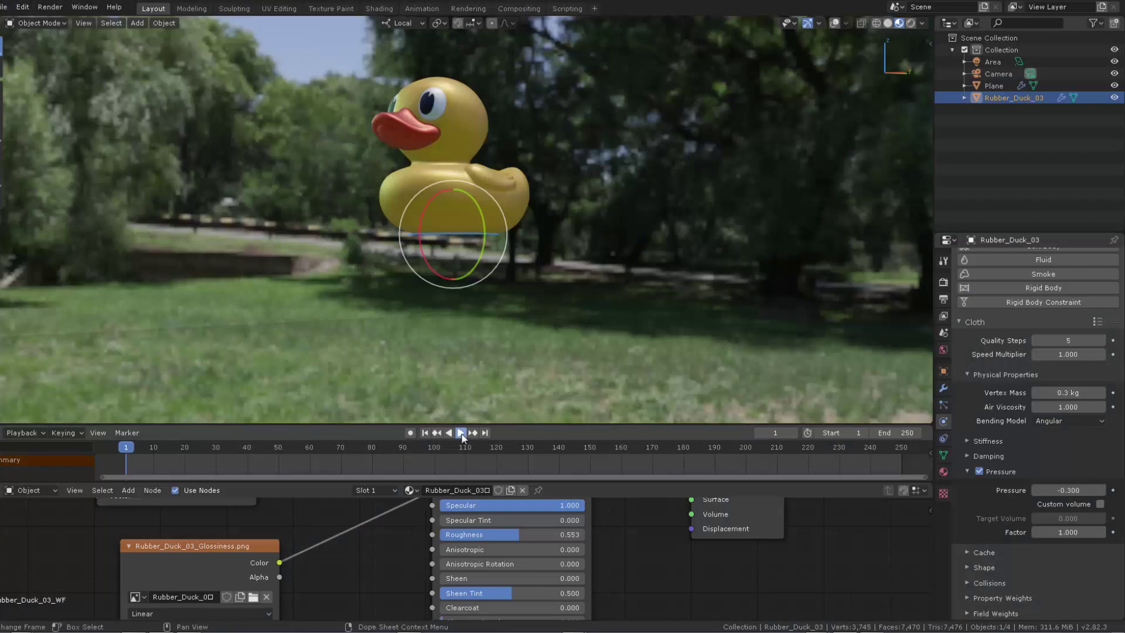
# Step: Play the rubber duck's cloth simulation and vary its Pressure value during playback, raising it past 3.7 and lowering it again
pyautogui.click(461, 433)
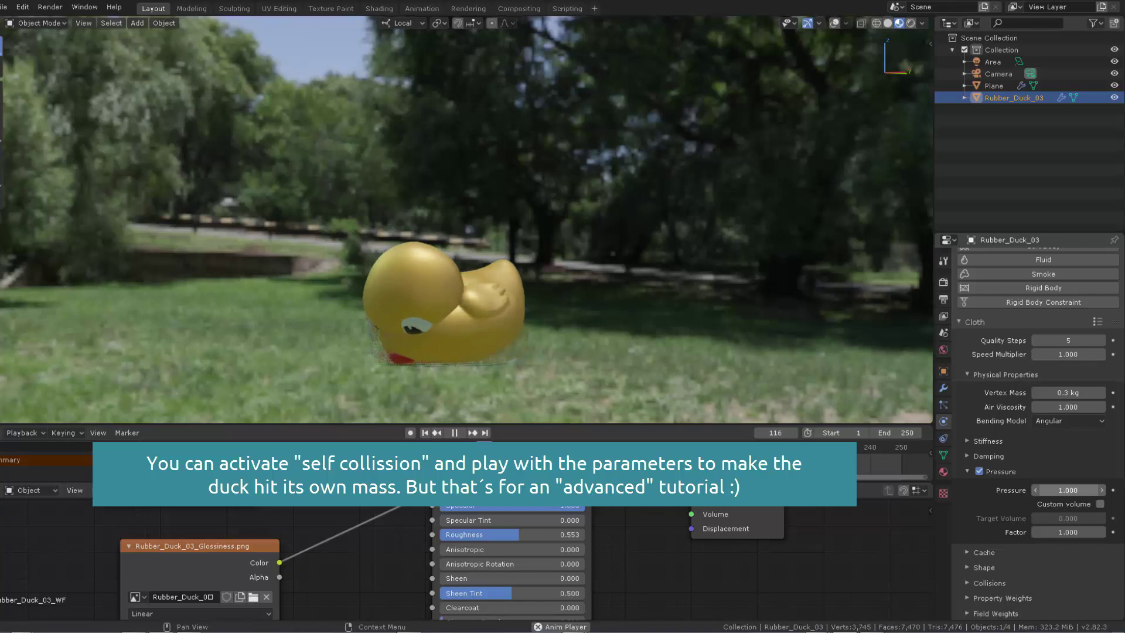
pyautogui.keyDown('ctrl'); pyautogui.scroll(3, 1068, 490); pyautogui.keyUp('ctrl')
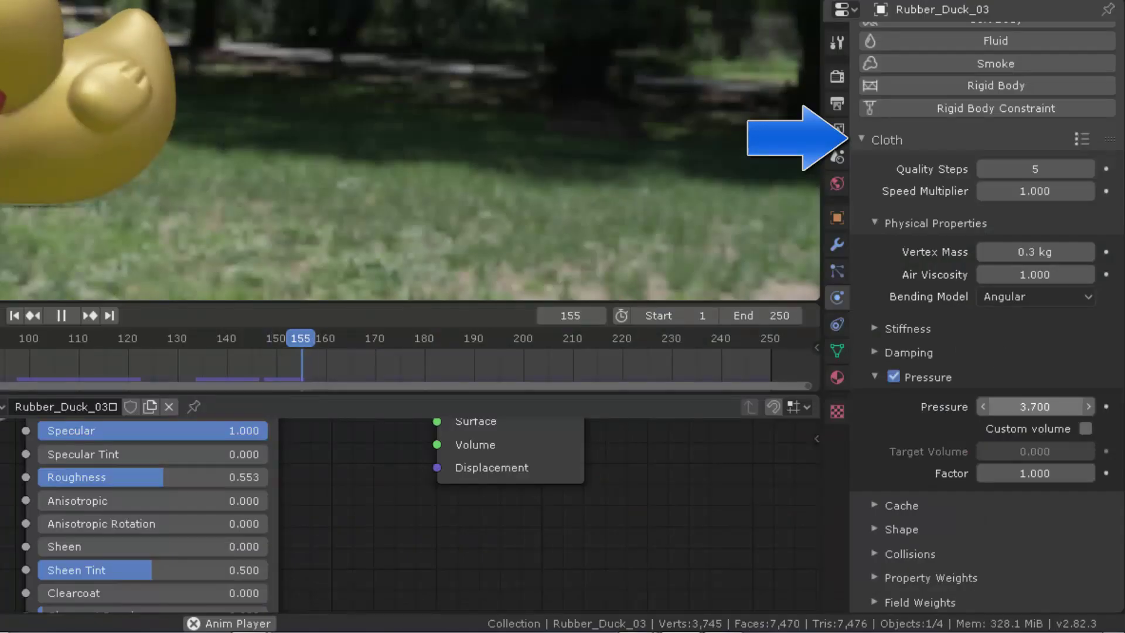
pyautogui.moveTo(1035, 406); pyautogui.dragTo(1050, 406)
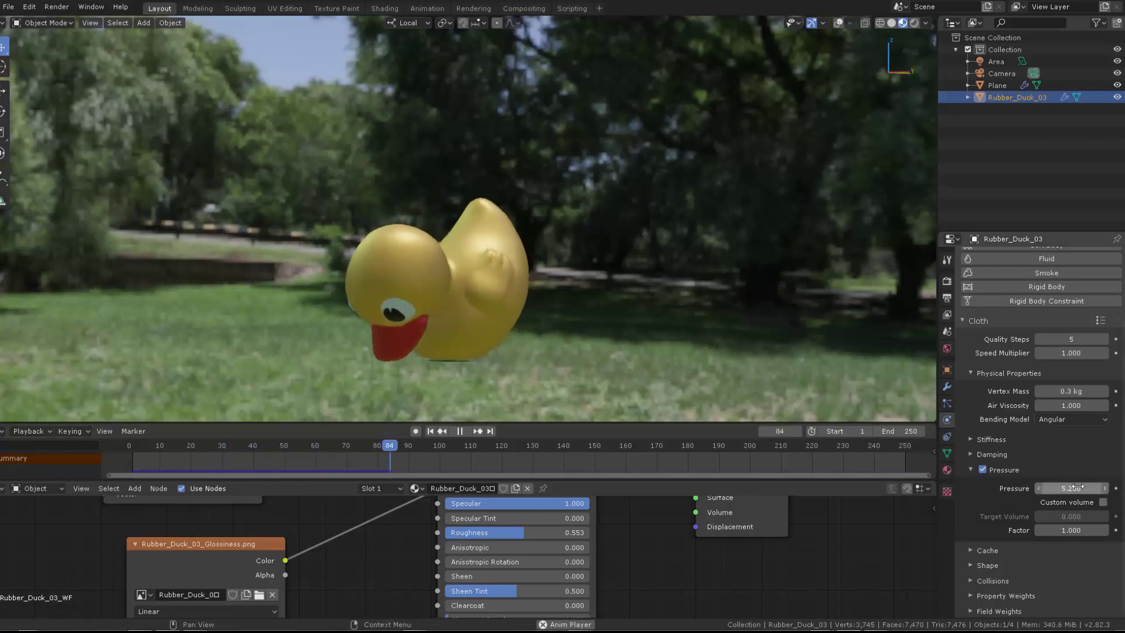
pyautogui.moveTo(1078, 487); pyautogui.dragTo(1042, 486)
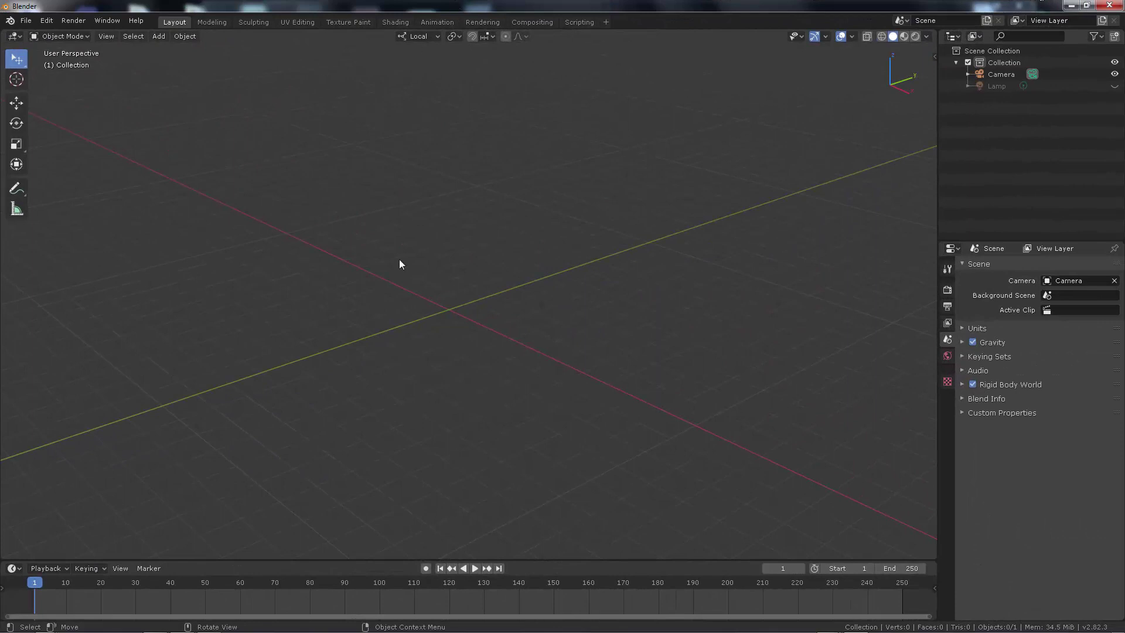
# Step: Add a mesh plane at the origin and scale it uniformly to more than six times its size as a floor
pyautogui.hotkey('shift', 'a')
pyautogui.moveTo(444, 250)
pyautogui.click(489, 248)
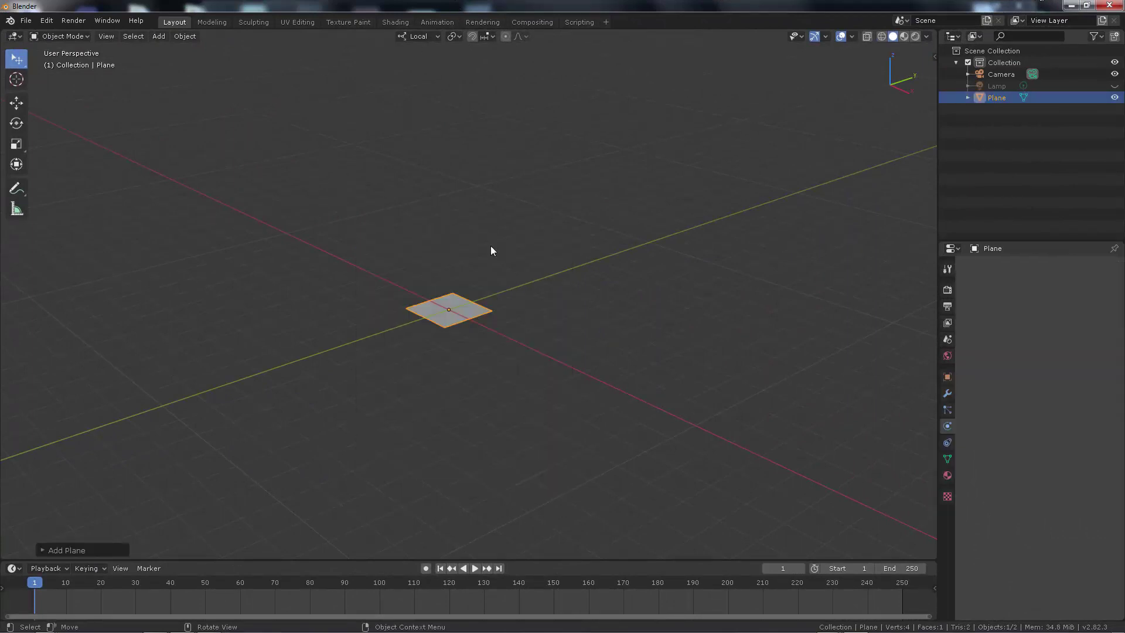
pyautogui.press('s')
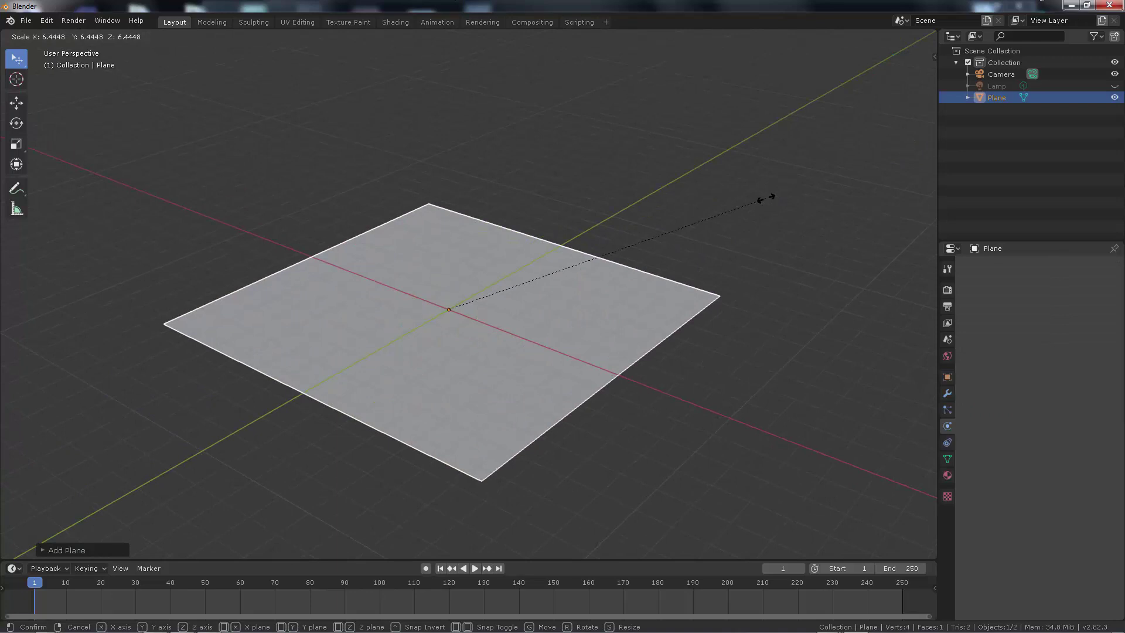
pyautogui.click(851, 151)
pyautogui.moveTo(765, 222); pyautogui.dragTo(768, 208, button='middle')
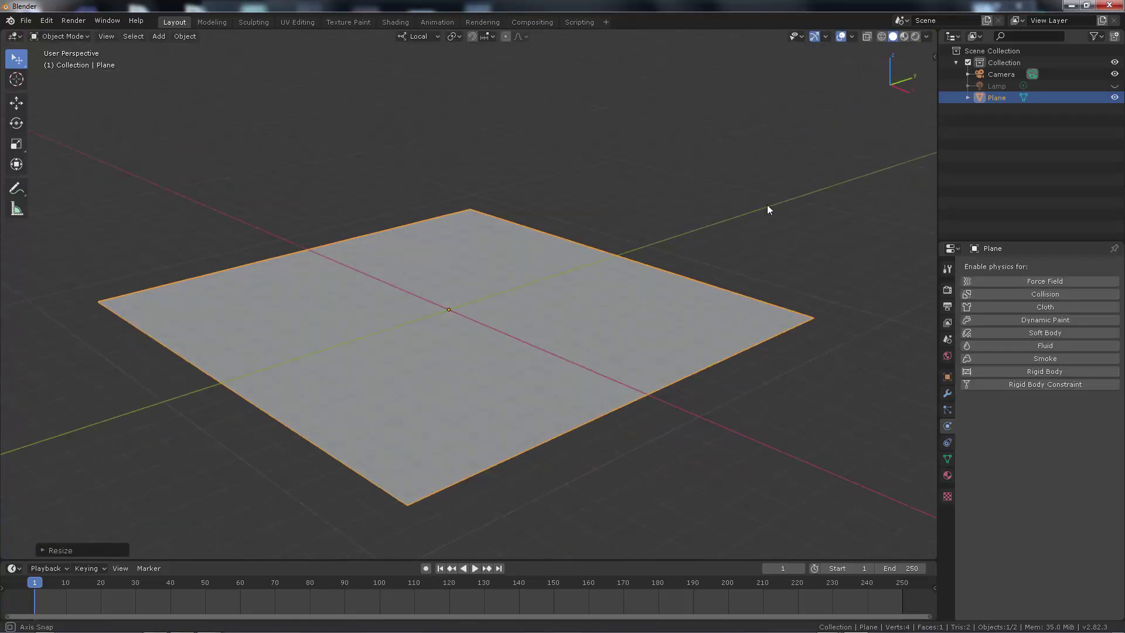
# Step: Add a Solidify modifier to the plane and set its thickness to 0.05 m
pyautogui.click(947, 393)
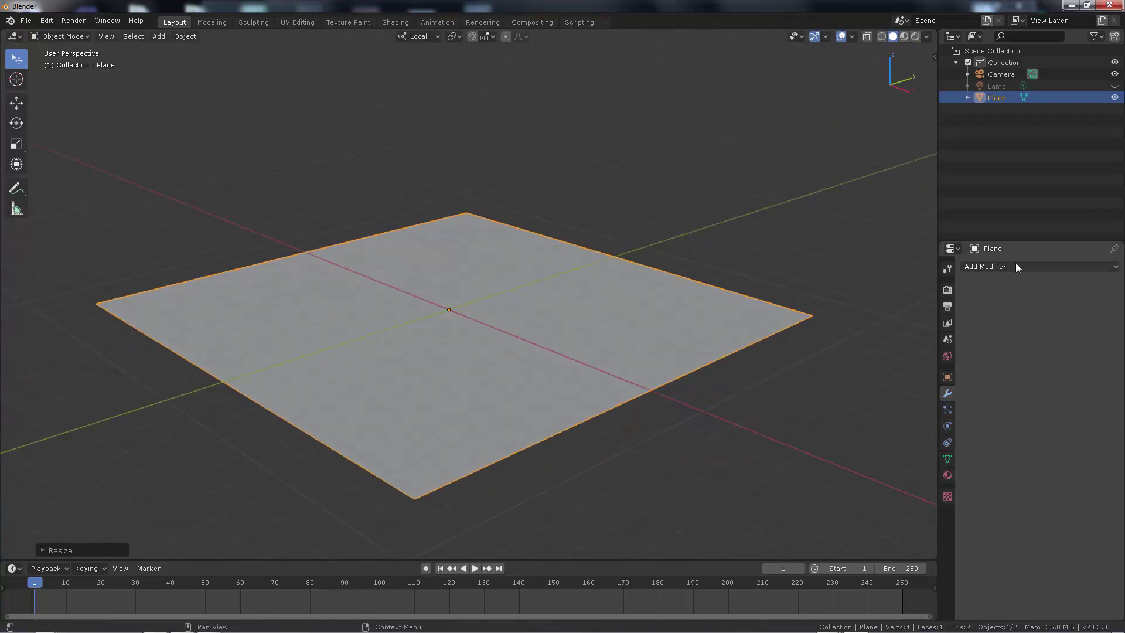
pyautogui.click(1017, 267)
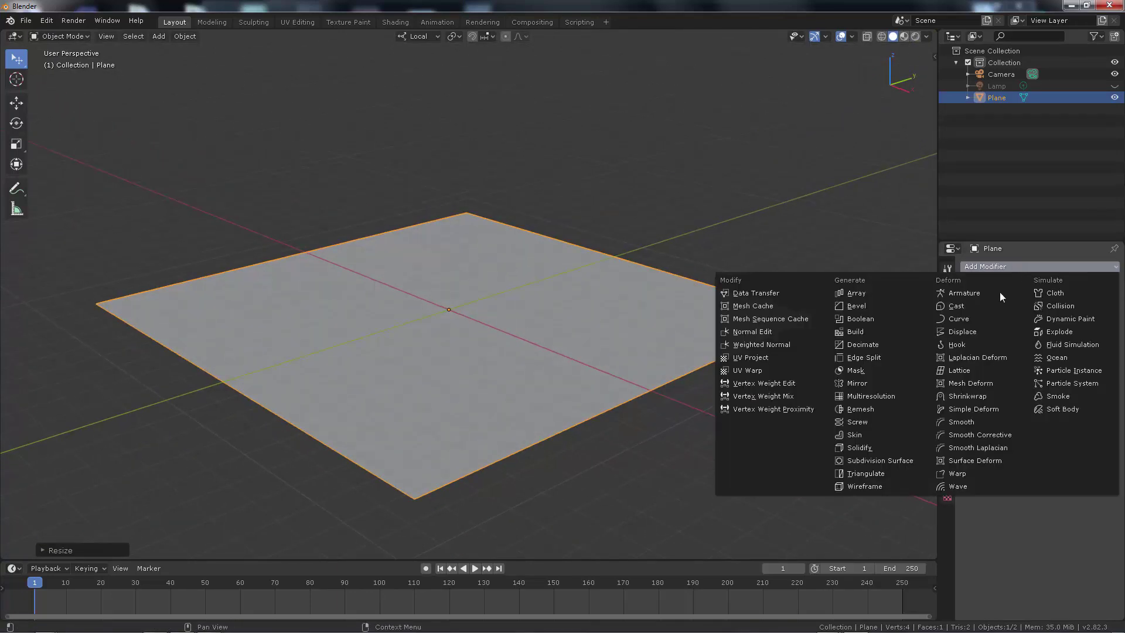
pyautogui.click(878, 441)
pyautogui.scroll(2, 697, 334)
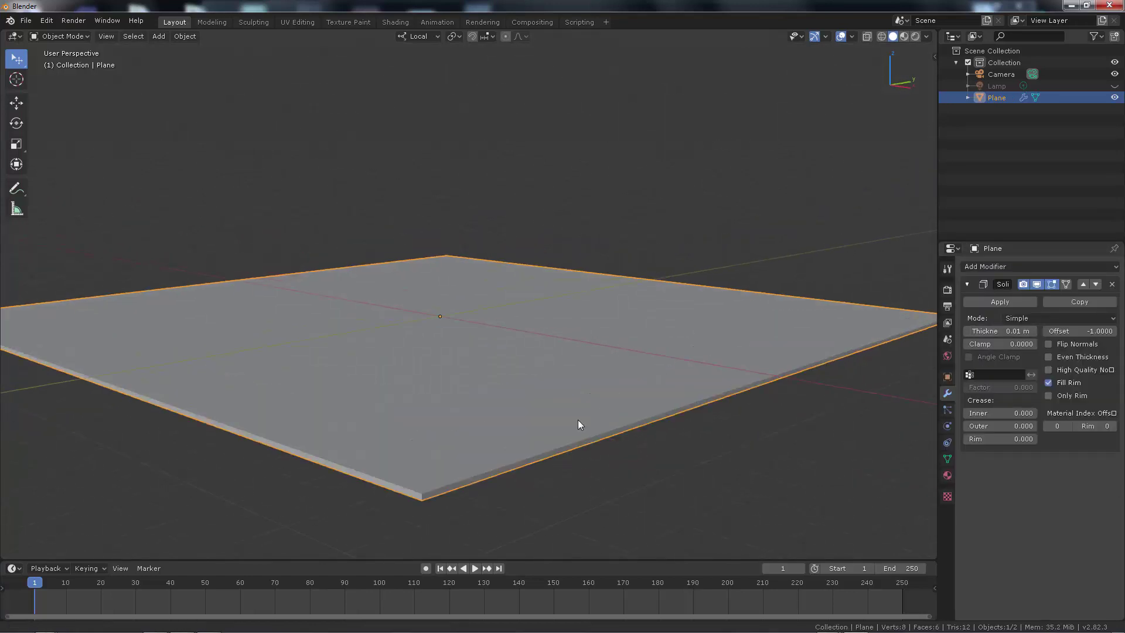
pyautogui.scroll(3, 428, 417)
pyautogui.scroll(-2, 492, 433)
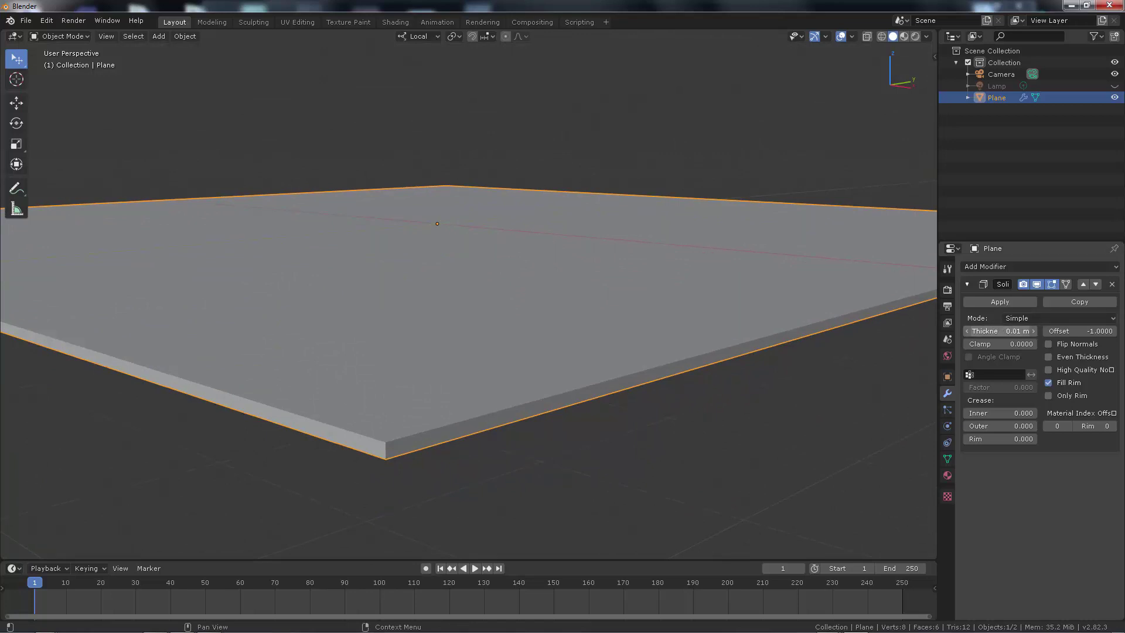
pyautogui.moveTo(999, 331); pyautogui.dragTo(1019, 331)
pyautogui.scroll(-2, 654, 358)
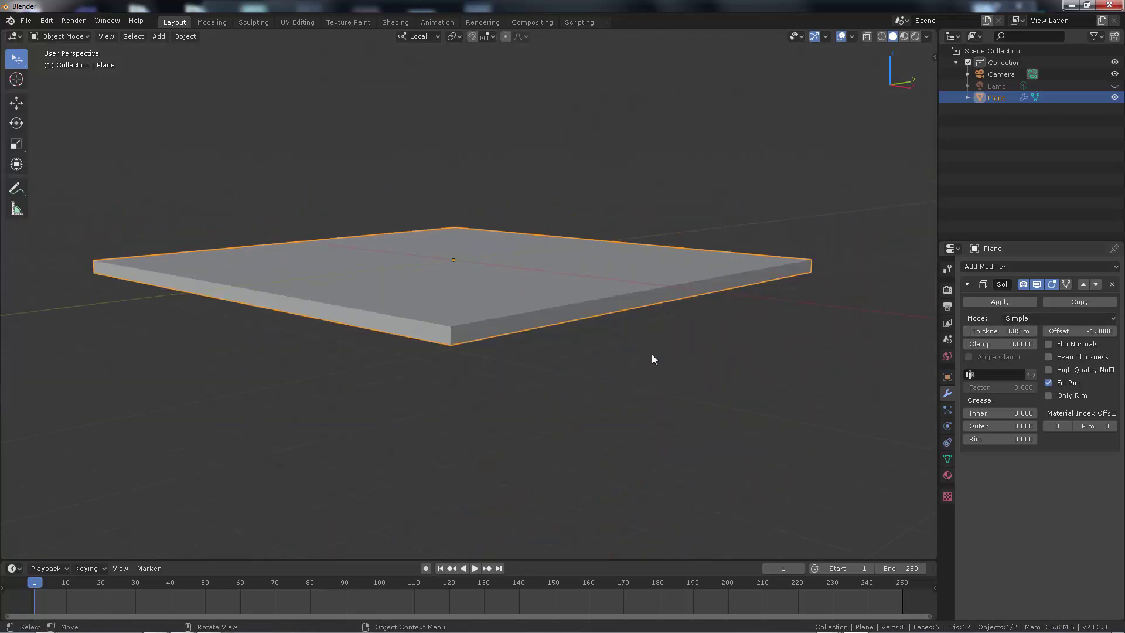
pyautogui.moveTo(654, 359); pyautogui.dragTo(618, 347, button='middle')
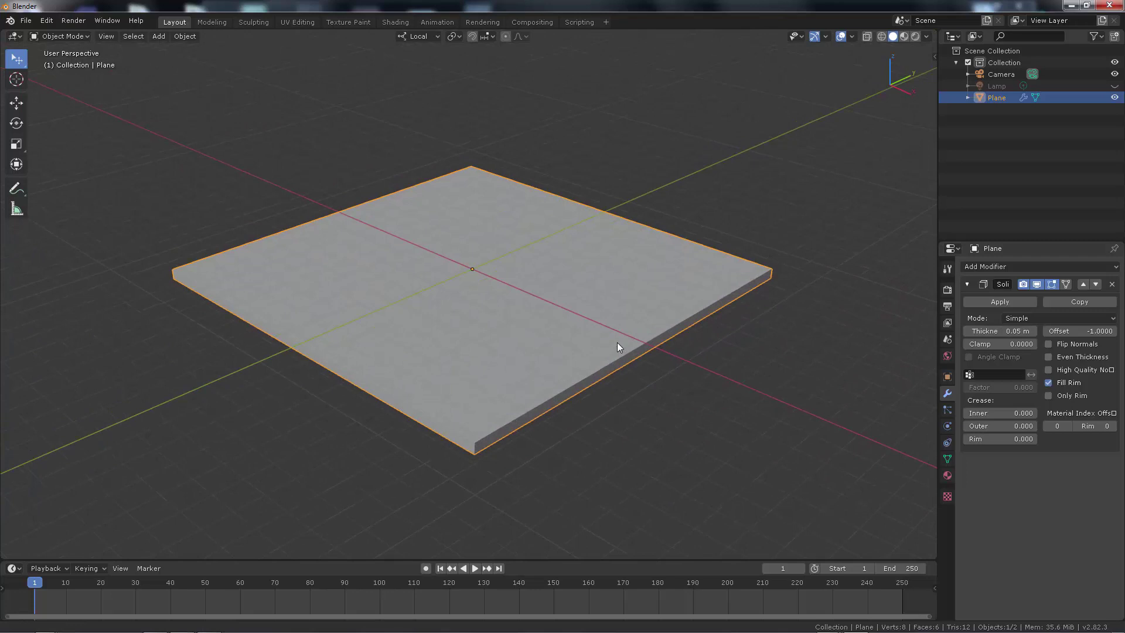
# Step: Move the thickened plane straight up along the Z axis, slightly above the grid
pyautogui.press('g')
pyautogui.press('z')
pyautogui.click(679, 288)
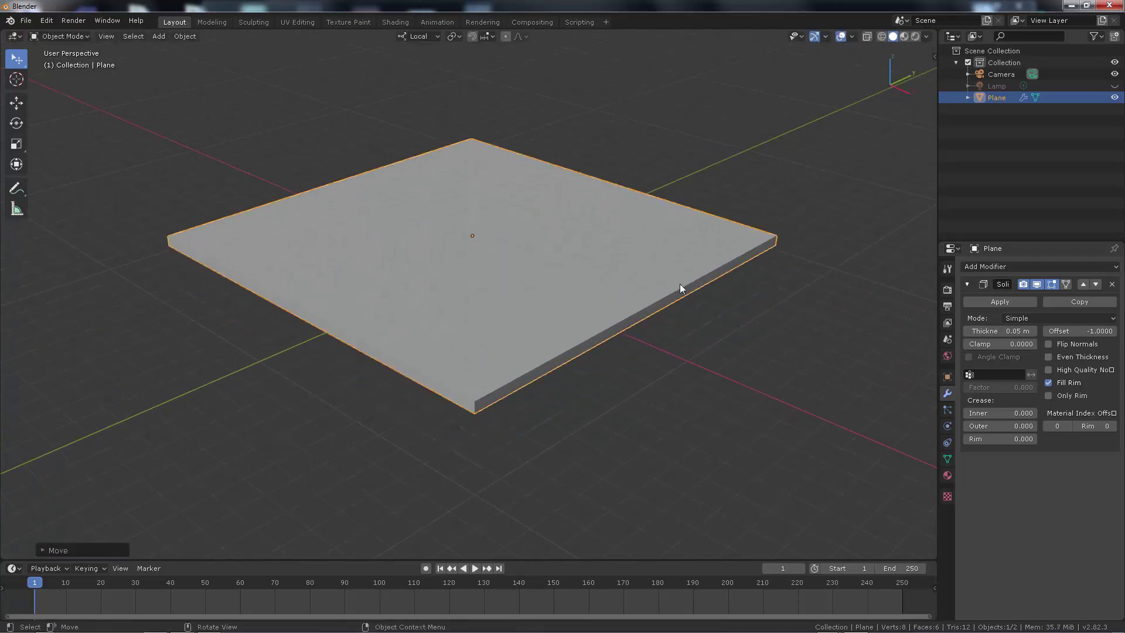
# Step: Enable Collision physics on the plane and collapse its collision settings
pyautogui.click(947, 425)
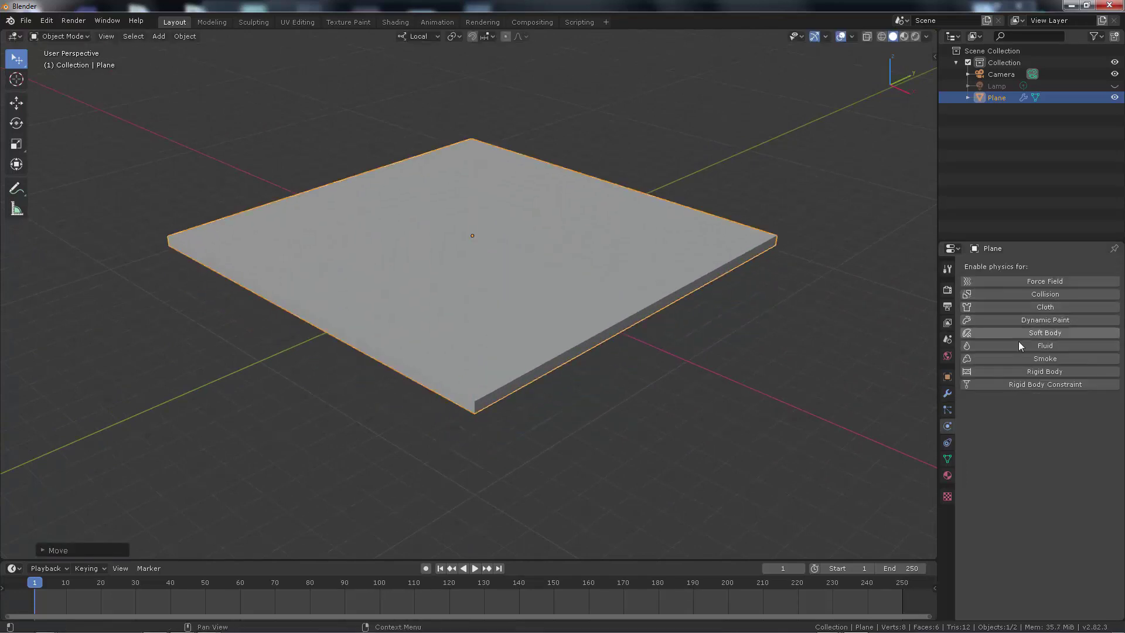
pyautogui.click(1038, 293)
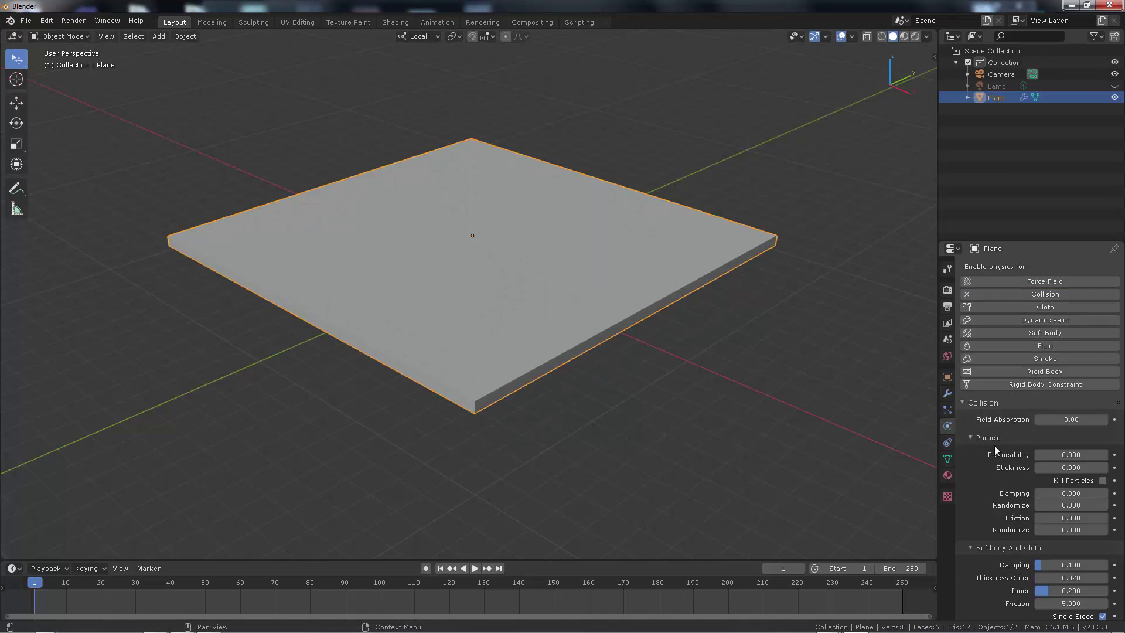
pyautogui.click(962, 402)
pyautogui.click(963, 402)
pyautogui.click(963, 402)
# Step: Deselect the plane and add a UV sphere at the origin
pyautogui.keyDown('shift'); pyautogui.moveTo(583, 253); pyautogui.dragTo(592, 331, button='middle'); pyautogui.keyUp('shift')
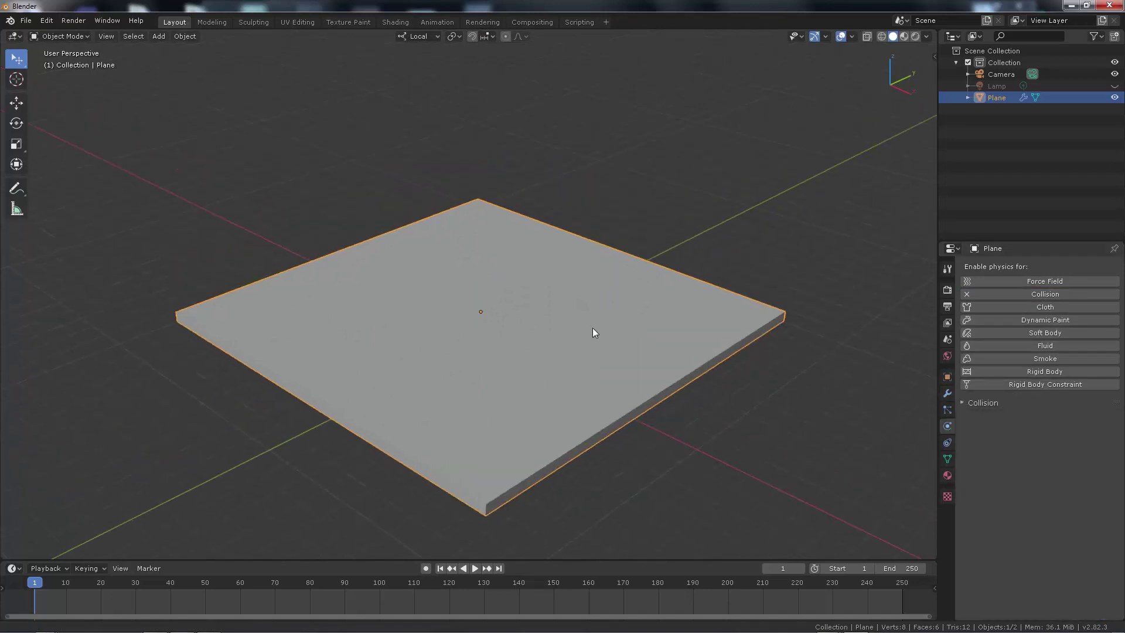
pyautogui.press('a')
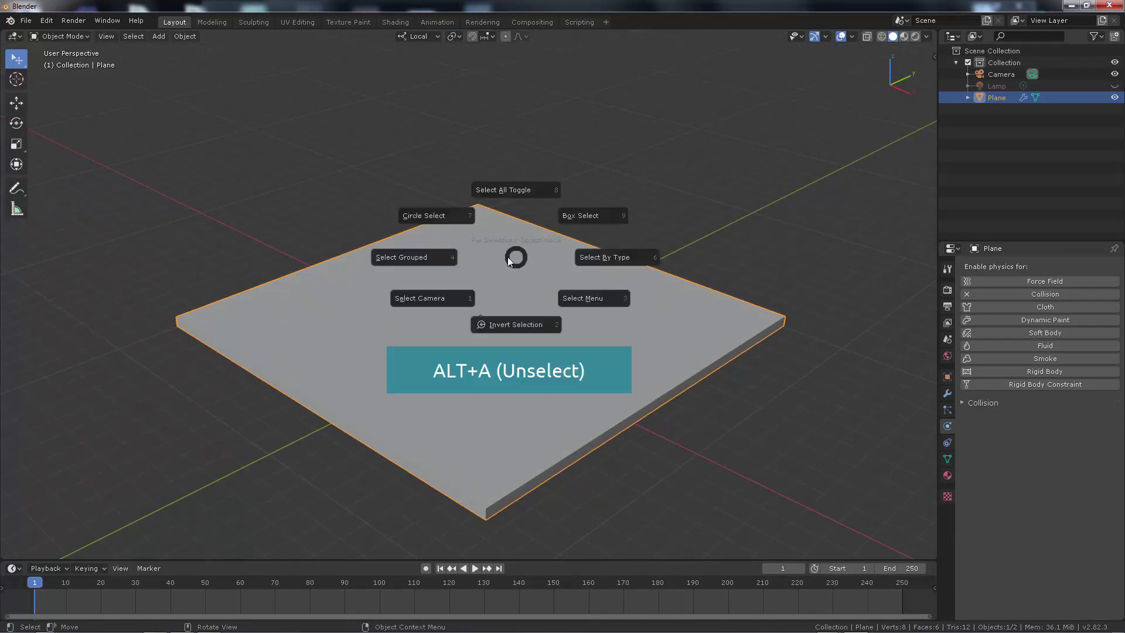
pyautogui.press('Escape')
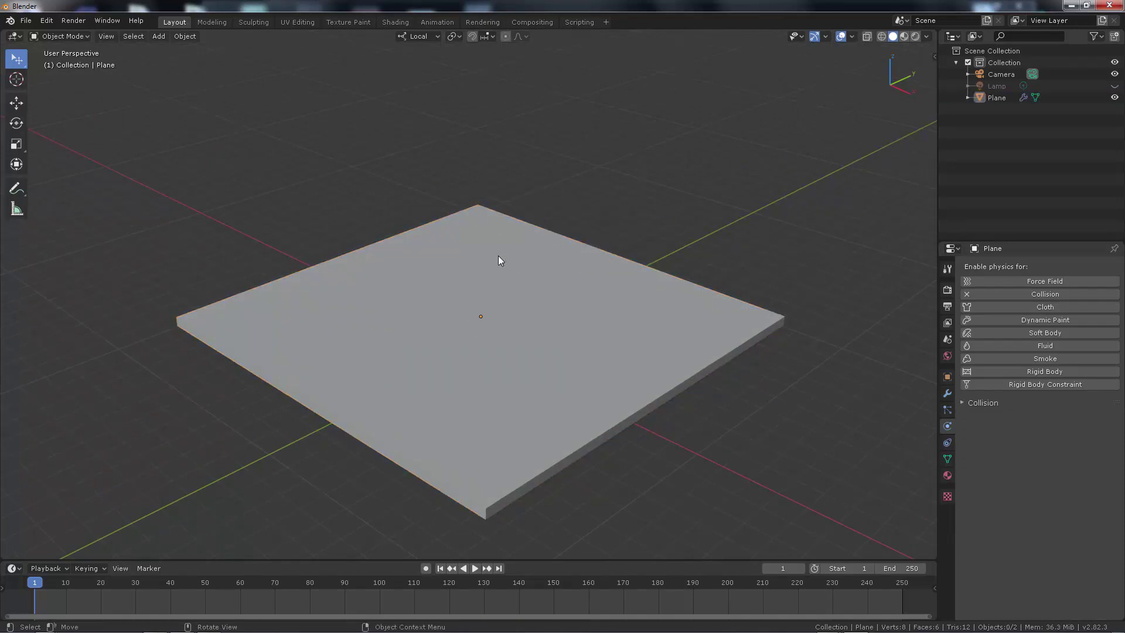
pyautogui.hotkey('shift', 'a')
pyautogui.moveTo(497, 258)
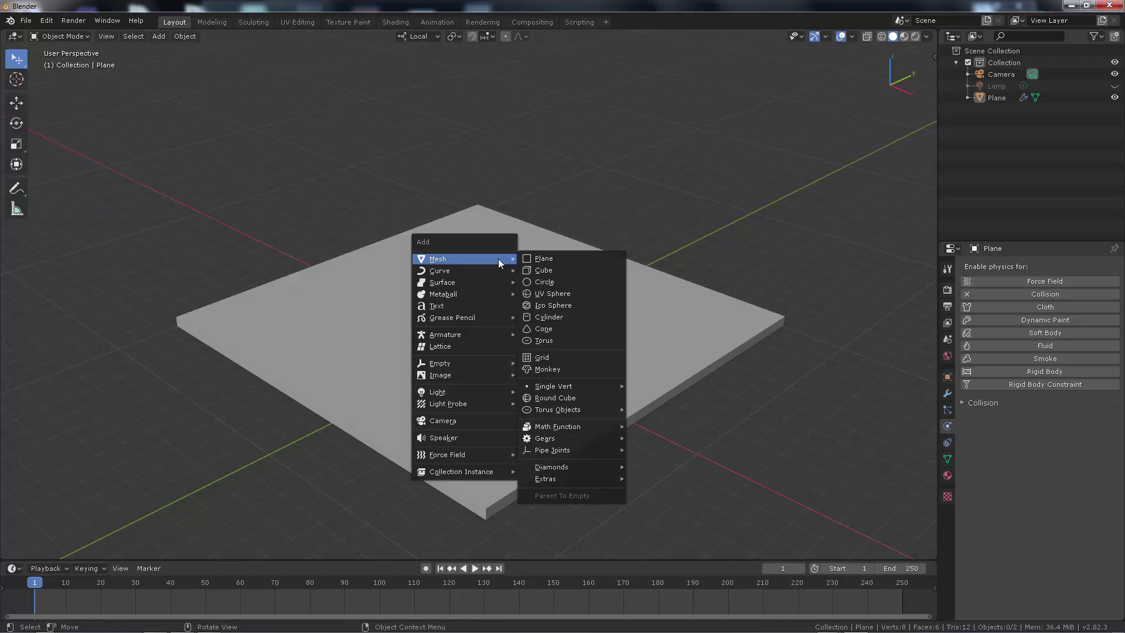
pyautogui.click(551, 294)
# Step: Raise the sphere along the Z axis so that it sits above the plane
pyautogui.moveTo(540, 286); pyautogui.dragTo(572, 251, button='middle')
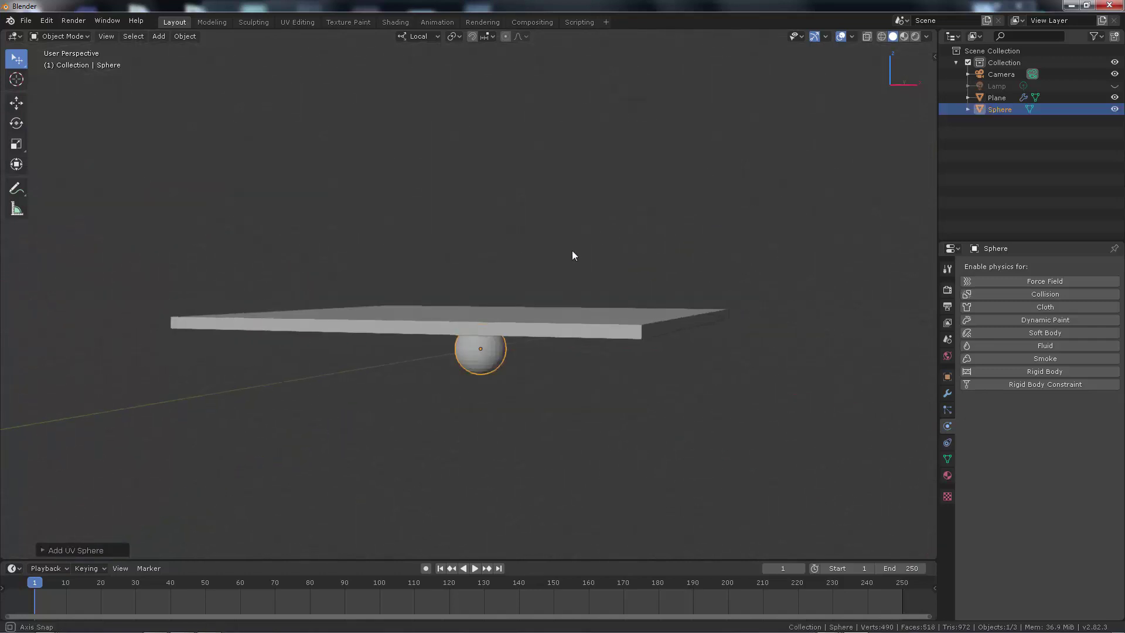
pyautogui.press('g')
pyautogui.press('z')
pyautogui.click(558, 245)
# Step: Select the plane and lower it along the Z axis to near grid level
pyautogui.click(560, 315)
pyautogui.press('g')
pyautogui.press('z')
pyautogui.click(561, 341)
pyautogui.moveTo(581, 308); pyautogui.dragTo(523, 335, button='middle')
# Step: Select the sphere and move it farther up along the Z axis so it hovers over the plane
pyautogui.click(502, 283)
pyautogui.press('g')
pyautogui.press('z')
pyautogui.click(507, 247)
pyautogui.moveTo(534, 270); pyautogui.dragTo(550, 269, button='middle')
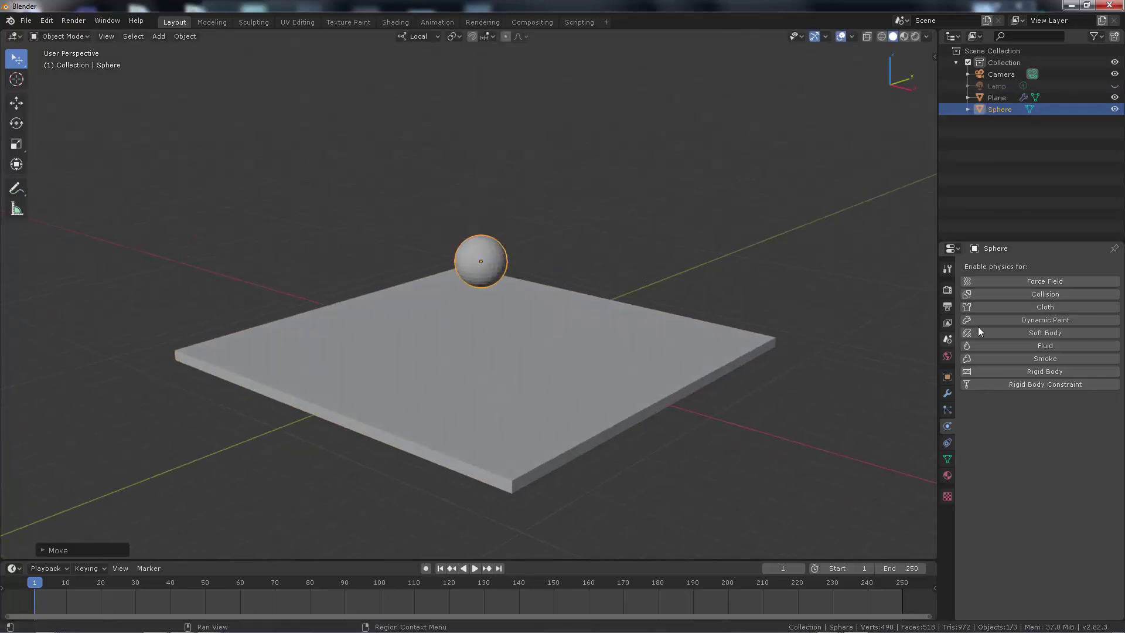
# Step: Enable Cloth physics on the sphere with its settings expanded
pyautogui.click(1043, 307)
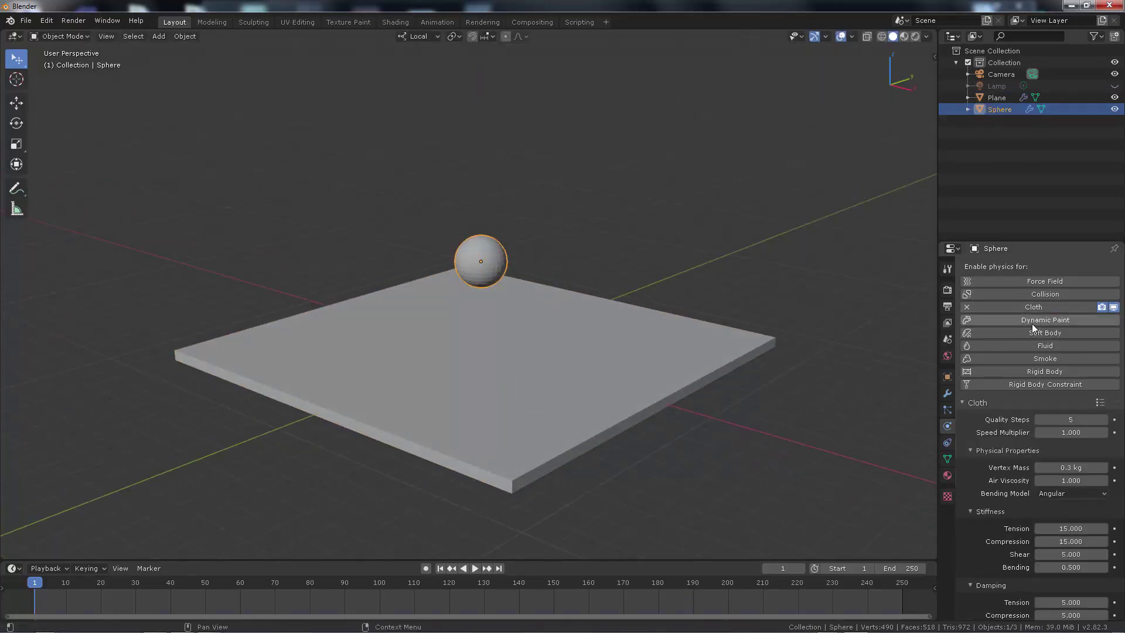
pyautogui.click(1010, 402)
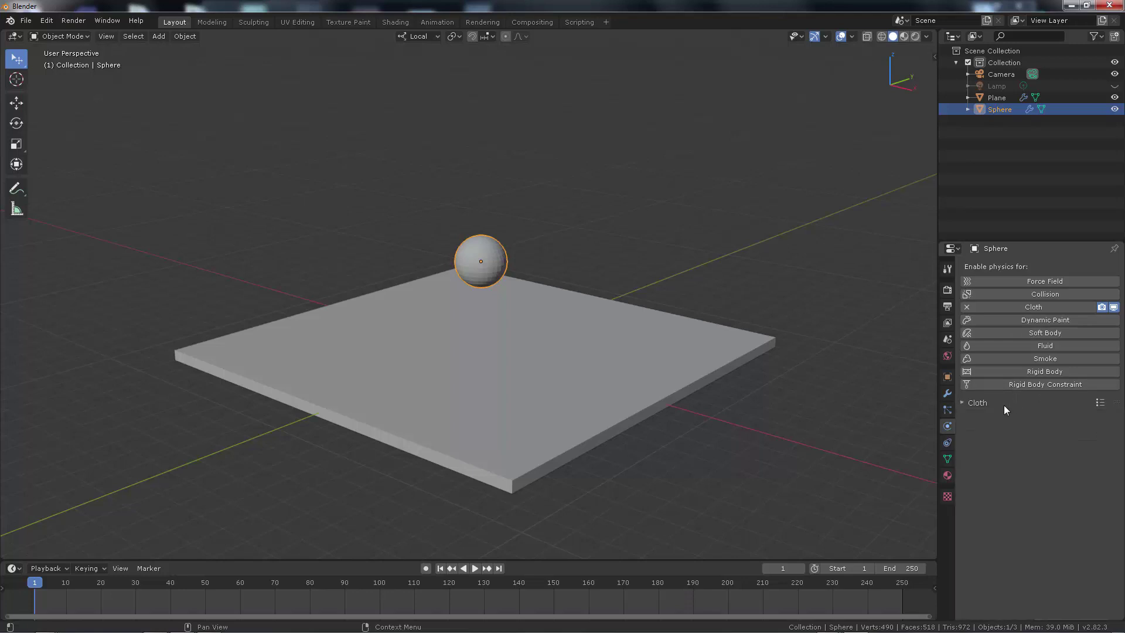
pyautogui.click(1004, 403)
# Step: Collapse the cloth Stiffness and Damping settings, then enable Pressure on the sphere with a value of -1.6
pyautogui.scroll(-3, 1014, 478)
pyautogui.scroll(-2, 1022, 523)
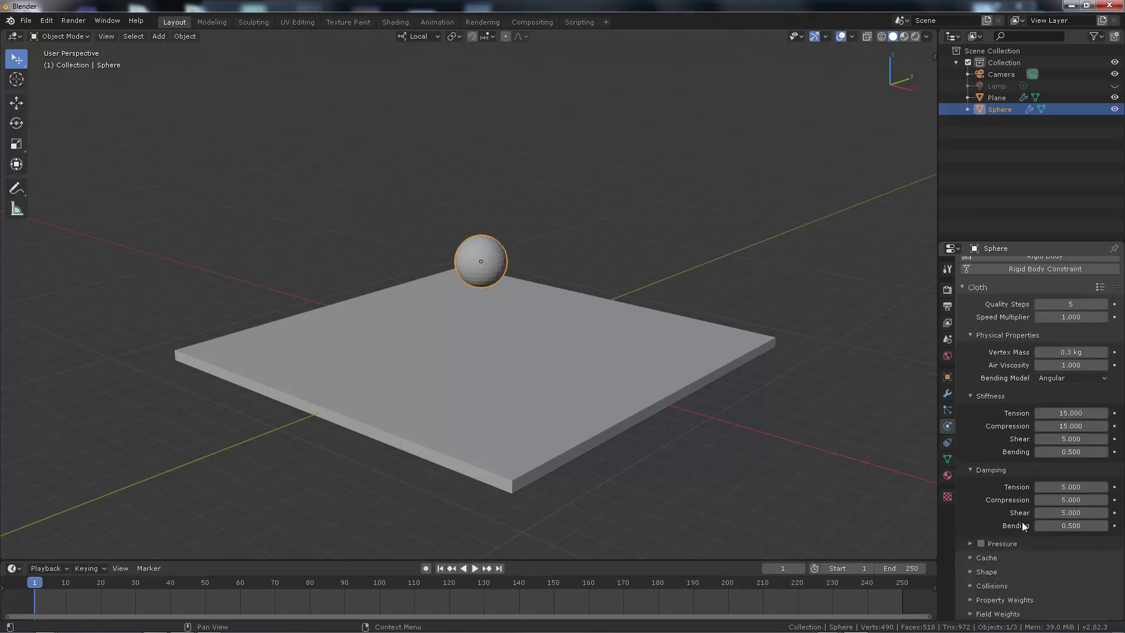
pyautogui.click(975, 544)
pyautogui.moveTo(970, 396); pyautogui.dragTo(970, 472)
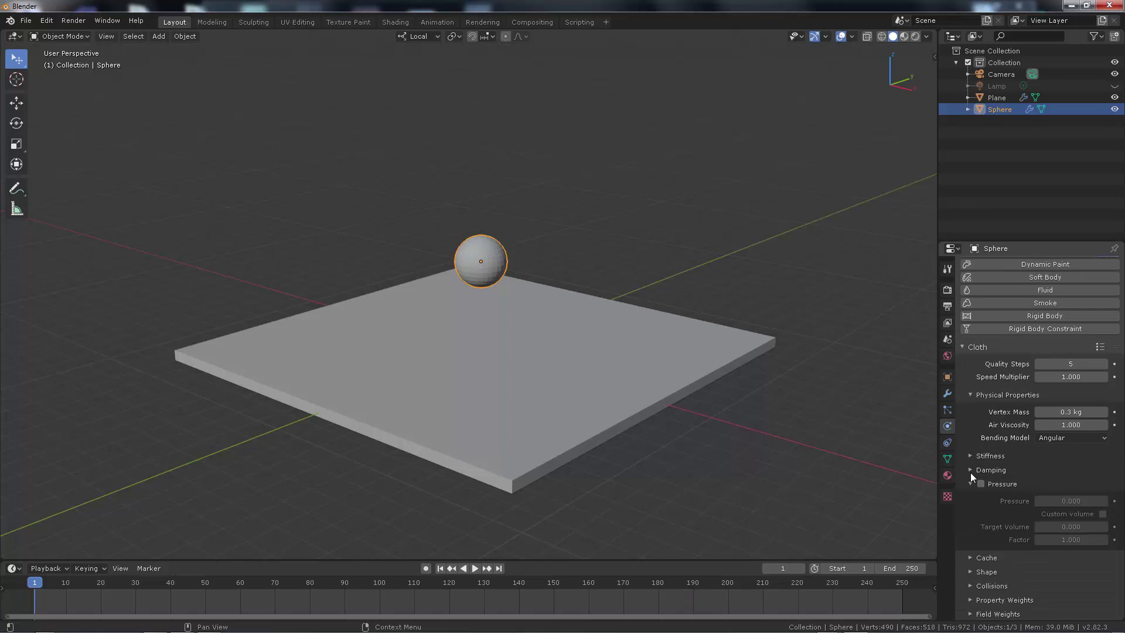
pyautogui.click(982, 484)
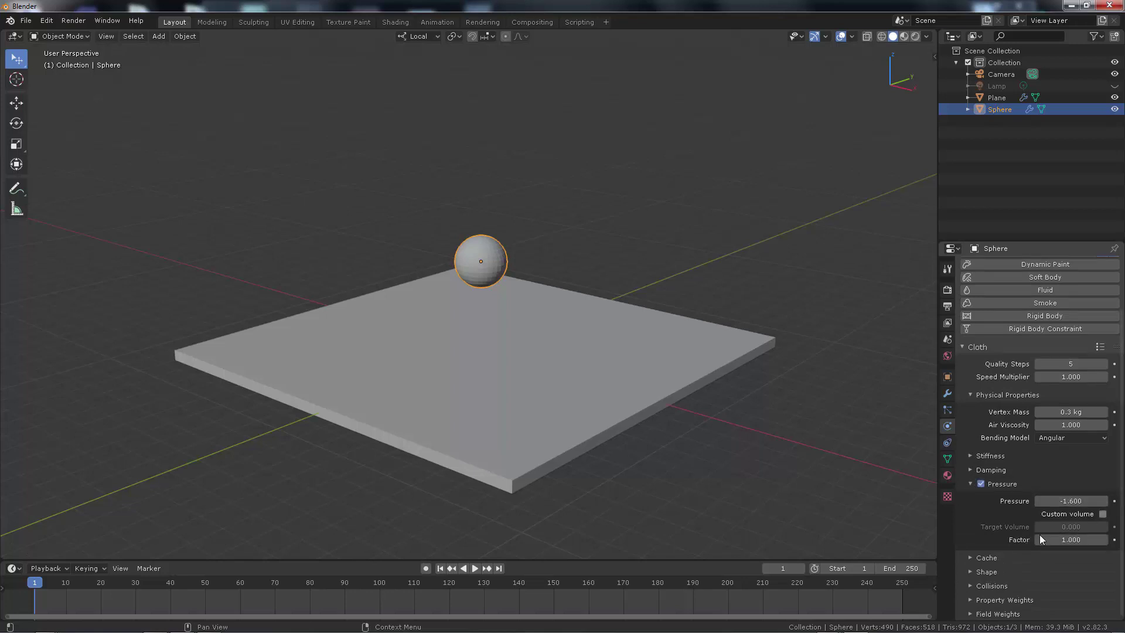
# Step: Play the sphere's cloth simulation, stop it and return to the first frame
pyautogui.click(476, 567)
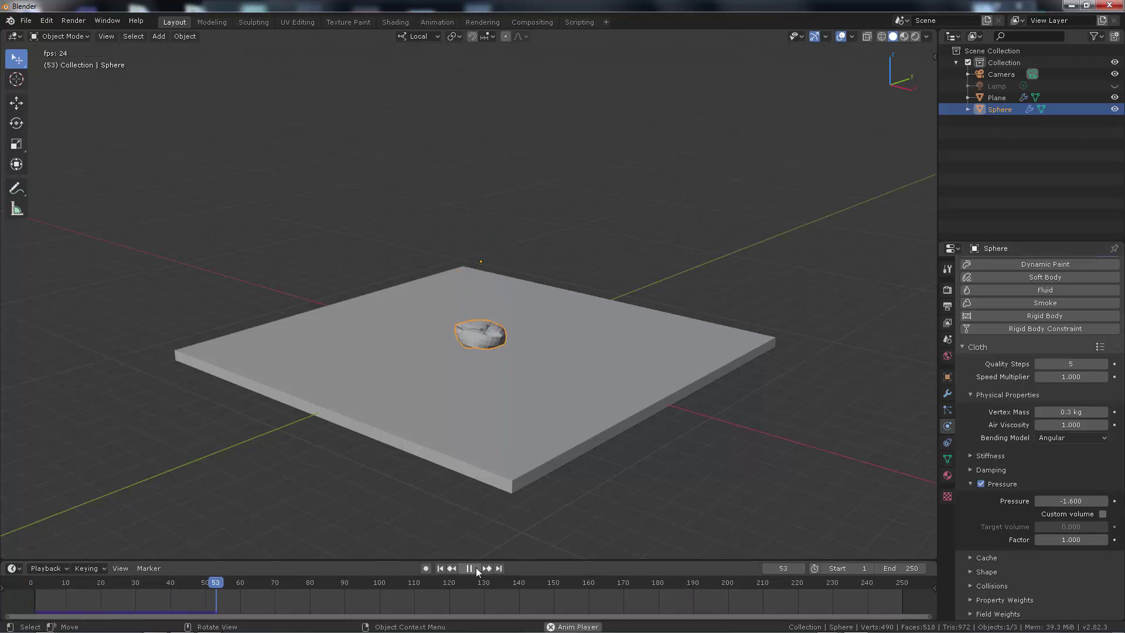
pyautogui.click(476, 567)
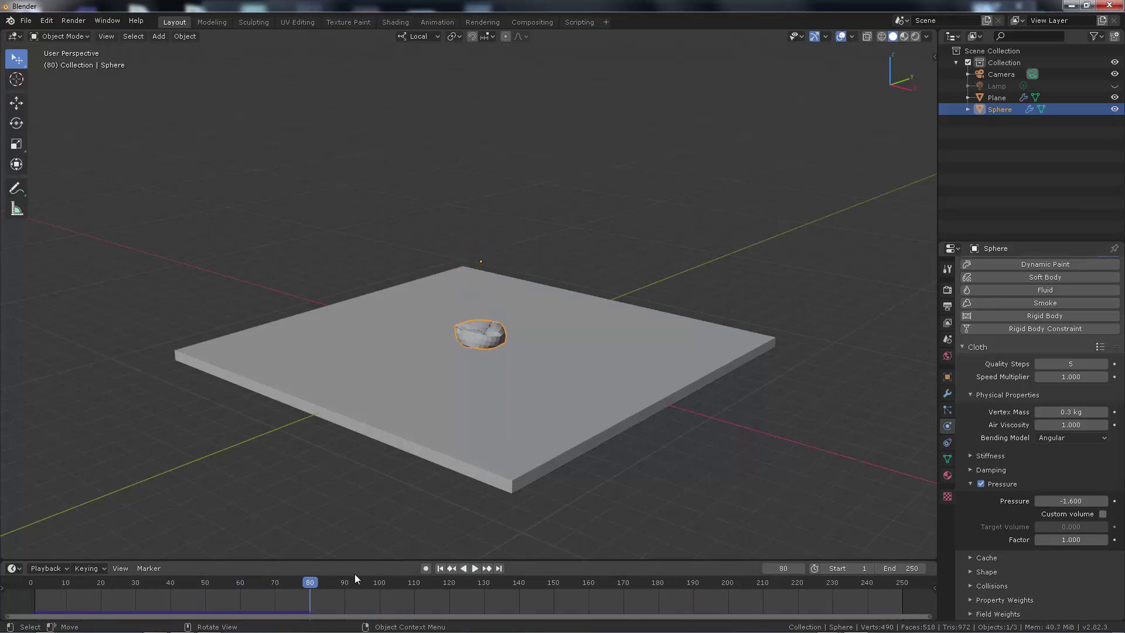
pyautogui.click(440, 568)
# Step: Replay the simulation while varying the sphere's cloth Pressure from negative values up to about 11, and stop playback
pyautogui.click(475, 567)
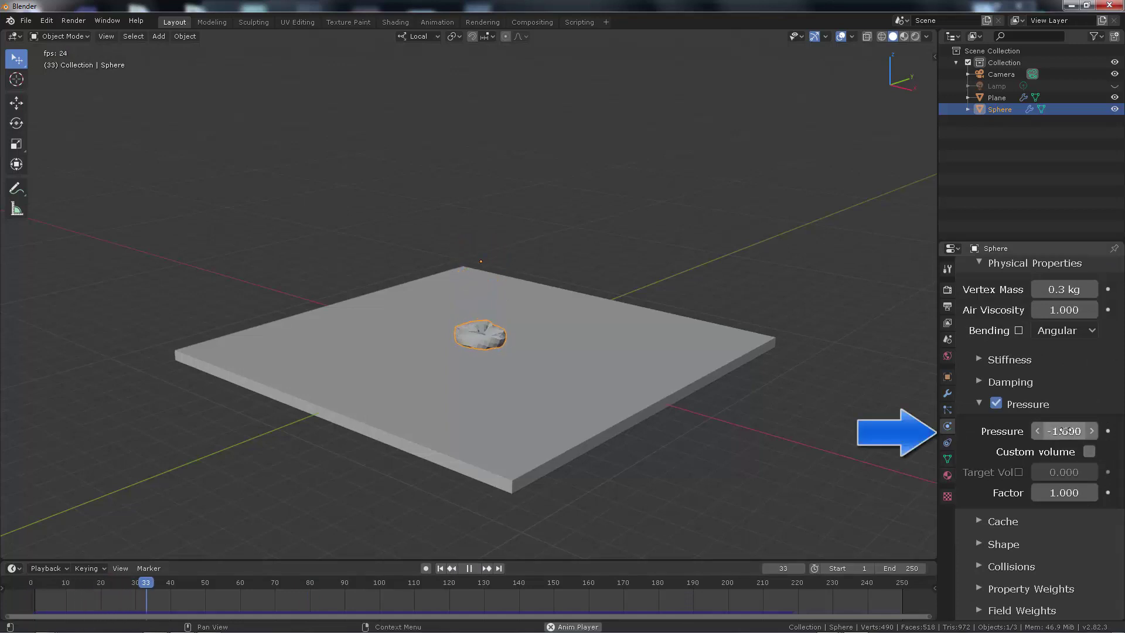
pyautogui.moveTo(1065, 430); pyautogui.dragTo(1023, 431)
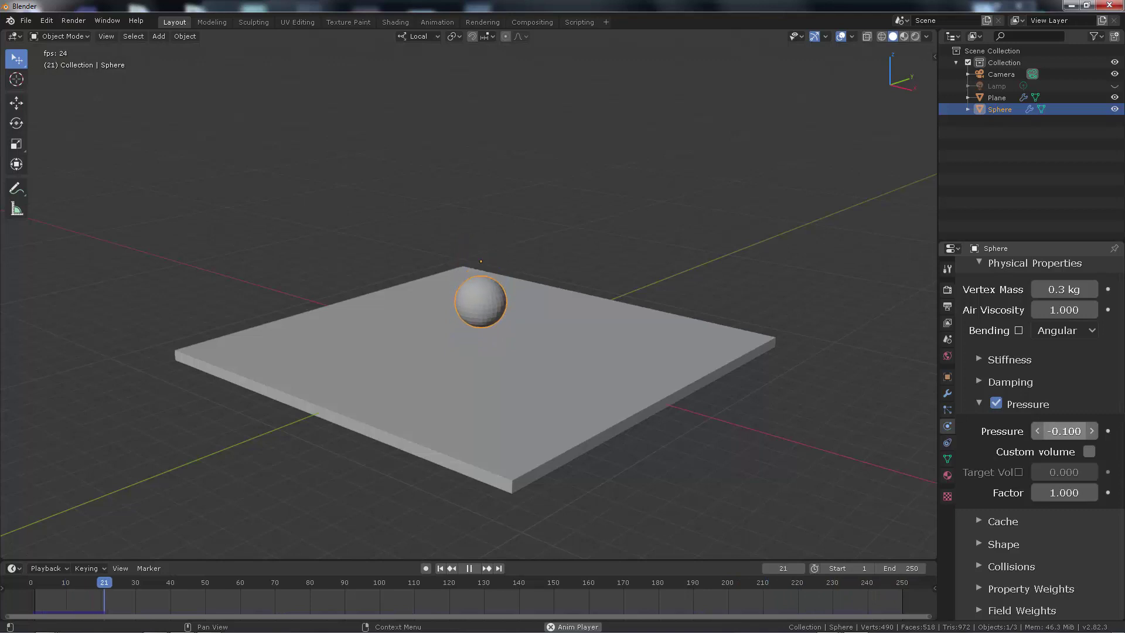
pyautogui.moveTo(1063, 431); pyautogui.dragTo(1092, 431)
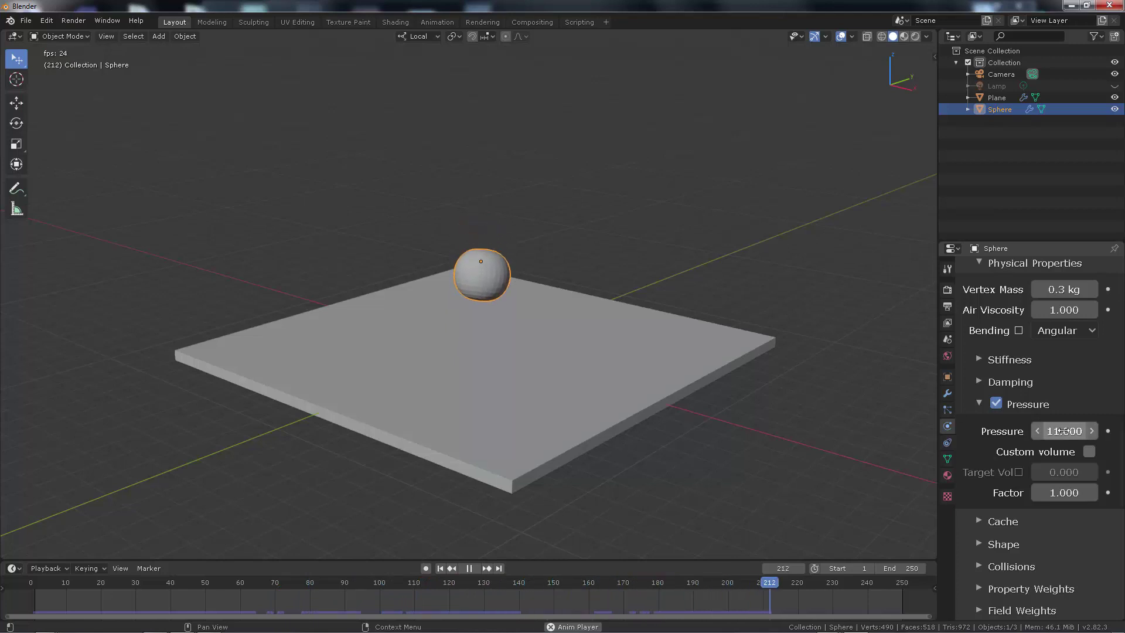
pyautogui.click(470, 568)
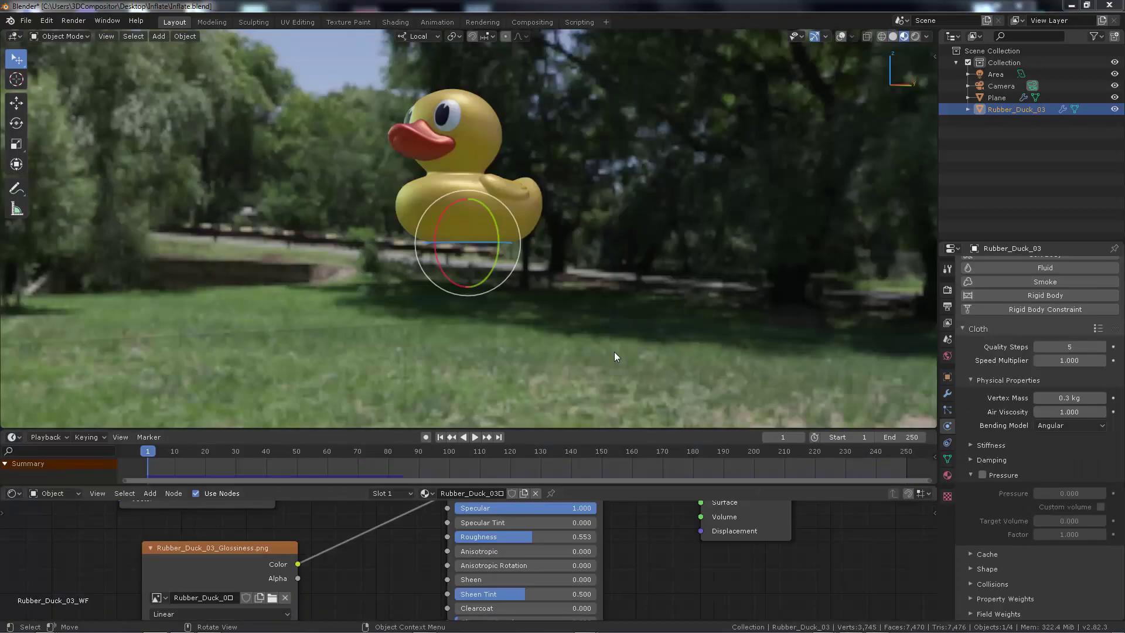
# Step: In the rubber duck scene, enable the duck's cloth Pressure with a value of -0.3 and play the simulation
pyautogui.click(982, 475)
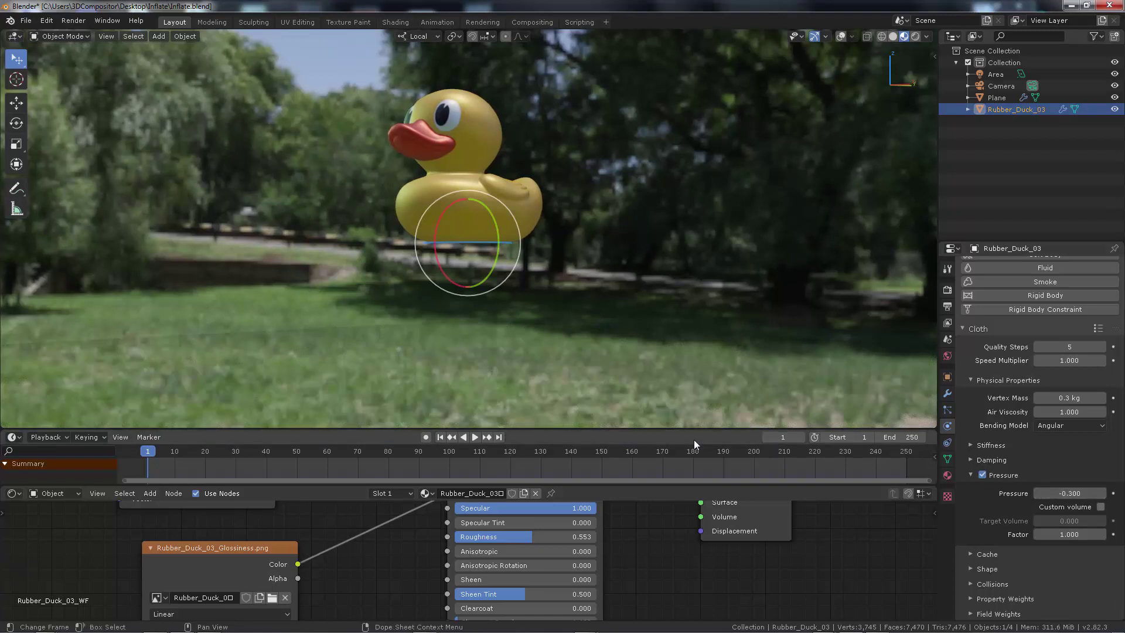
pyautogui.click(475, 437)
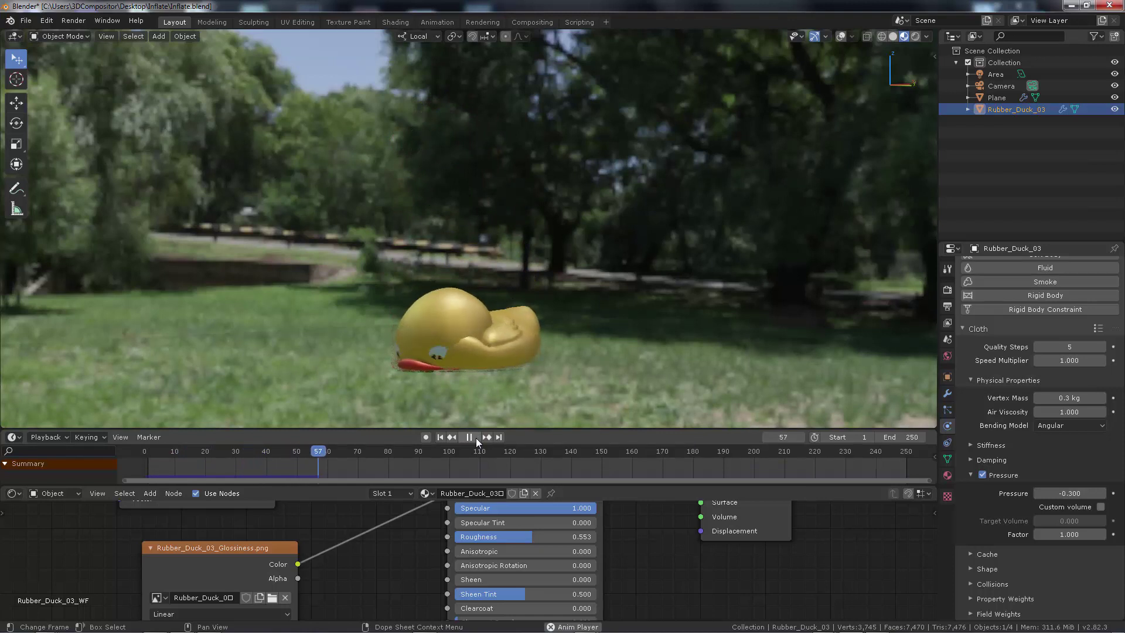
# Step: Vary the duck's cloth Pressure to 5.2, 0.5 and 16 while the simulation plays, and stop playback at frame 100
pyautogui.click(1050, 492)
pyautogui.write('1')
pyautogui.press('Return')
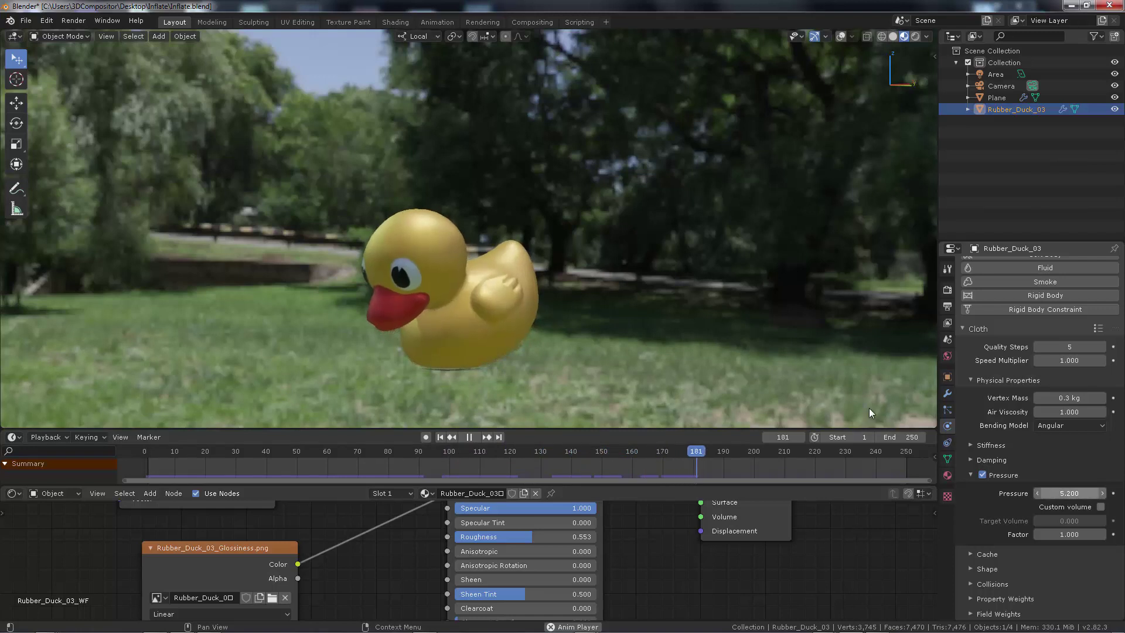
pyautogui.moveTo(740, 344); pyautogui.dragTo(721, 352, button='middle')
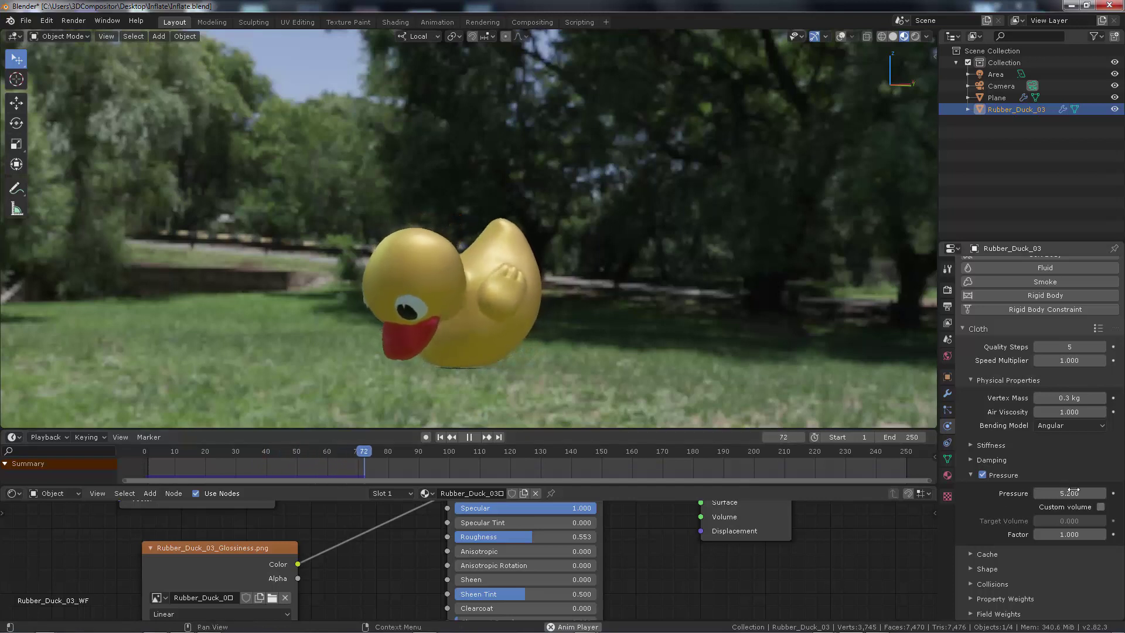
pyautogui.moveTo(1075, 492); pyautogui.dragTo(1046, 493)
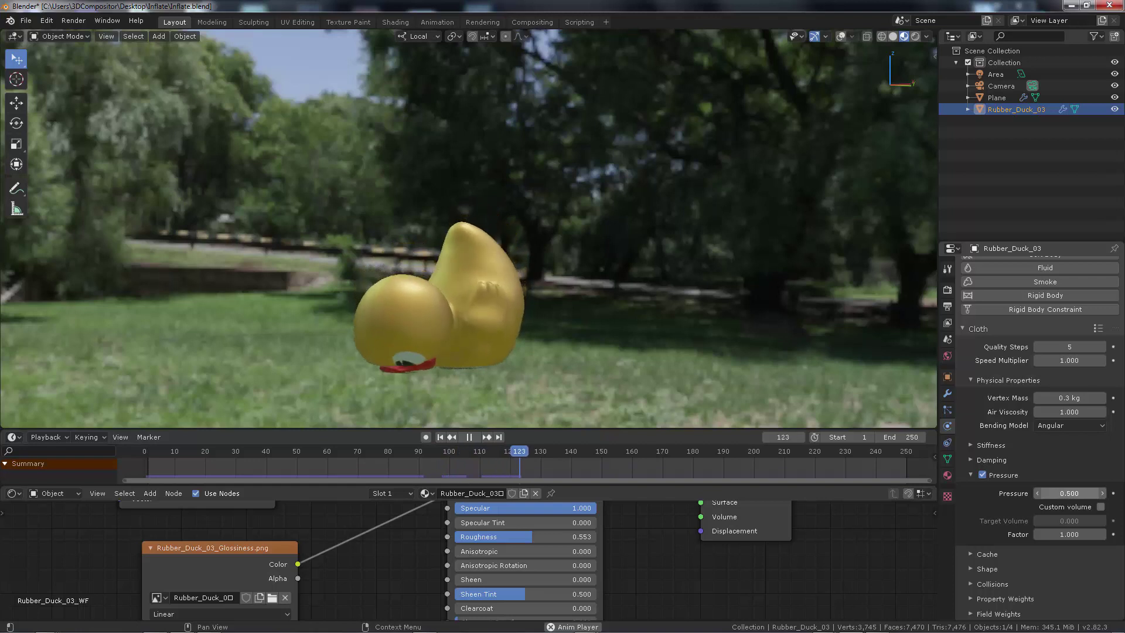
pyautogui.moveTo(1069, 492); pyautogui.dragTo(1114, 493)
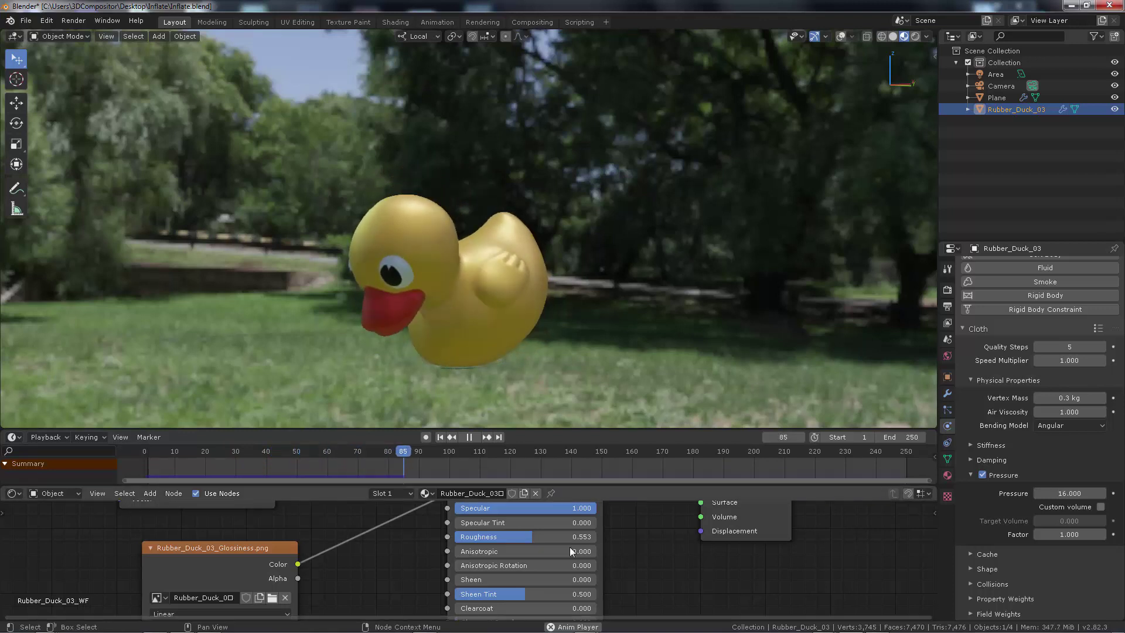
pyautogui.click(470, 437)
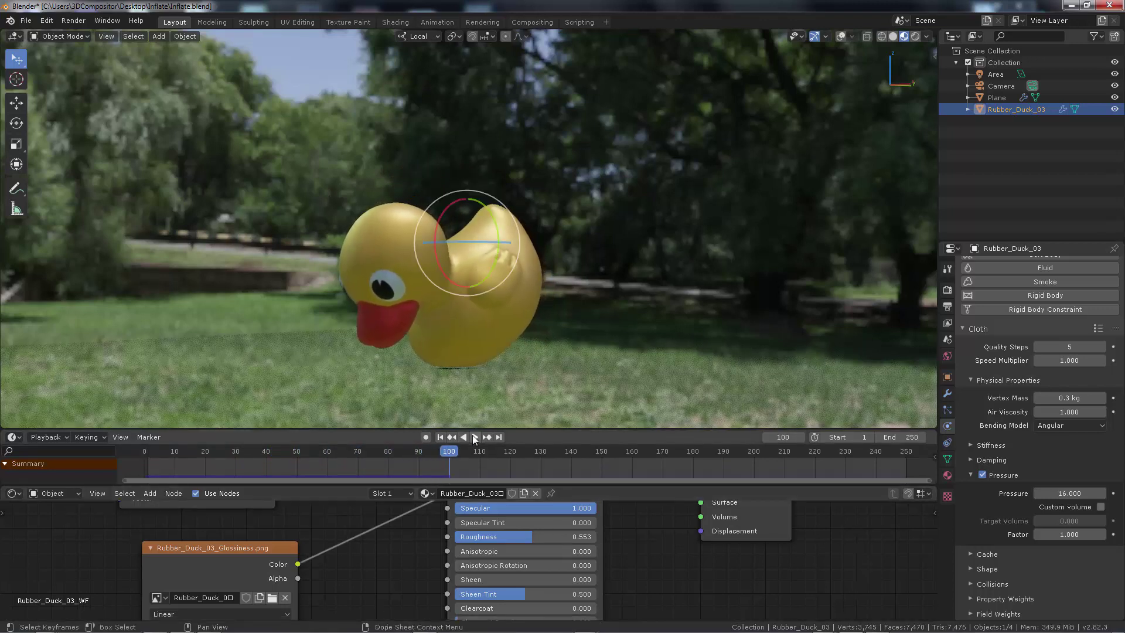
# Step: Select the ground plane, enlarge the Shader Editor area and examine the node network of the plane's Transa material
pyautogui.click(579, 363)
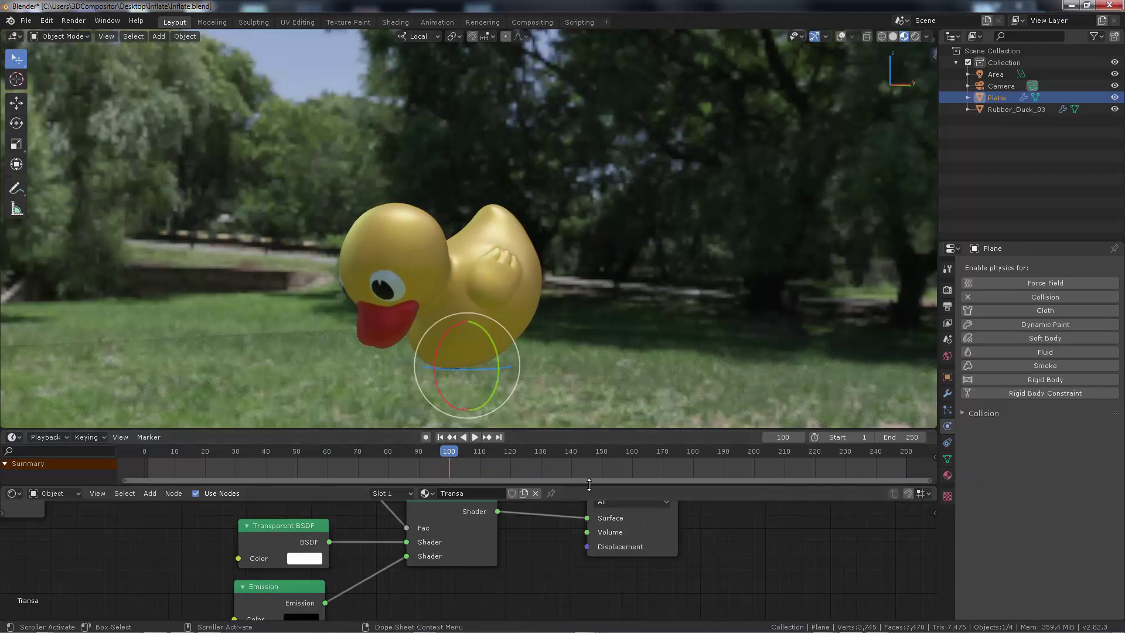
pyautogui.moveTo(597, 486); pyautogui.dragTo(600, 445)
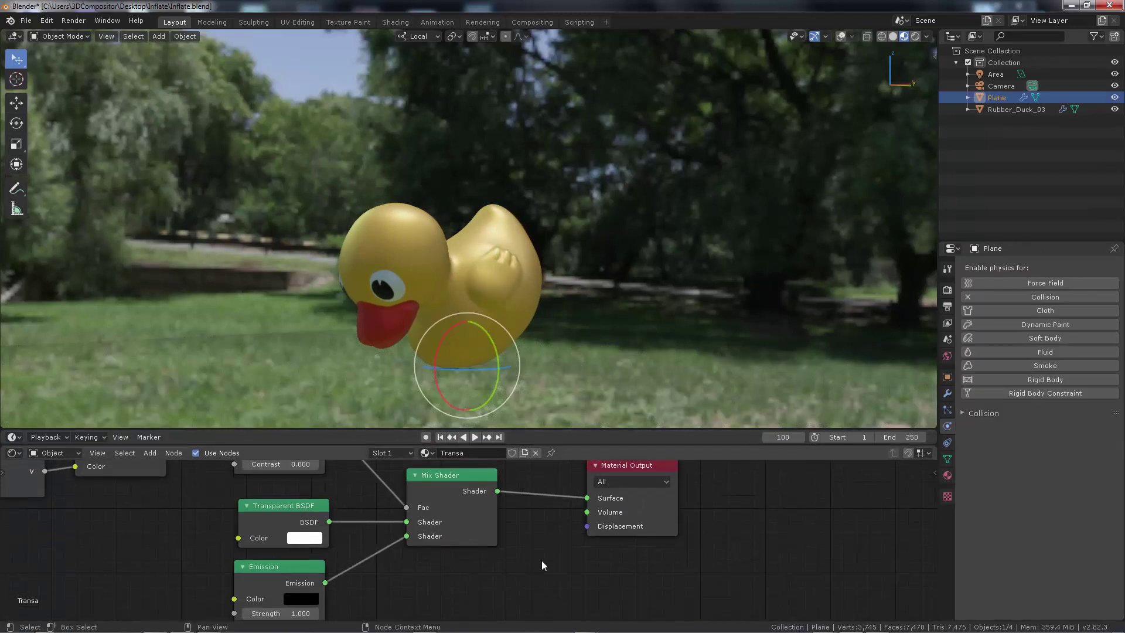
pyautogui.scroll(-2, 540, 560)
pyautogui.moveTo(629, 564); pyautogui.dragTo(824, 586, button='middle')
pyautogui.moveTo(368, 548); pyautogui.dragTo(545, 580, button='middle')
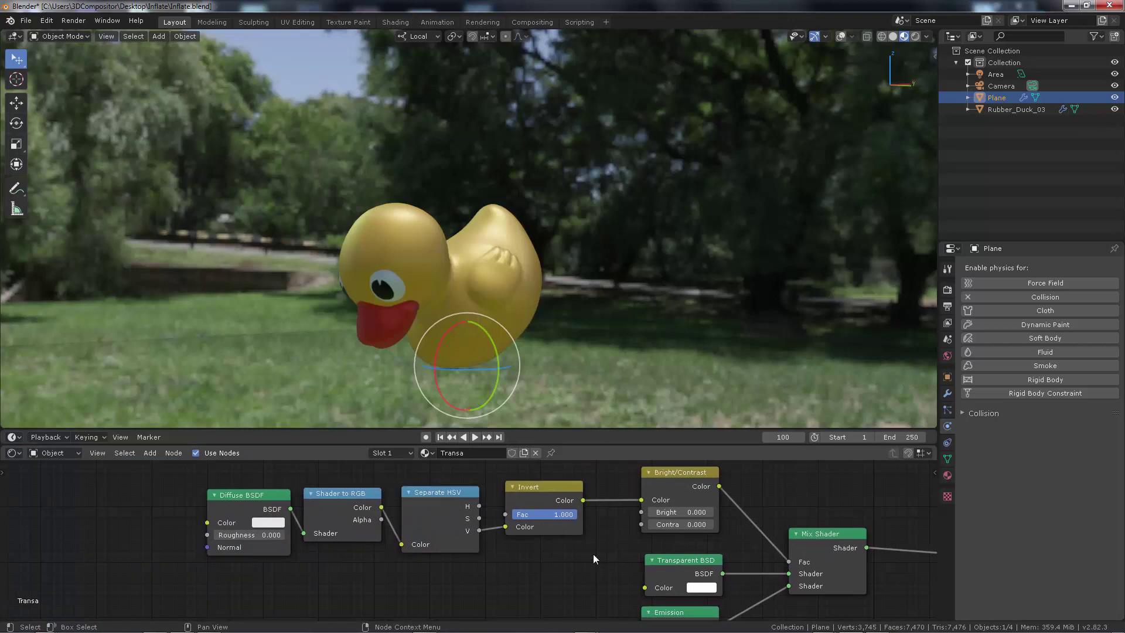
pyautogui.moveTo(593, 554); pyautogui.dragTo(391, 542, button='middle')
pyautogui.moveTo(658, 564)
pyautogui.mouseDown(button='middle')
pyautogui.moveTo(596, 547)
pyautogui.moveTo(680, 569)
pyautogui.mouseUp(button='middle')
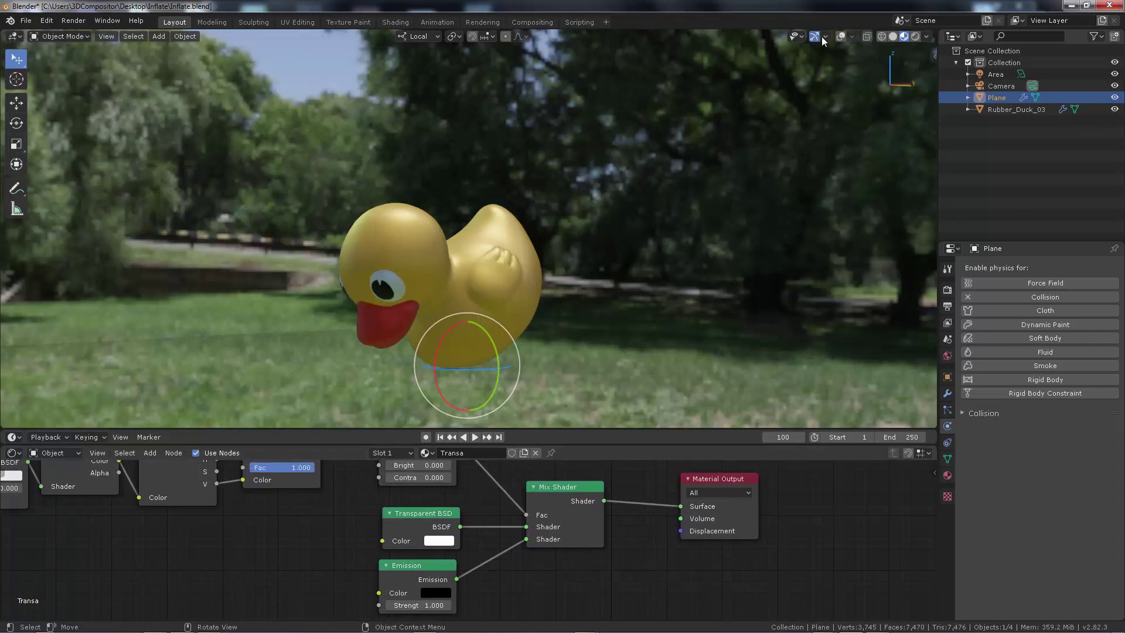
# Step: Turn on the viewport overlays and select the ground plane to show its outline
pyautogui.click(839, 36)
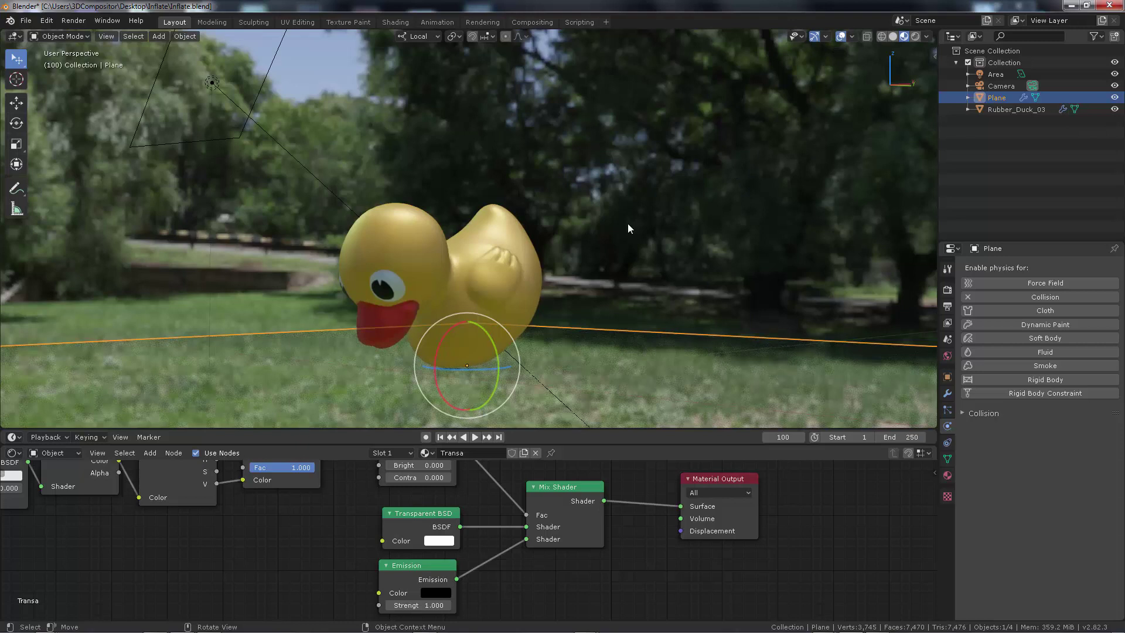
pyautogui.hotkey('alt', 'a')
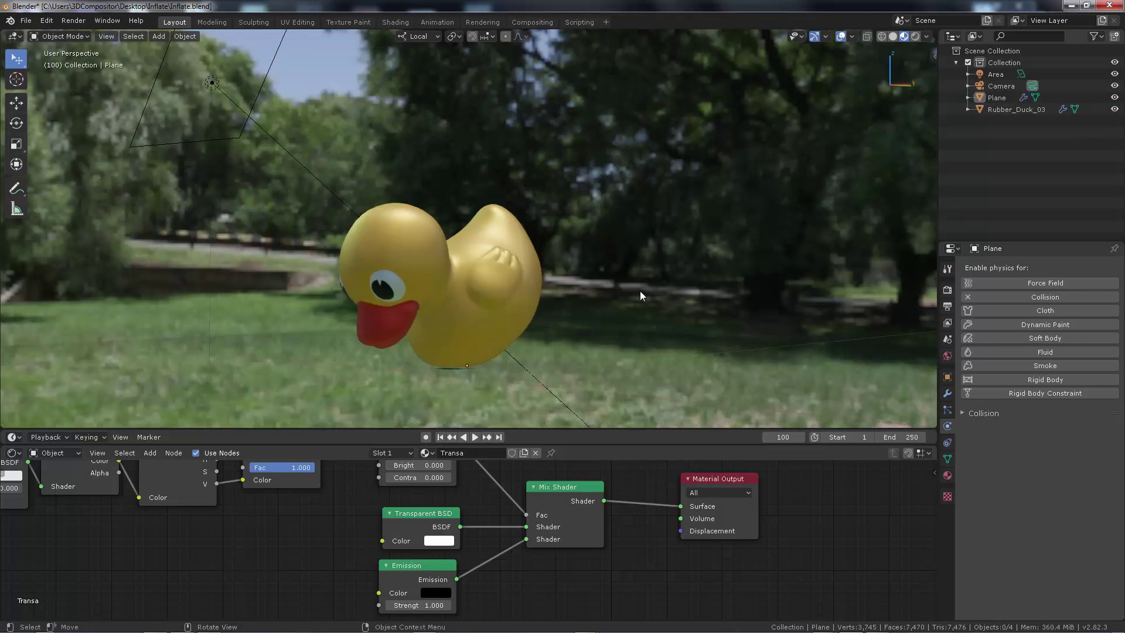
pyautogui.click(839, 37)
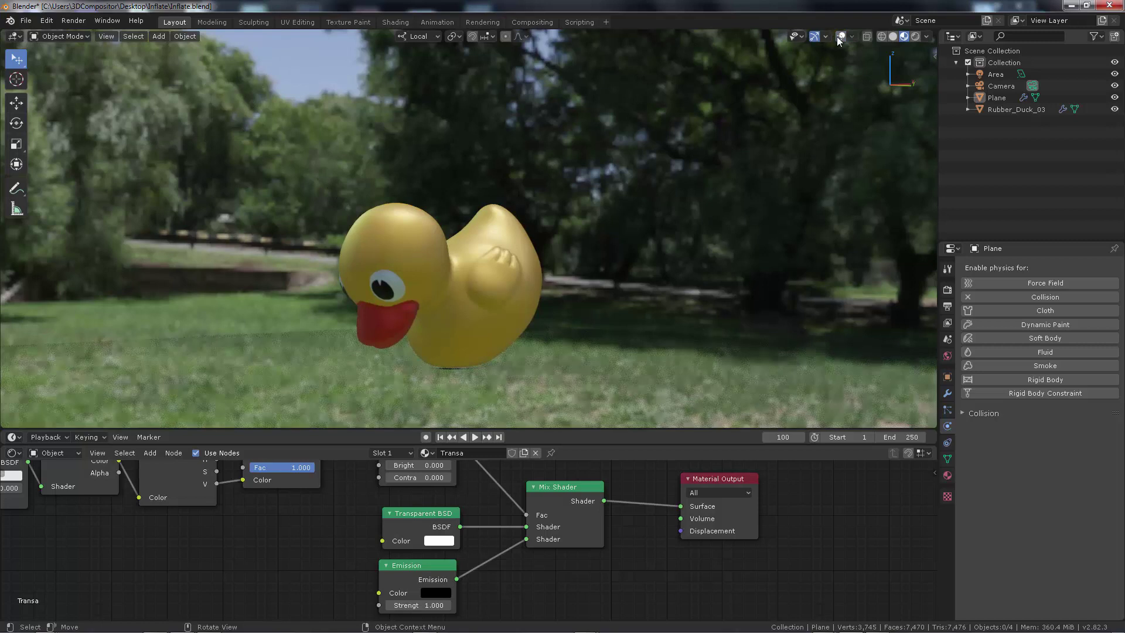
pyautogui.click(838, 37)
pyautogui.click(613, 355)
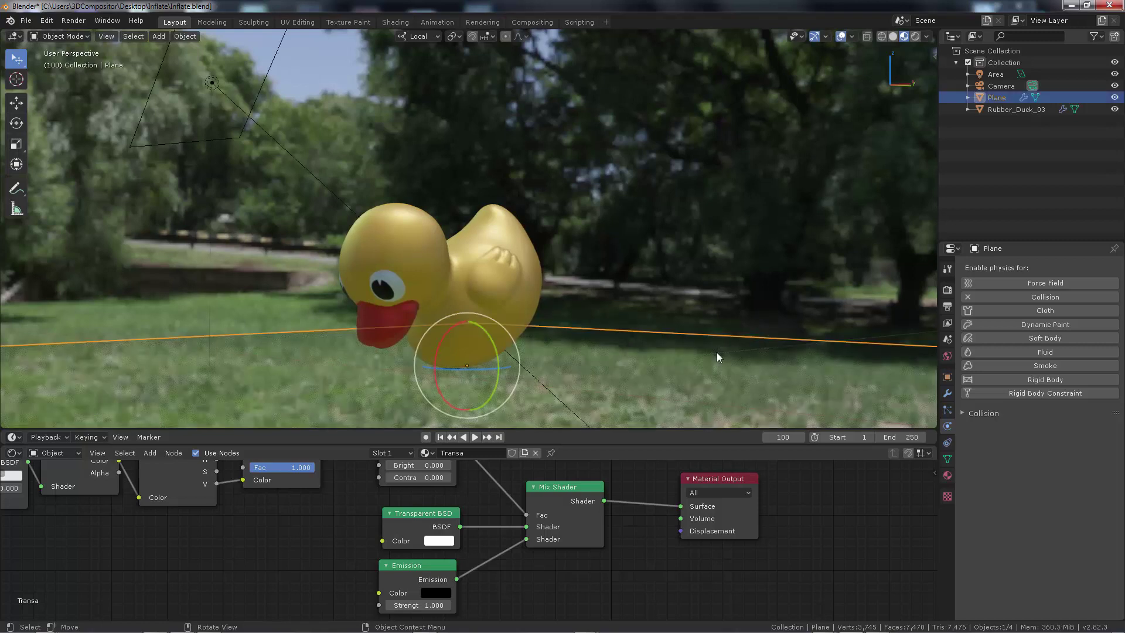
# Step: Enable Bloom with a radius of 2.602 and Motion Blur in the render settings, and deselect the plane
pyautogui.click(947, 322)
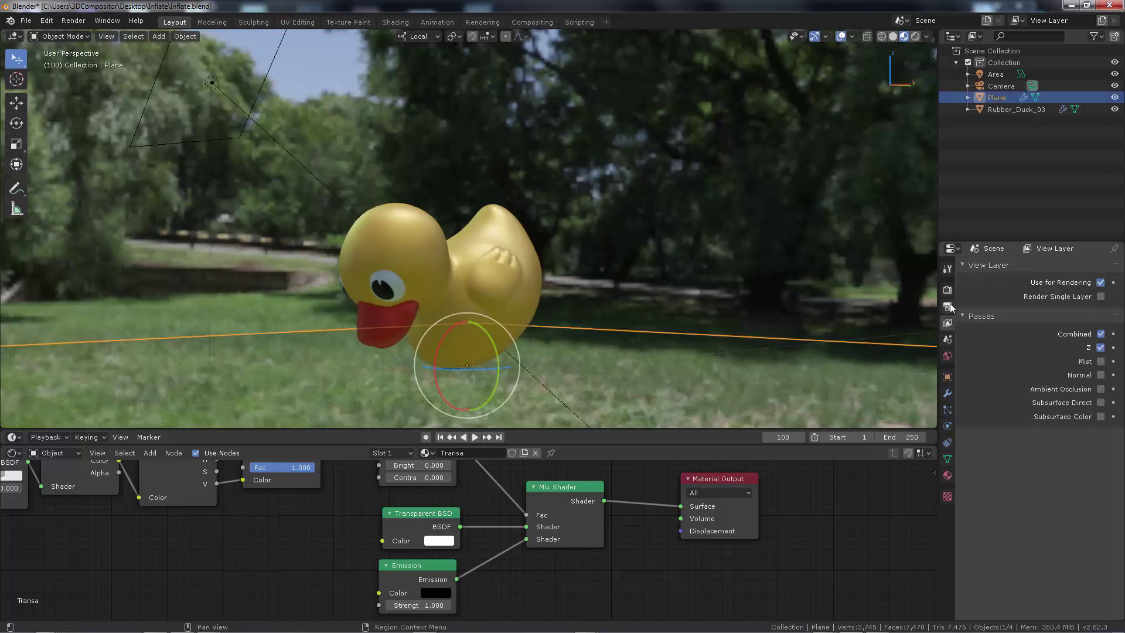
pyautogui.click(948, 306)
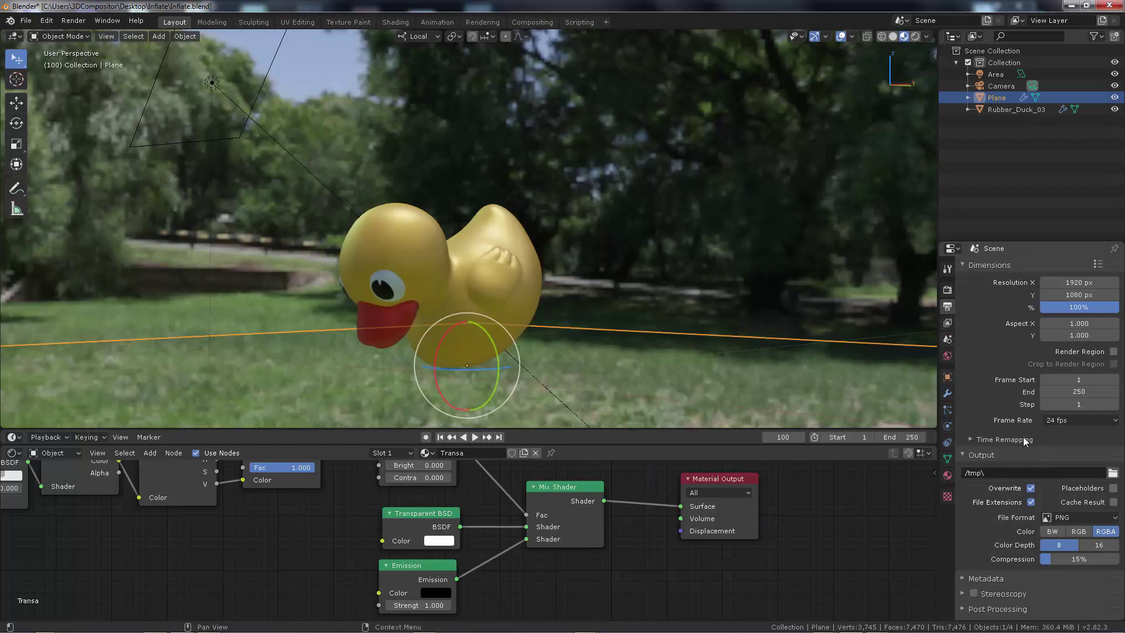
pyautogui.click(947, 289)
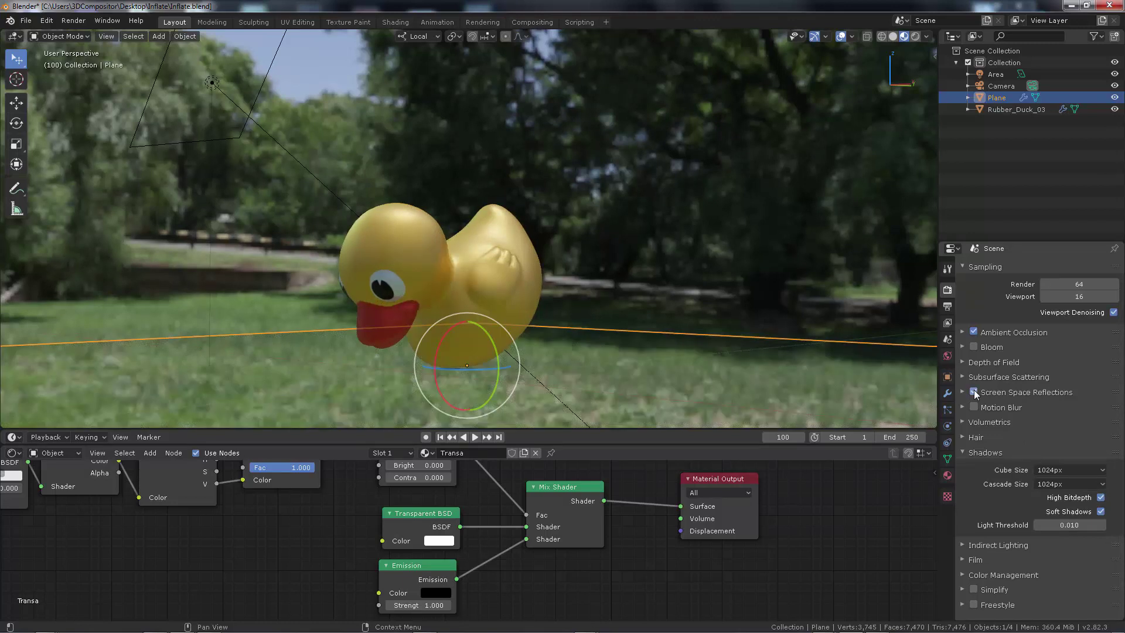
pyautogui.click(974, 347)
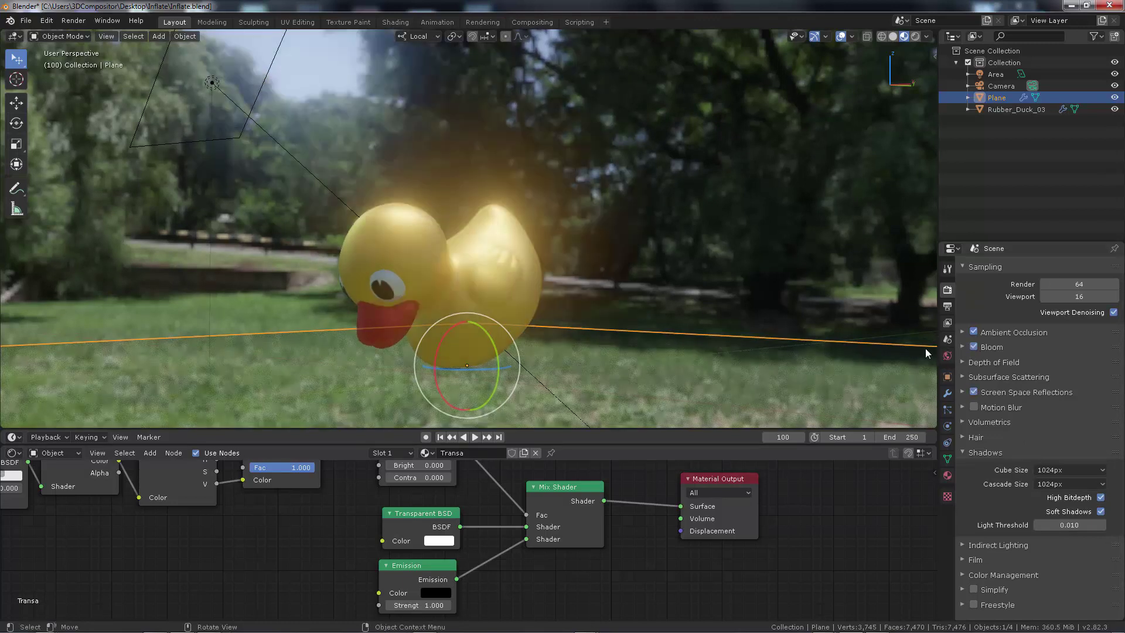
pyautogui.click(961, 346)
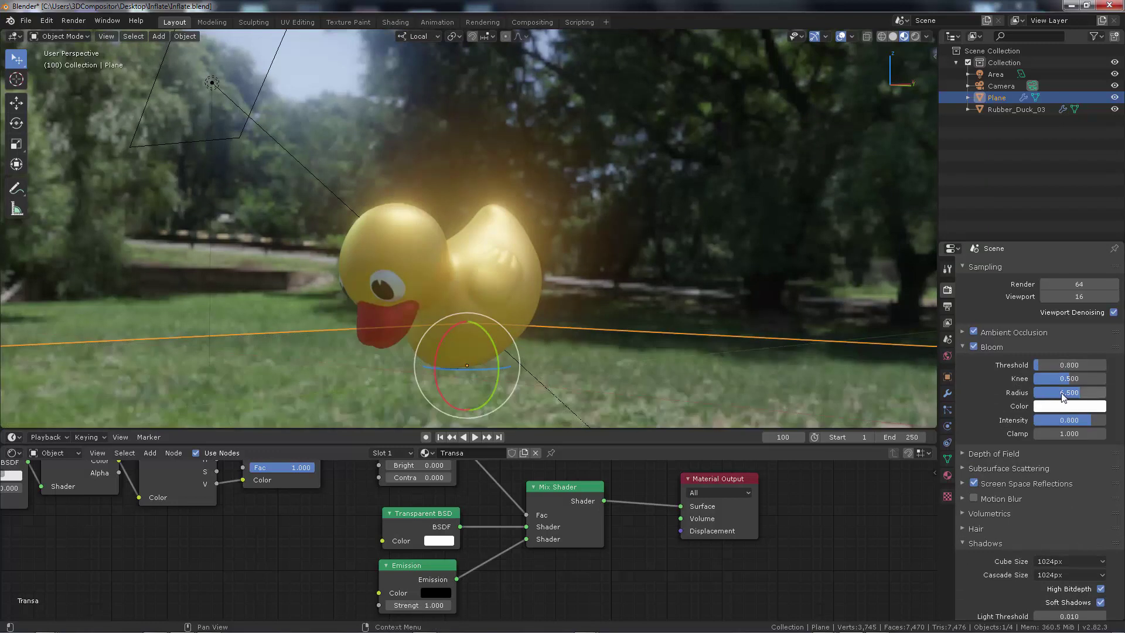
pyautogui.moveTo(1076, 394); pyautogui.dragTo(1048, 394)
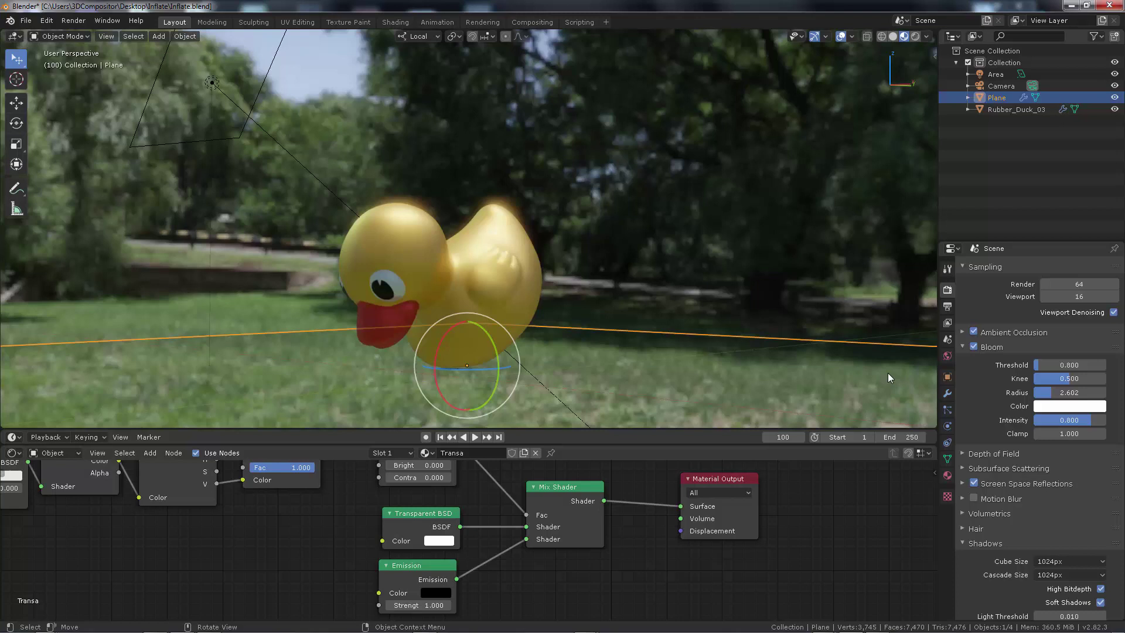
pyautogui.click(963, 498)
pyautogui.click(584, 268)
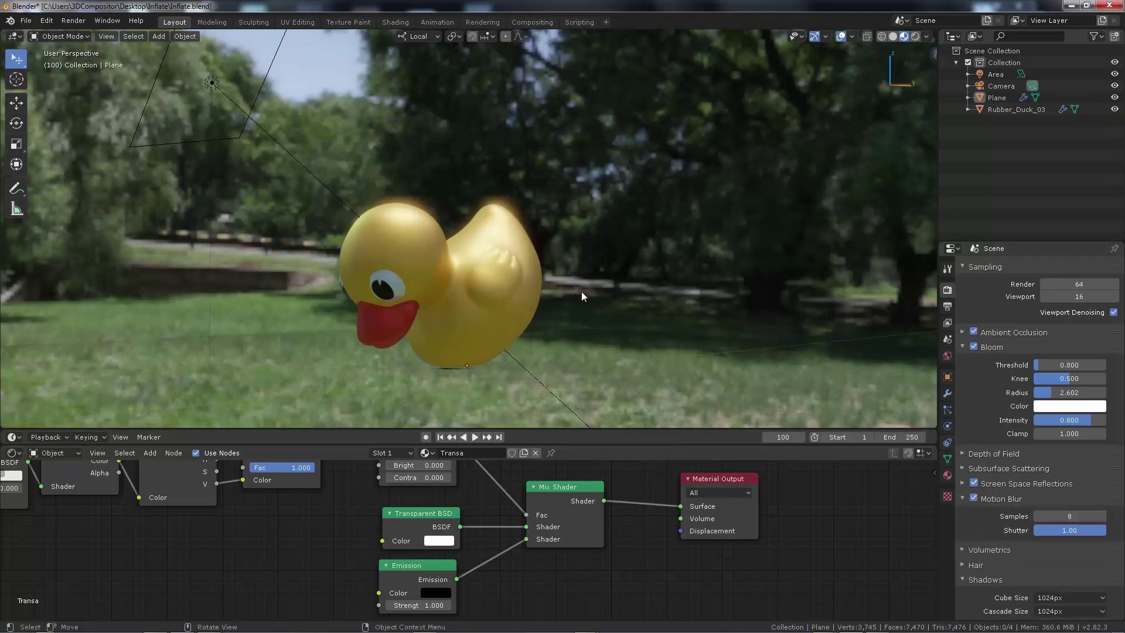
# Step: Play the simulation from the first frame, inspect the Screen Space Reflections settings, and stop the replay at frame 53
pyautogui.click(441, 437)
pyautogui.click(475, 437)
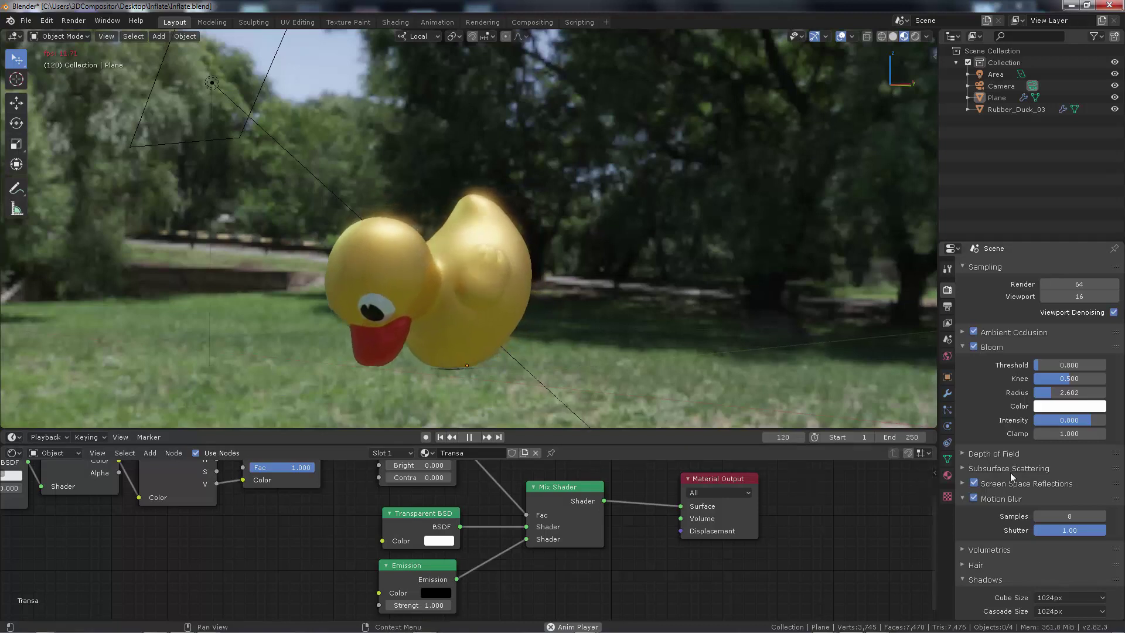
pyautogui.click(1034, 484)
pyautogui.scroll(-2, 1060, 478)
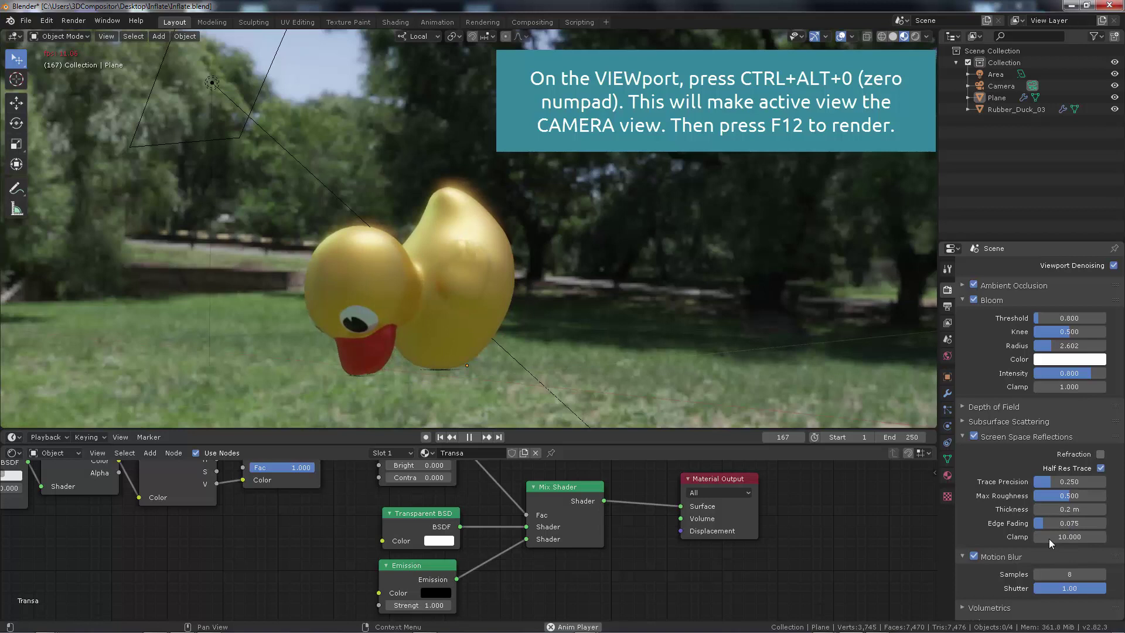
pyautogui.click(964, 438)
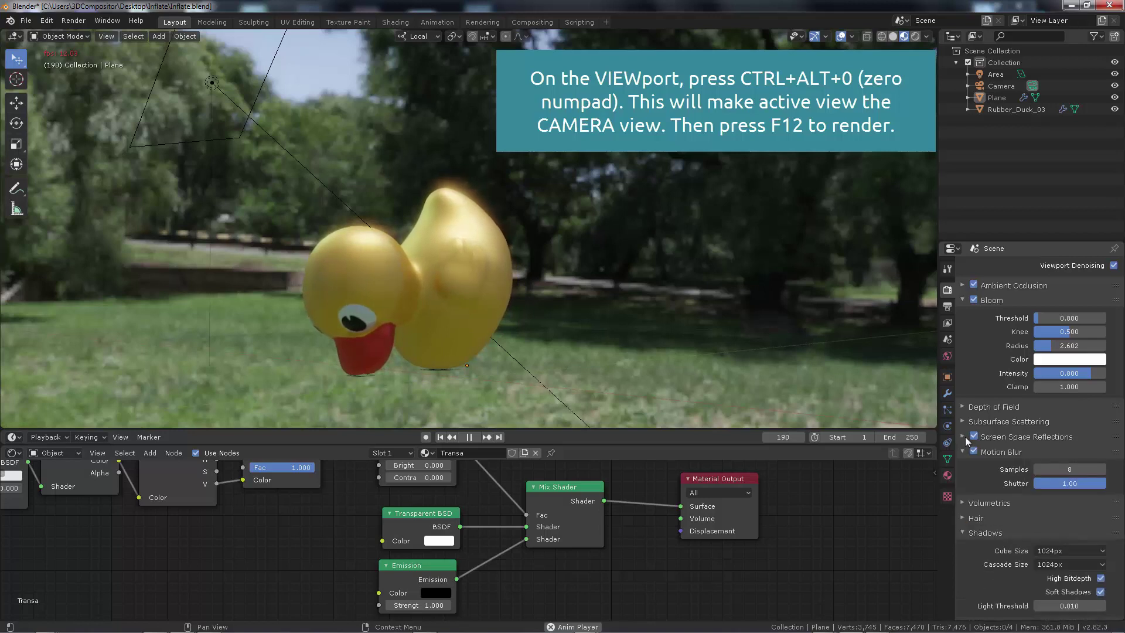
pyautogui.click(450, 438)
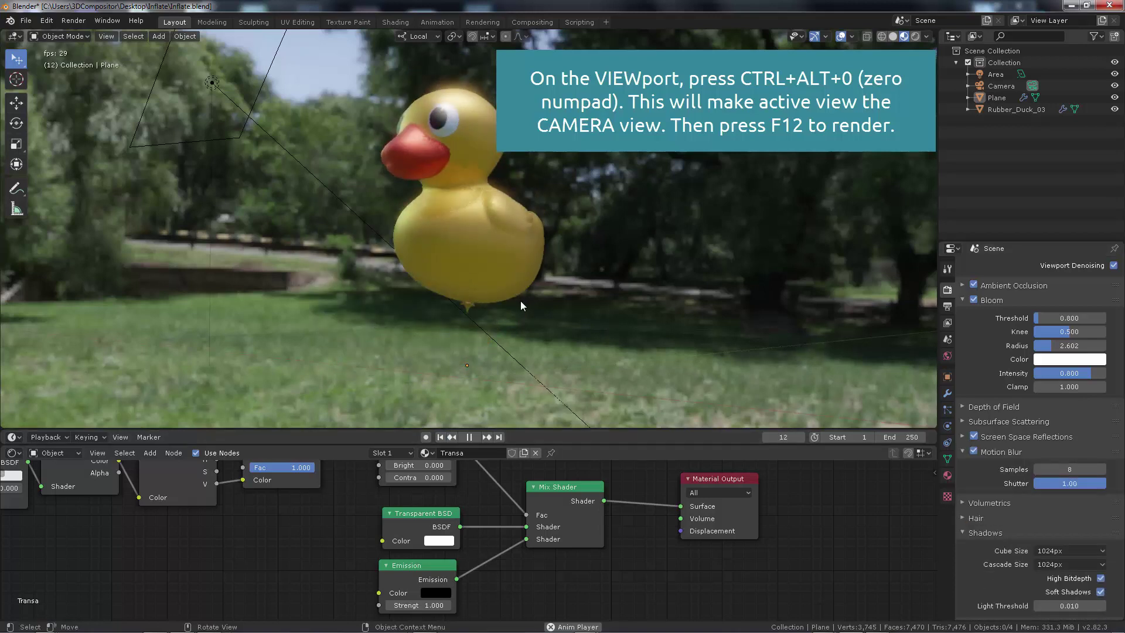
pyautogui.press('space')
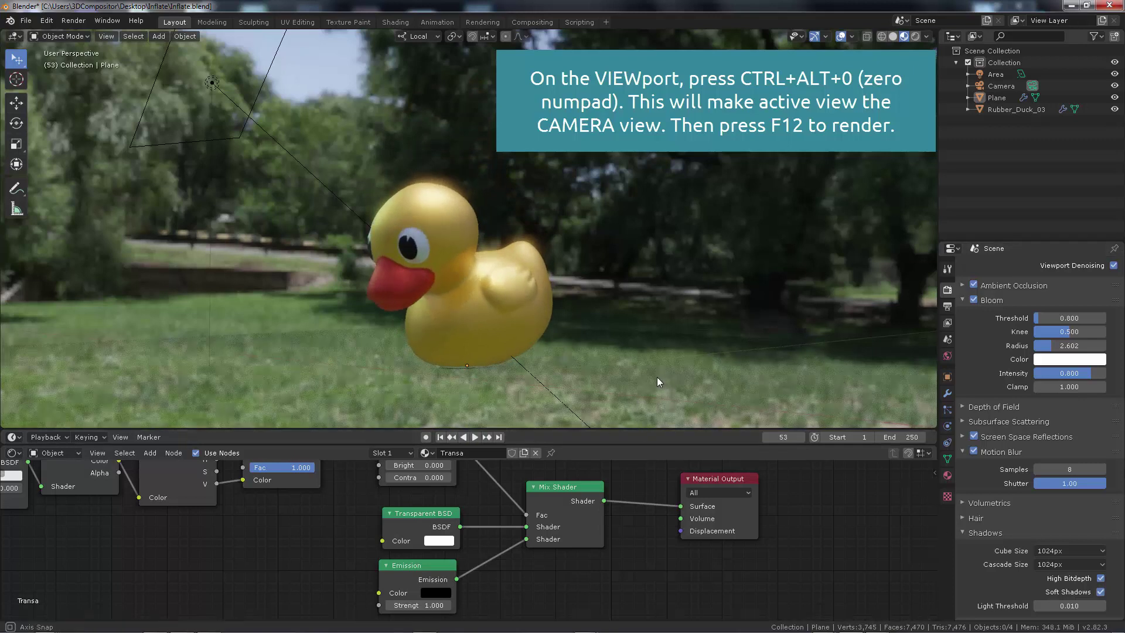
# Step: Align the camera to the current view of the duck and render frame 1 as a still image
pyautogui.moveTo(656, 378)
pyautogui.mouseDown(button='middle')
pyautogui.moveTo(653, 350)
pyautogui.moveTo(641, 367)
pyautogui.mouseUp(button='middle')
pyautogui.press('ctrl+alt+KP_0')
pyautogui.press('F12')
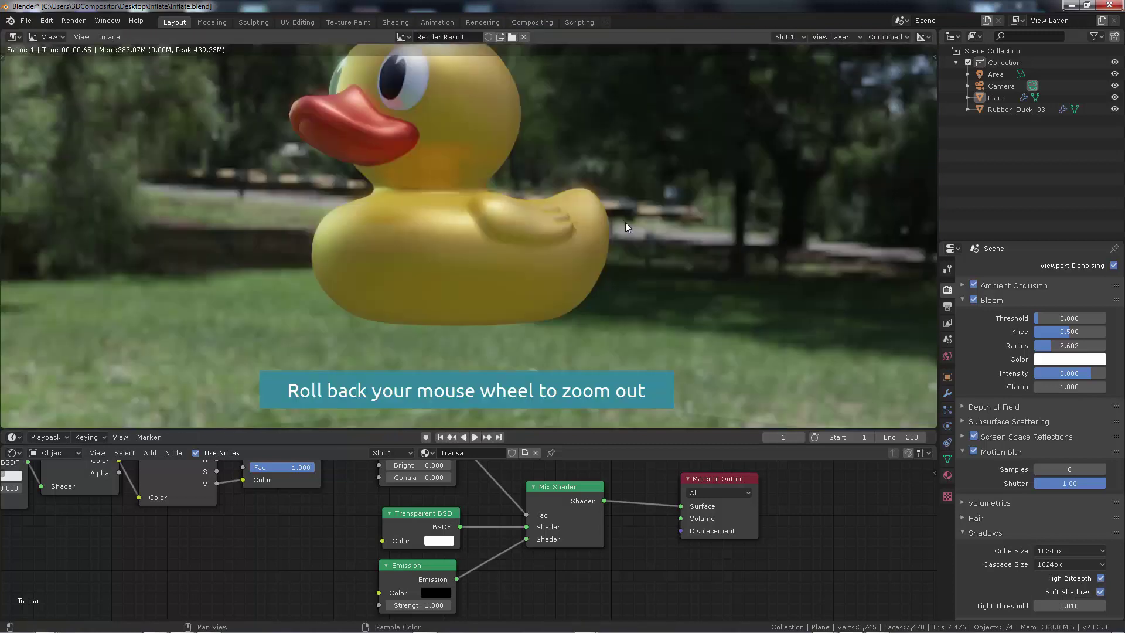
pyautogui.scroll(-3, 633, 277)
# Step: Save the rendered image as Inflate.png in the Inflate folder and return to the 3D viewport
pyautogui.click(109, 36)
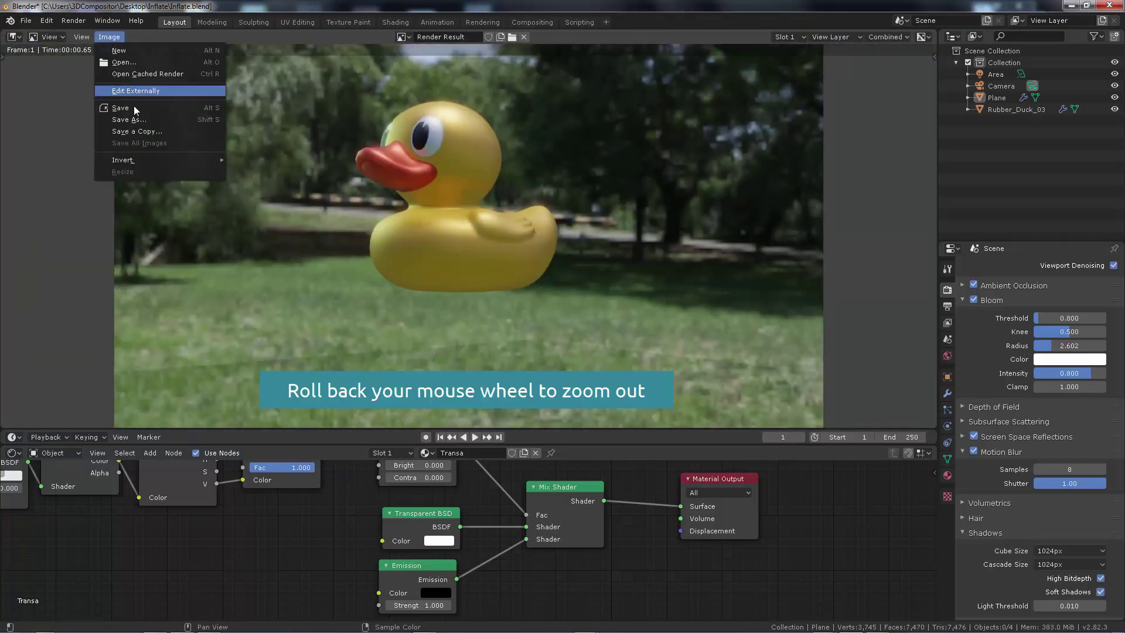
pyautogui.click(140, 120)
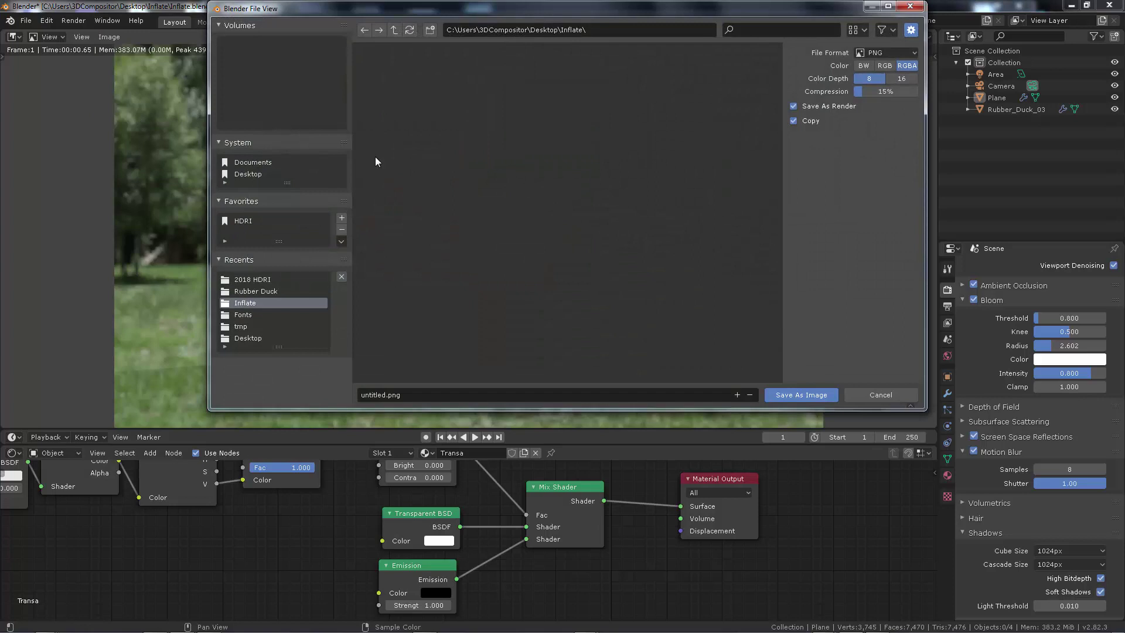
pyautogui.click(390, 394)
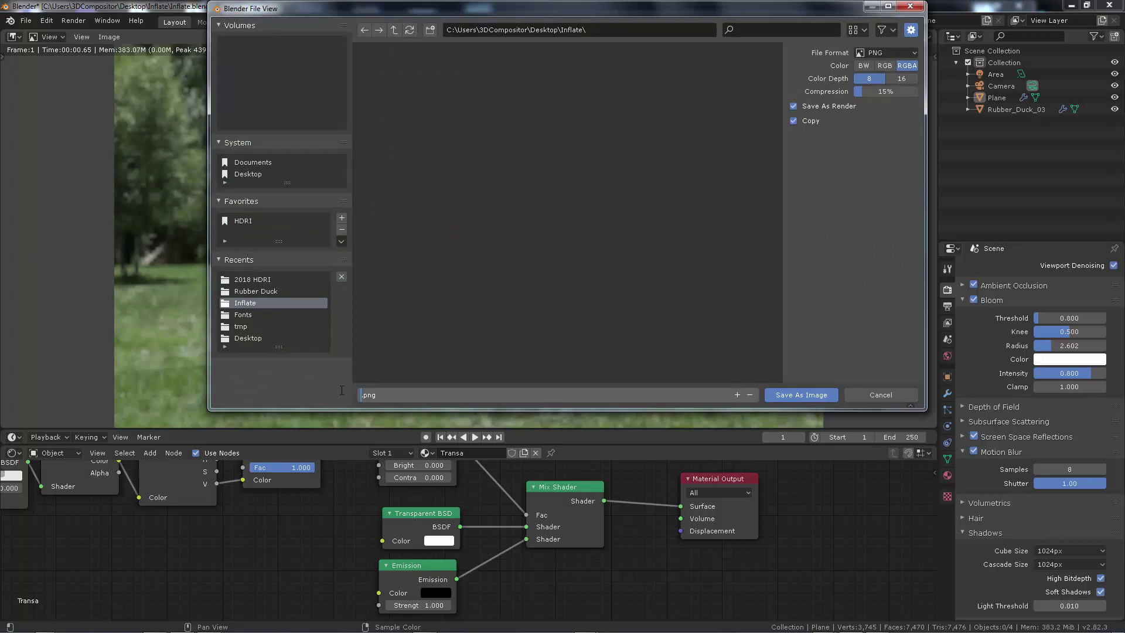
pyautogui.write('Inflate')
pyautogui.press('Return')
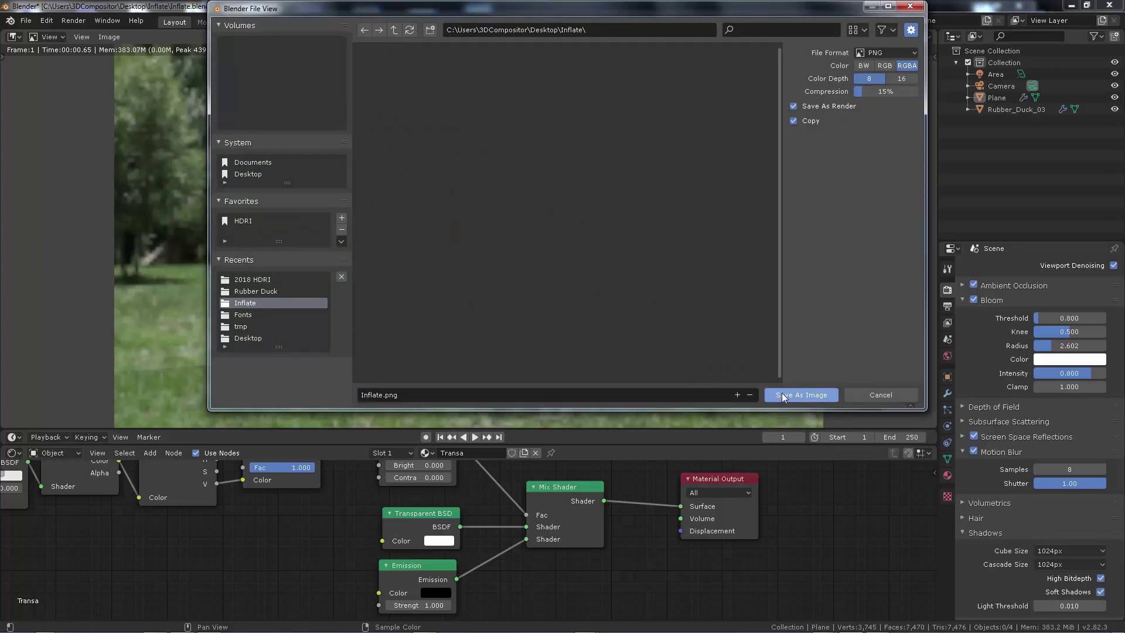
pyautogui.click(782, 394)
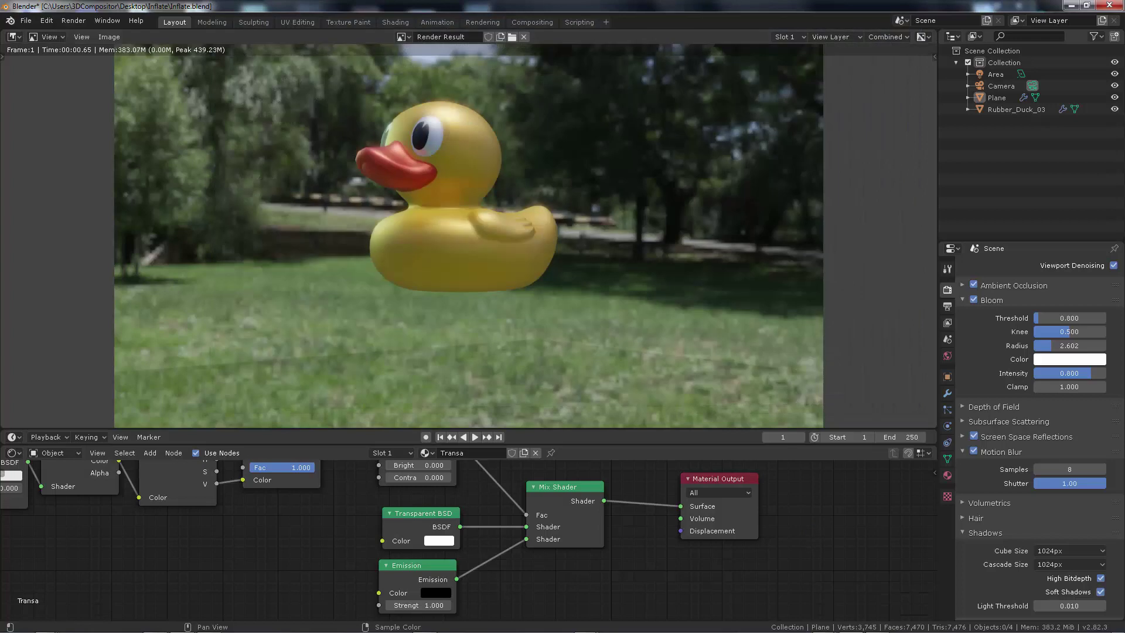
pyautogui.press('Escape')
# Step: Add a Vortex force field to the scene and open its physics settings
pyautogui.hotkey('shift', 'a')
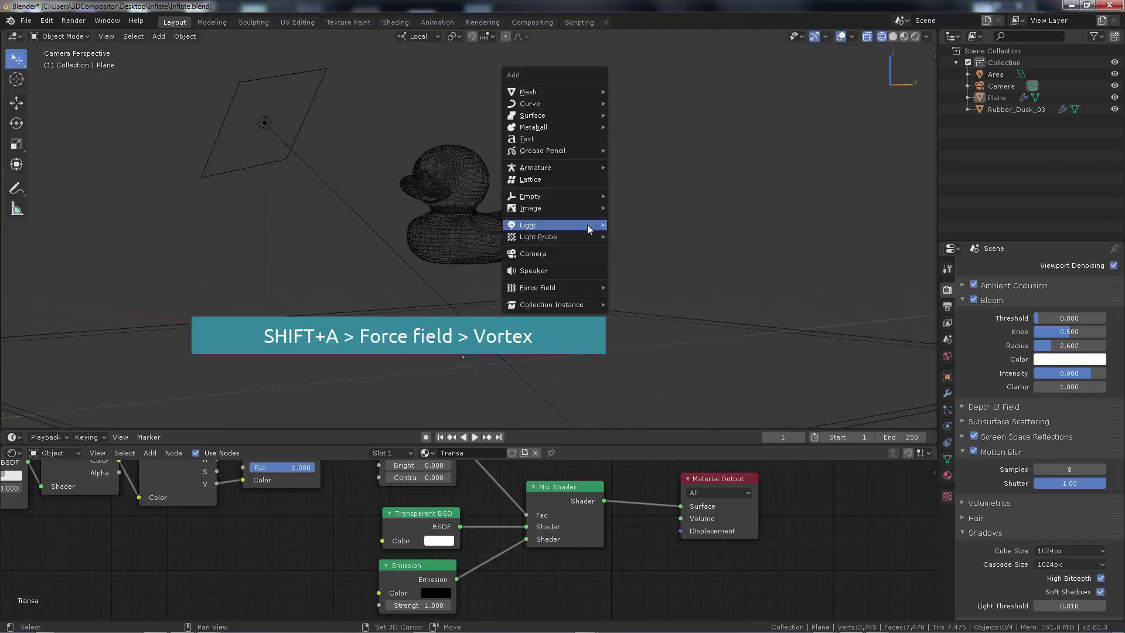
pyautogui.moveTo(544, 287)
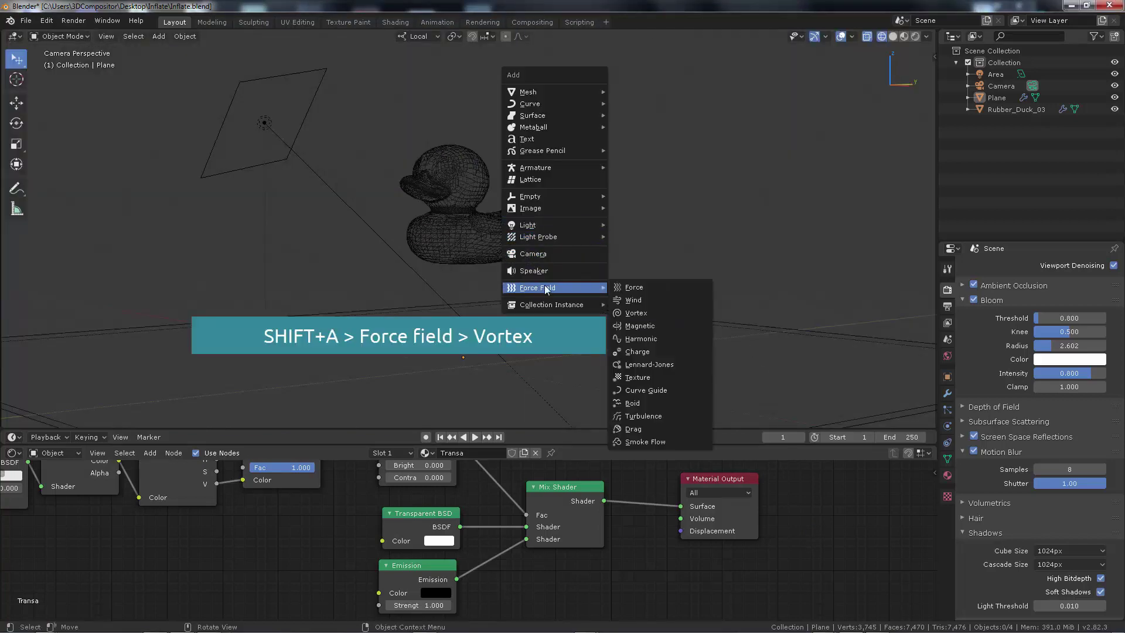
pyautogui.click(645, 314)
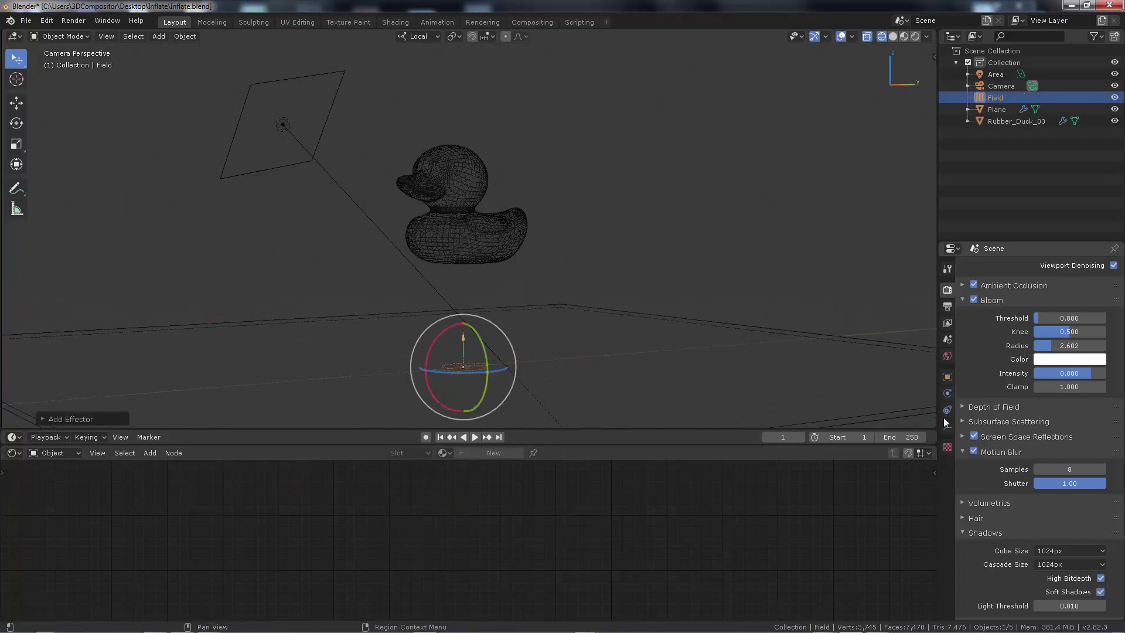
pyautogui.click(948, 393)
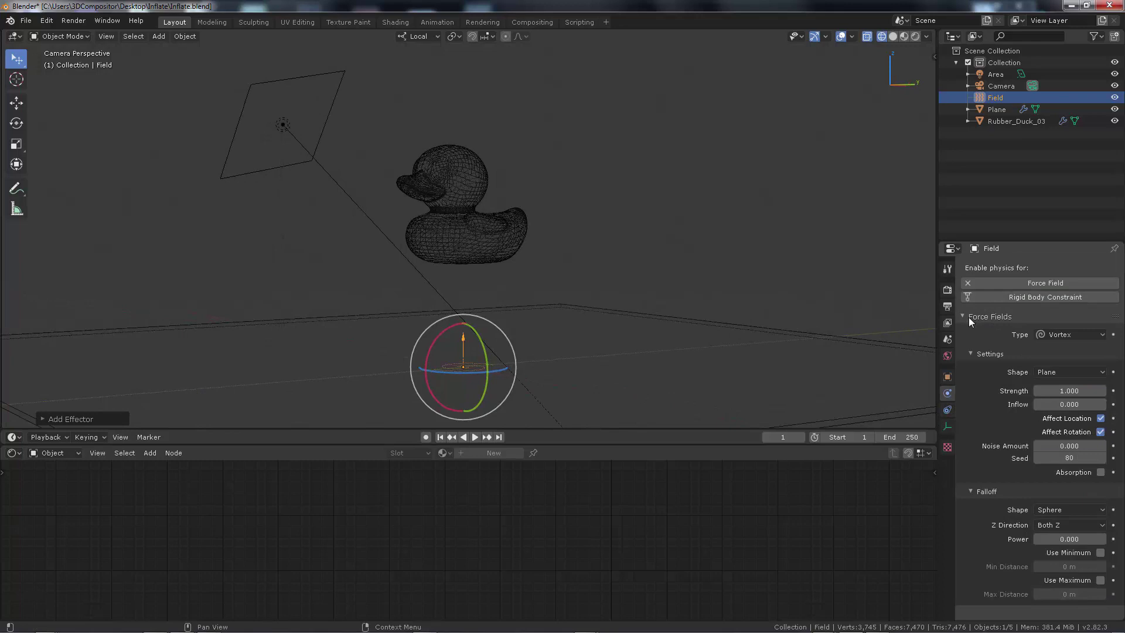
# Step: Increase the Strength of the vortex force field and play the simulation
pyautogui.click(973, 317)
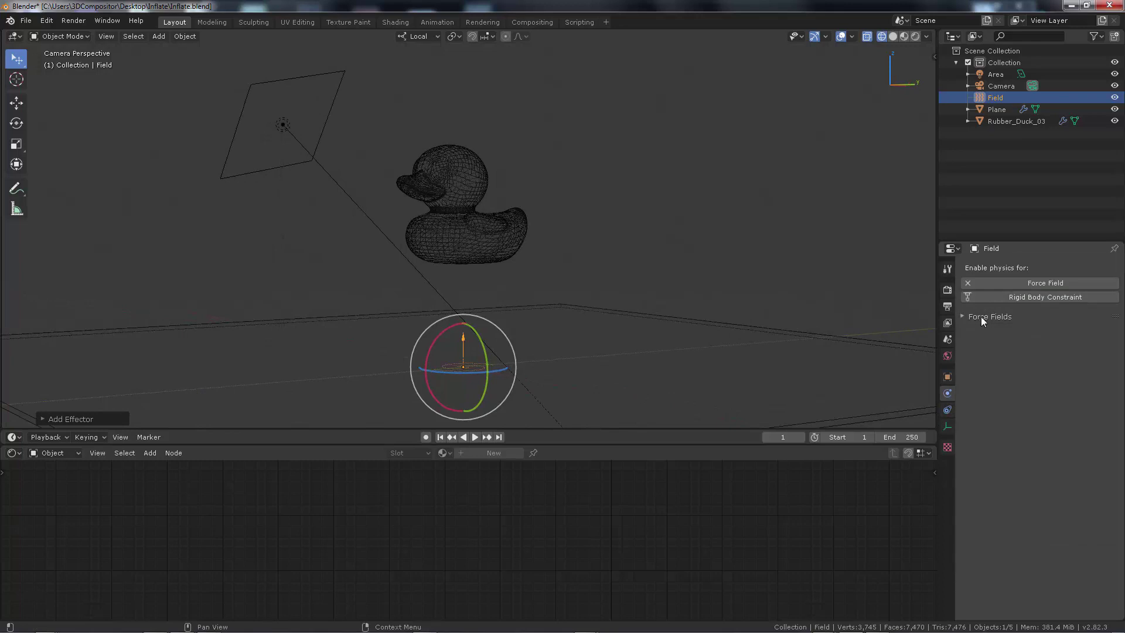
pyautogui.click(1014, 316)
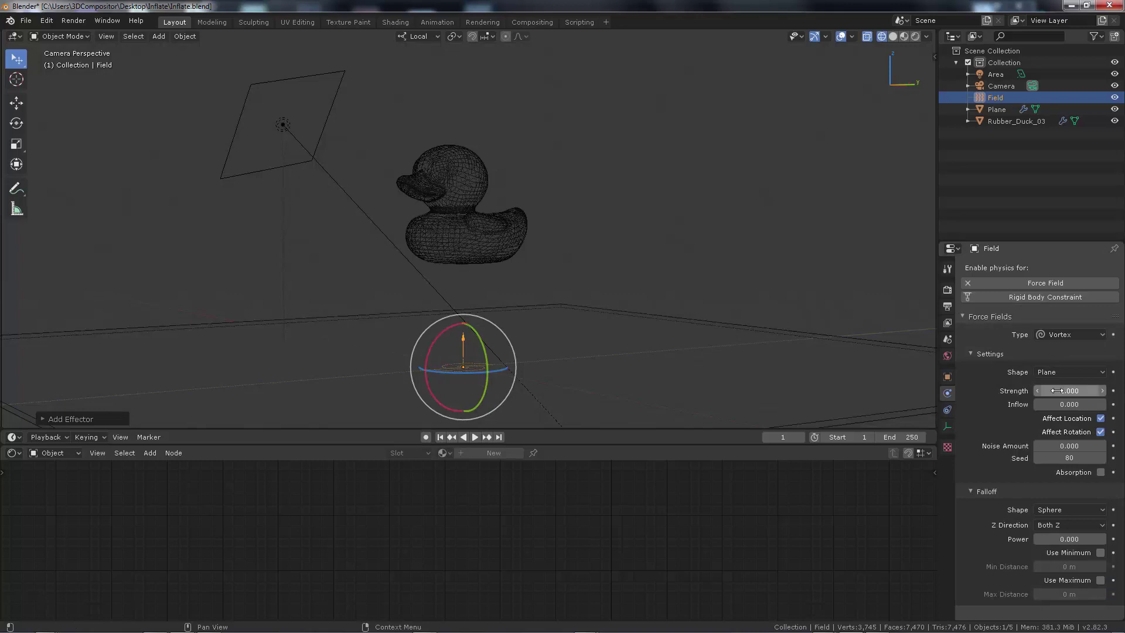
pyautogui.moveTo(1069, 391); pyautogui.dragTo(1085, 391)
pyautogui.click(473, 438)
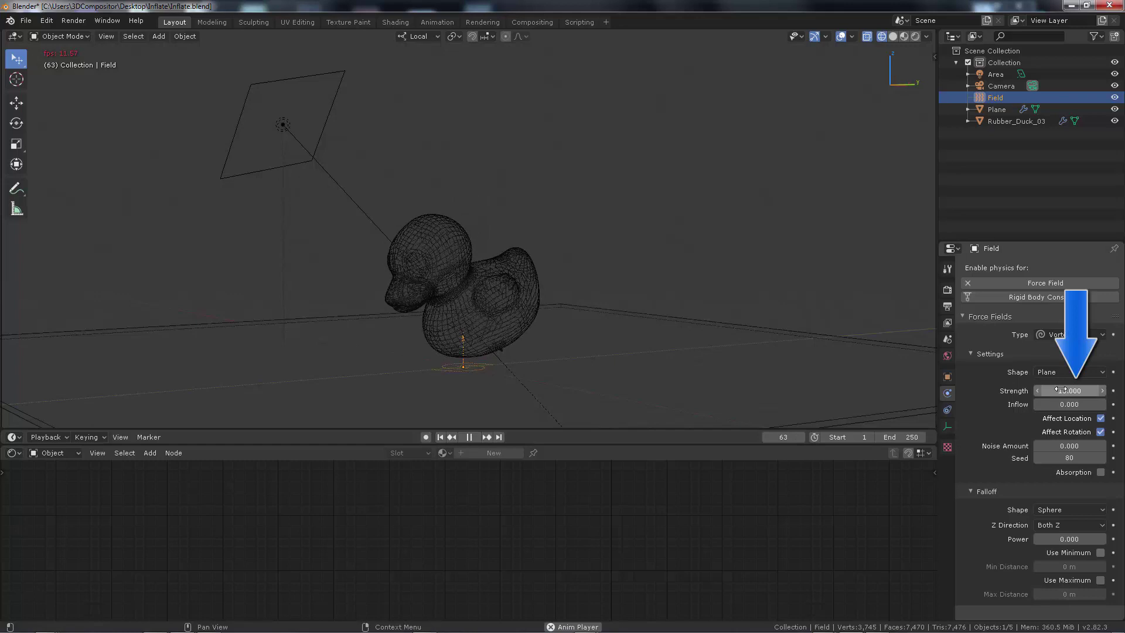
# Step: Try higher vortex Strength values, including 23.3 and 365.6, while the duck simulation plays
pyautogui.moveTo(1065, 391); pyautogui.dragTo(1114, 391)
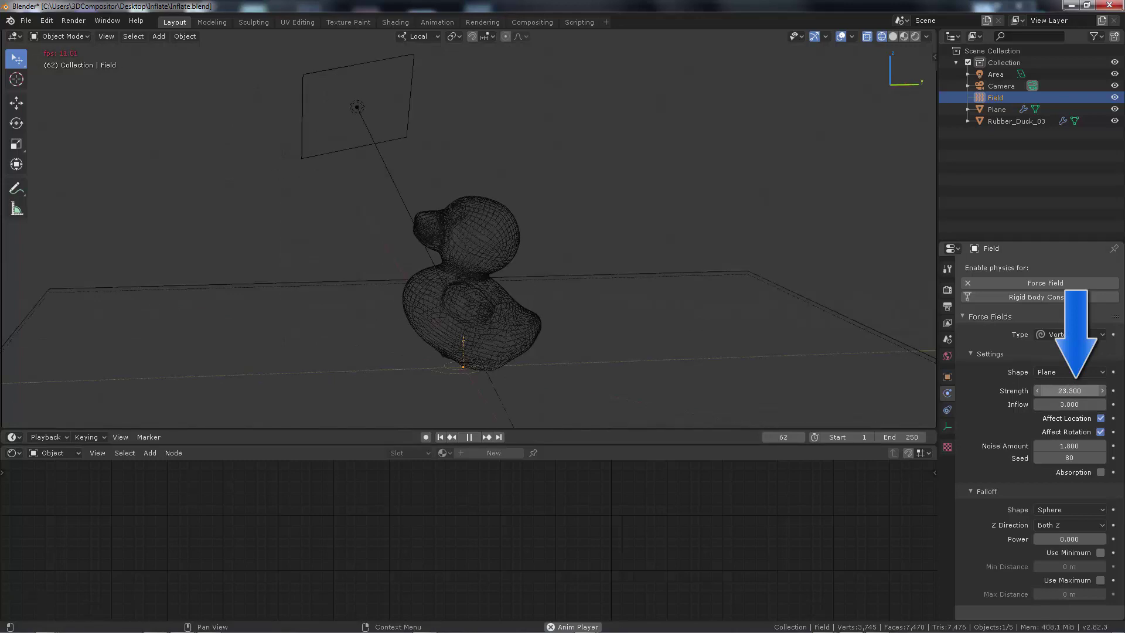
pyautogui.moveTo(1070, 390); pyautogui.dragTo(1036, 390)
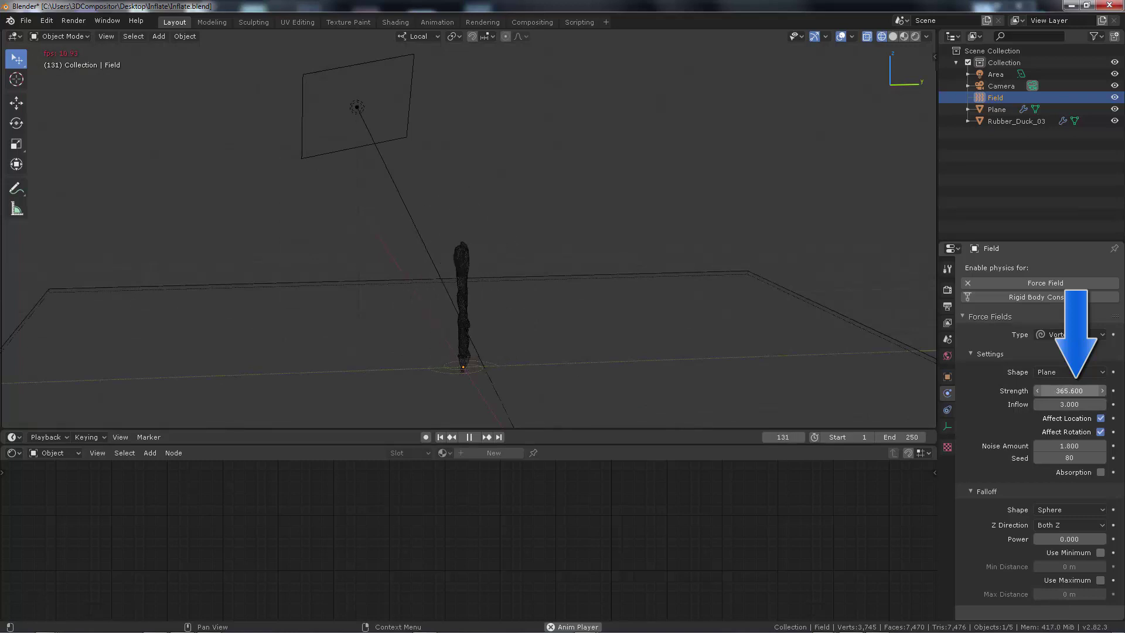
pyautogui.moveTo(1069, 390)
pyautogui.mouseDown()
pyautogui.moveTo(1036, 390)
pyautogui.moveTo(1079, 390)
pyautogui.moveTo(1058, 405)
pyautogui.mouseUp()
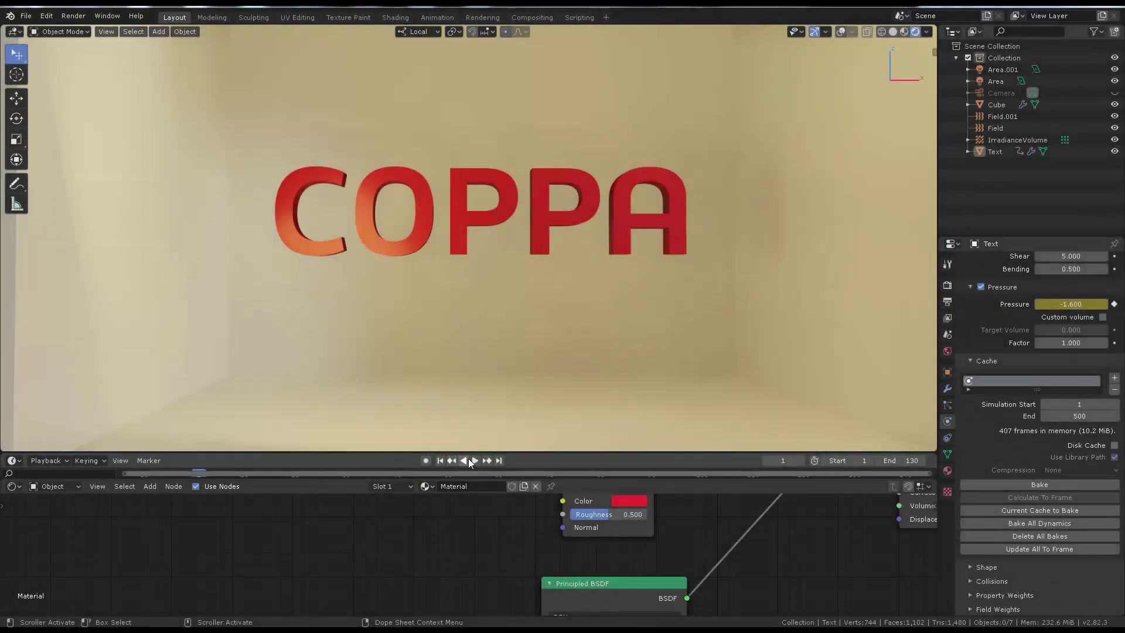
# Step: Play the COPPA text's cloth pressure animation, stop it, and replay it from frame 1
pyautogui.click(475, 461)
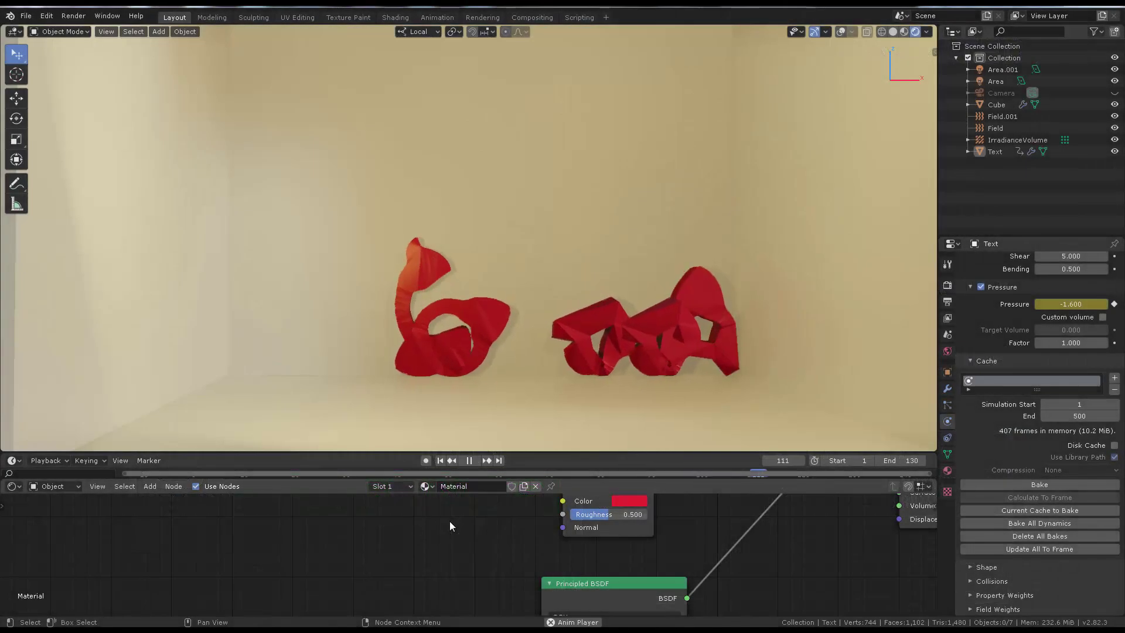
pyautogui.press('Escape')
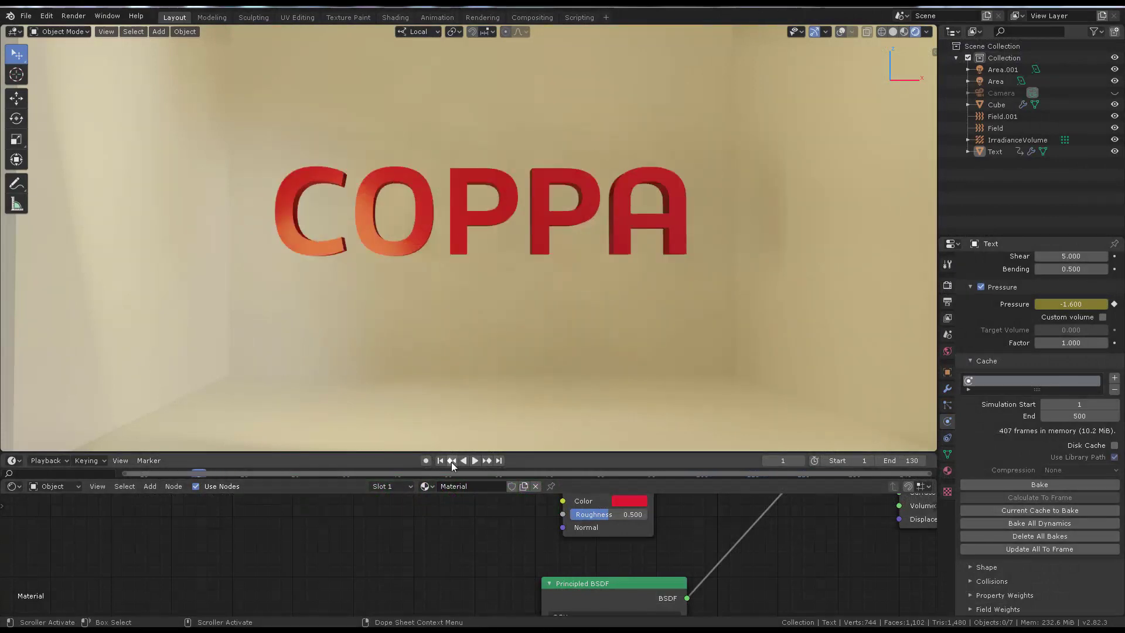
pyautogui.click(475, 460)
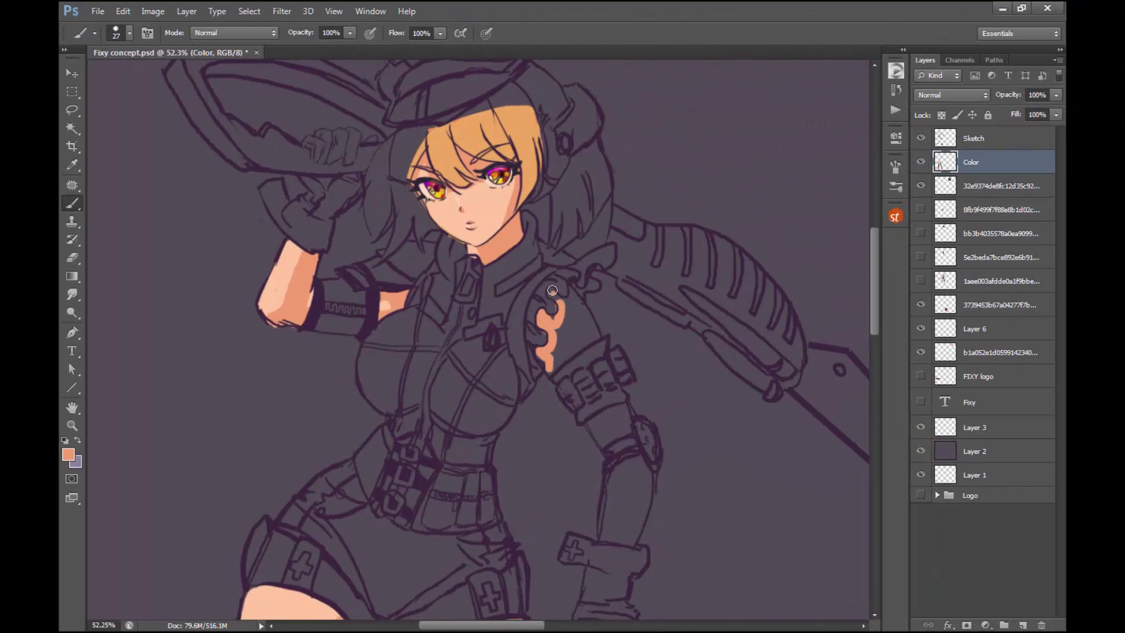
# Step: Switch to Photoshop and fill the lowered arm's bare skin with the darker orange skin tone on the Color layer
pyautogui.moveTo(559, 361); pyautogui.dragTo(542, 358)
pyautogui.moveTo(671, 293); pyautogui.dragTo(645, 211)
pyautogui.moveTo(576, 360)
pyautogui.mouseDown()
pyautogui.moveTo(598, 326)
pyautogui.moveTo(594, 354)
pyautogui.mouseUp()
pyautogui.moveTo(655, 264); pyautogui.dragTo(646, 173)
pyautogui.moveTo(571, 363)
pyautogui.mouseDown()
pyautogui.moveTo(614, 296)
pyautogui.moveTo(586, 311)
pyautogui.moveTo(595, 359)
pyautogui.mouseUp()
pyautogui.moveTo(614, 150)
pyautogui.mouseDown()
pyautogui.moveTo(628, 266)
pyautogui.moveTo(558, 214)
pyautogui.moveTo(566, 200)
pyautogui.moveTo(559, 234)
pyautogui.moveTo(542, 216)
pyautogui.moveTo(550, 250)
pyautogui.mouseUp()
# Step: Sample the light skin tone from the face and paint the lit areas of the lowered upper arm and elbow
pyautogui.keyDown('alt'); pyautogui.click(468, 148); pyautogui.keyUp('alt')
pyautogui.moveTo(589, 318)
pyautogui.mouseDown()
pyautogui.moveTo(649, 346)
pyautogui.moveTo(657, 370)
pyautogui.moveTo(658, 334)
pyautogui.mouseUp()
pyautogui.moveTo(590, 273); pyautogui.dragTo(604, 283)
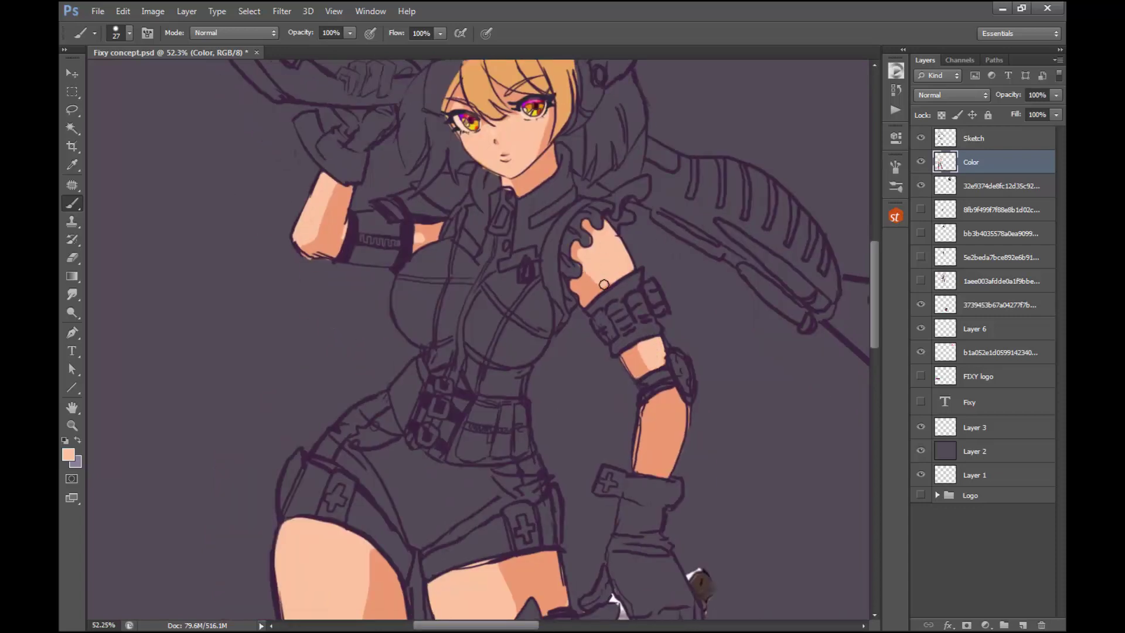
# Step: Paint the lit area of the lowered forearm in the light skin tone, leaving a darker shadow along its outer edge
pyautogui.keyDown('alt'); pyautogui.click(635, 240); pyautogui.keyUp('alt')
pyautogui.keyDown('alt'); pyautogui.click(658, 244); pyautogui.keyUp('alt')
pyautogui.keyDown('alt'); pyautogui.click(658, 244); pyautogui.keyUp('alt')
pyautogui.keyDown('ctrl'); pyautogui.click(646, 330); pyautogui.keyUp('ctrl')
pyautogui.keyDown('ctrl'); pyautogui.click(646, 330); pyautogui.keyUp('ctrl')
pyautogui.press('b')
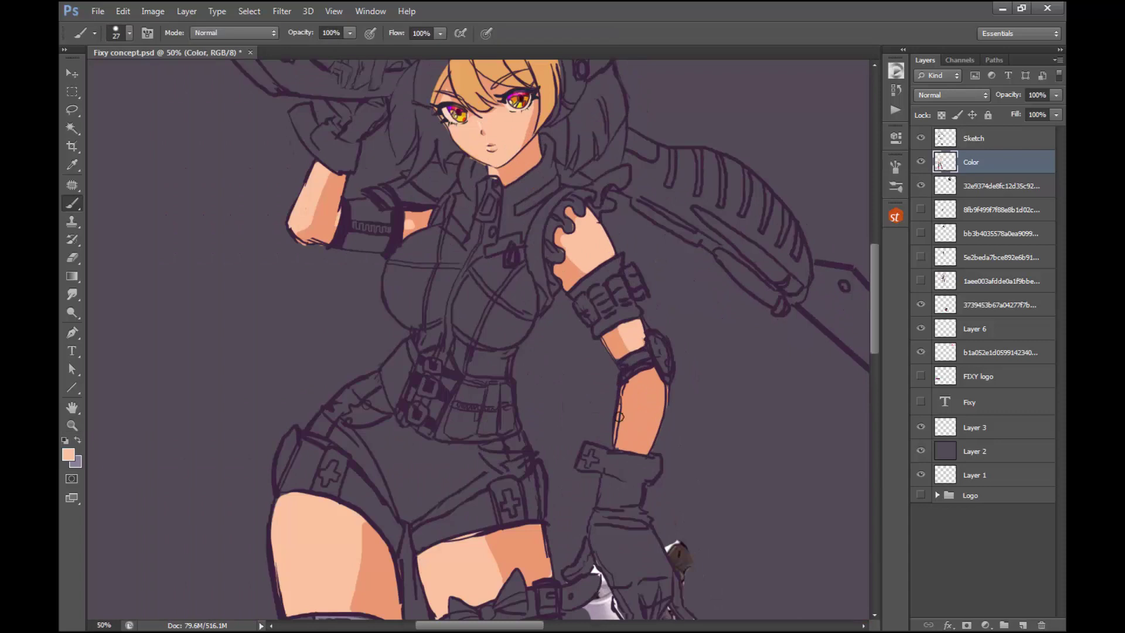
pyautogui.moveTo(645, 427)
pyautogui.mouseDown()
pyautogui.moveTo(620, 444)
pyautogui.moveTo(635, 432)
pyautogui.moveTo(636, 445)
pyautogui.mouseUp()
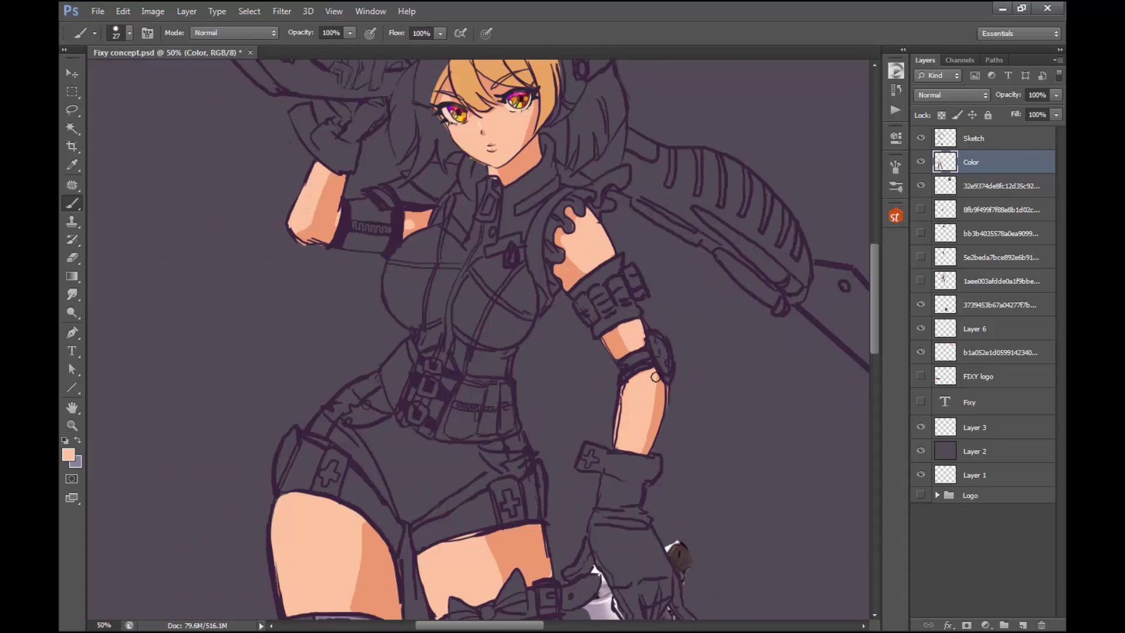
# Step: Add a darker shadow at the top of the forearm and touch up the elbow's lit skin with the light tone
pyautogui.keyDown('alt'); pyautogui.click(656, 377); pyautogui.keyUp('alt')
pyautogui.moveTo(632, 385); pyautogui.dragTo(644, 371)
pyautogui.press('z')
pyautogui.keyDown('alt'); pyautogui.scroll(-1, 767, 387); pyautogui.keyUp('alt')
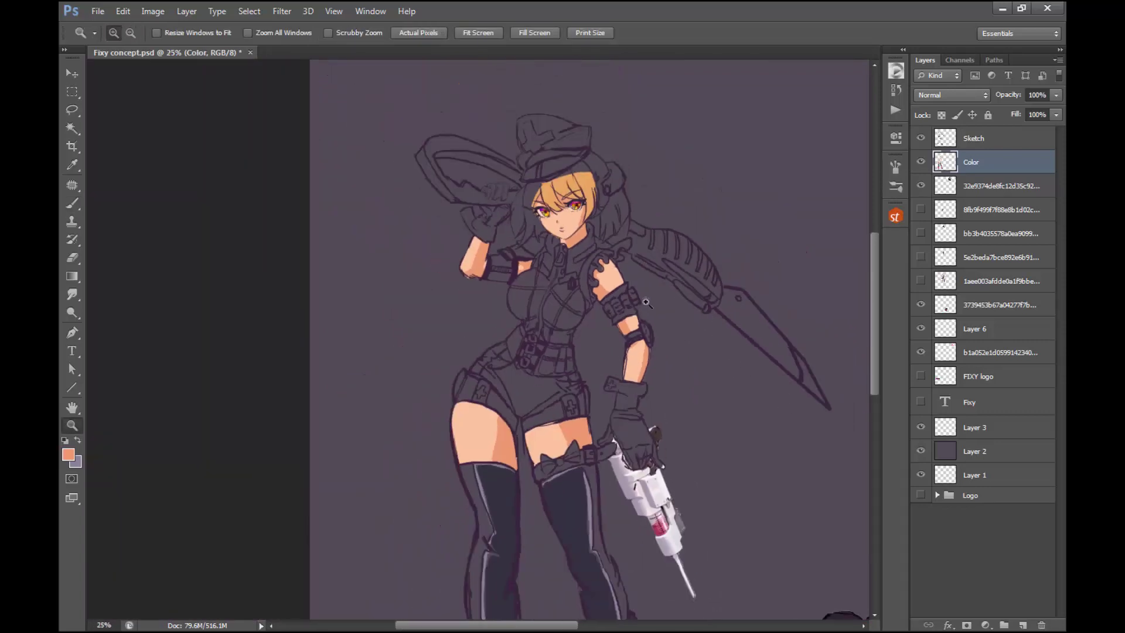
pyautogui.keyDown('alt'); pyautogui.scroll(3, 646, 302); pyautogui.keyUp('alt')
pyautogui.press('b')
pyautogui.keyDown('alt'); pyautogui.click(589, 352); pyautogui.keyUp('alt')
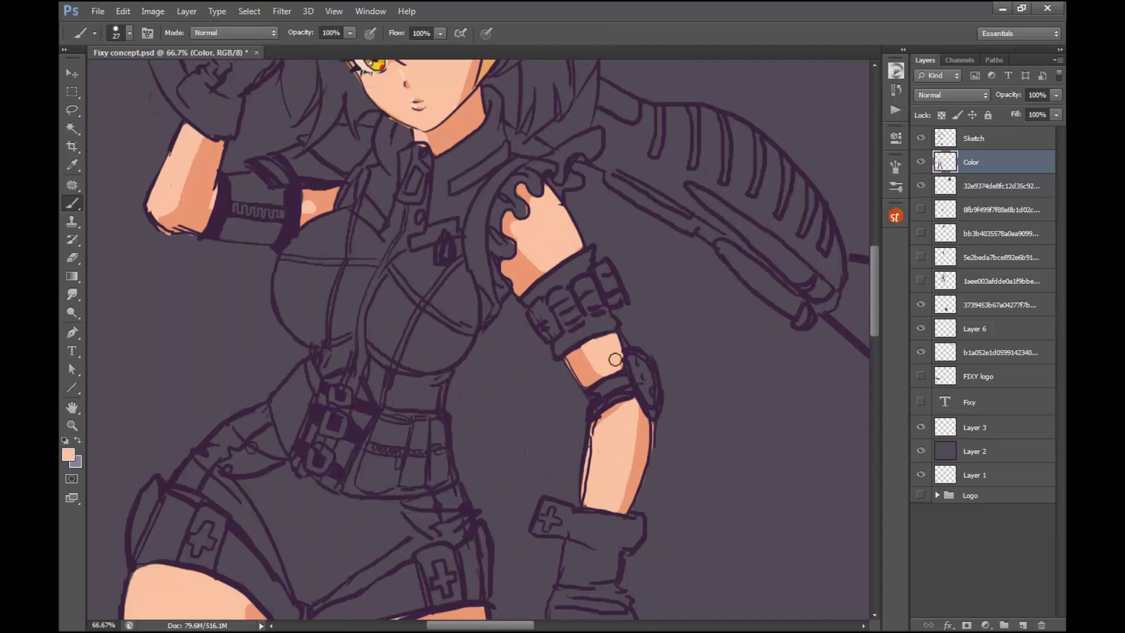
pyautogui.press('z')
pyautogui.keyDown('alt'); pyautogui.scroll(-3, 609, 237); pyautogui.keyUp('alt')
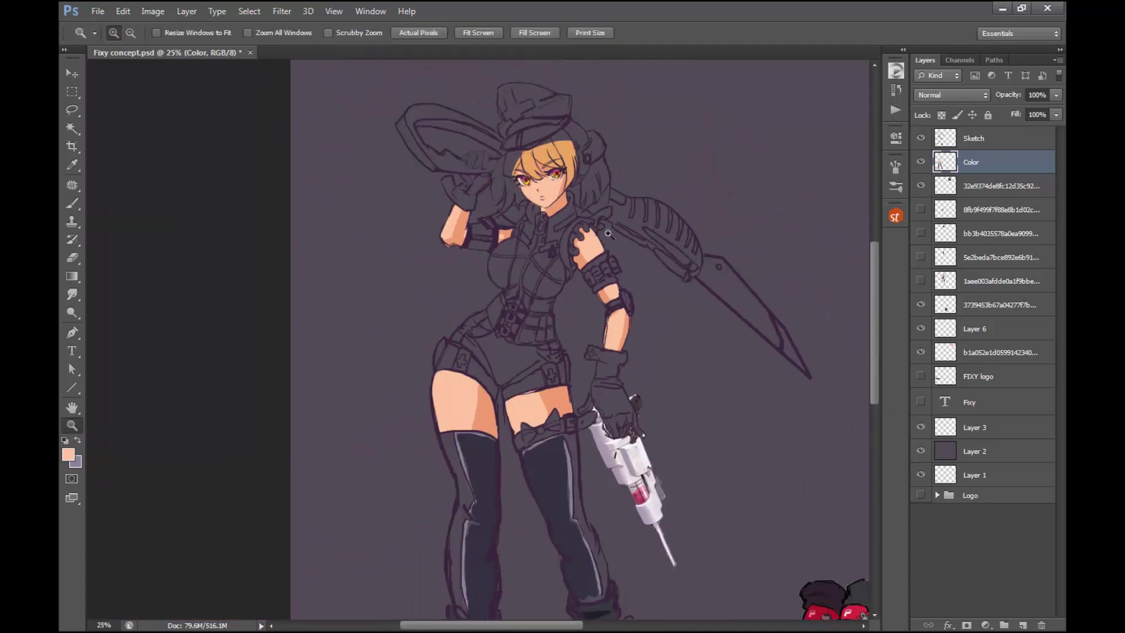
# Step: Paint a darker skin shadow on the shoulder beneath the torn sleeve edge using a 13 px brush
pyautogui.keyDown('alt'); pyautogui.scroll(4, 608, 233); pyautogui.keyUp('alt')
pyautogui.press('b')
pyautogui.keyDown('alt'); pyautogui.click(516, 226); pyautogui.keyUp('alt')
pyautogui.moveTo(530, 246)
pyautogui.mouseDown()
pyautogui.moveTo(525, 206)
pyautogui.moveTo(554, 238)
pyautogui.moveTo(521, 234)
pyautogui.mouseUp()
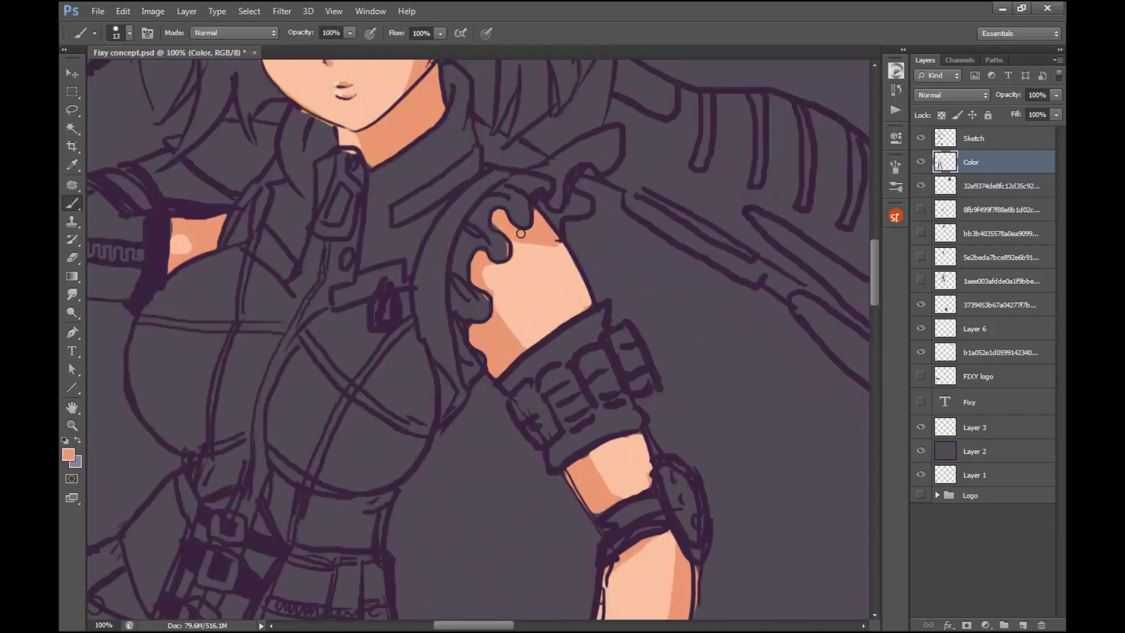
pyautogui.press('z')
pyautogui.keyDown('alt'); pyautogui.scroll(-4, 648, 246); pyautogui.keyUp('alt')
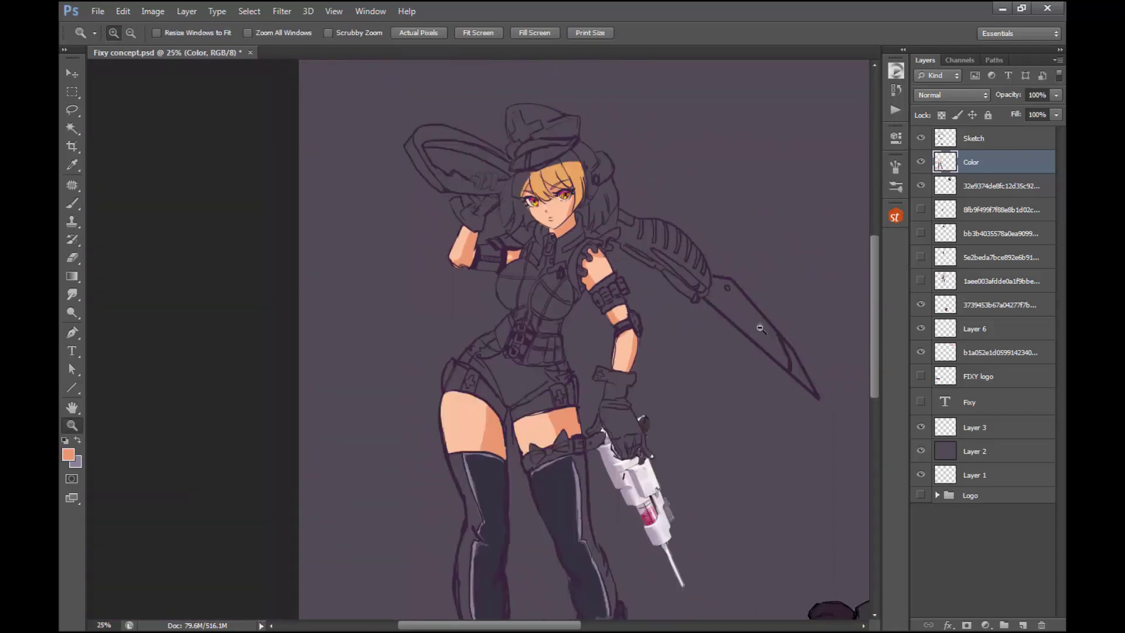
# Step: Sample the dark red of the character's boots as the foreground colour
pyautogui.press('b')
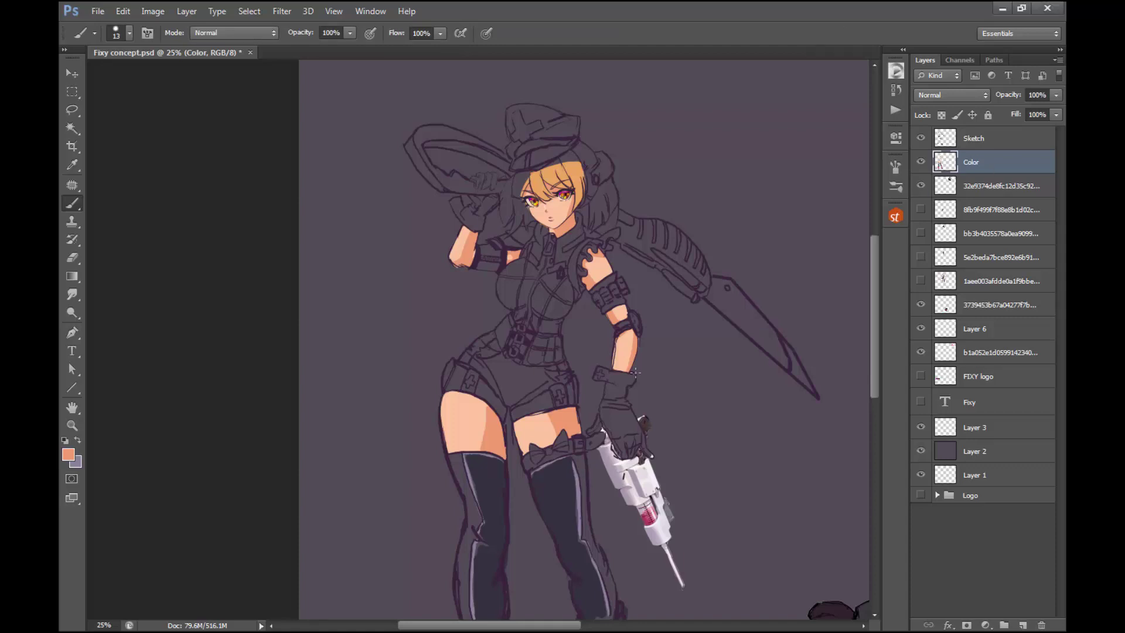
pyautogui.click(69, 455)
pyautogui.click(703, 116)
pyautogui.click(1017, 126)
pyautogui.moveTo(576, 368); pyautogui.dragTo(528, 228)
pyautogui.keyDown('alt'); pyautogui.click(580, 572); pyautogui.keyUp('alt')
pyautogui.moveTo(598, 234); pyautogui.dragTo(593, 316)
# Step: Fill the shorts with the dark red, enlarging the brush to 34 px for the inner area
pyautogui.keyDown('ctrl'); pyautogui.click(475, 336); pyautogui.keyUp('ctrl')
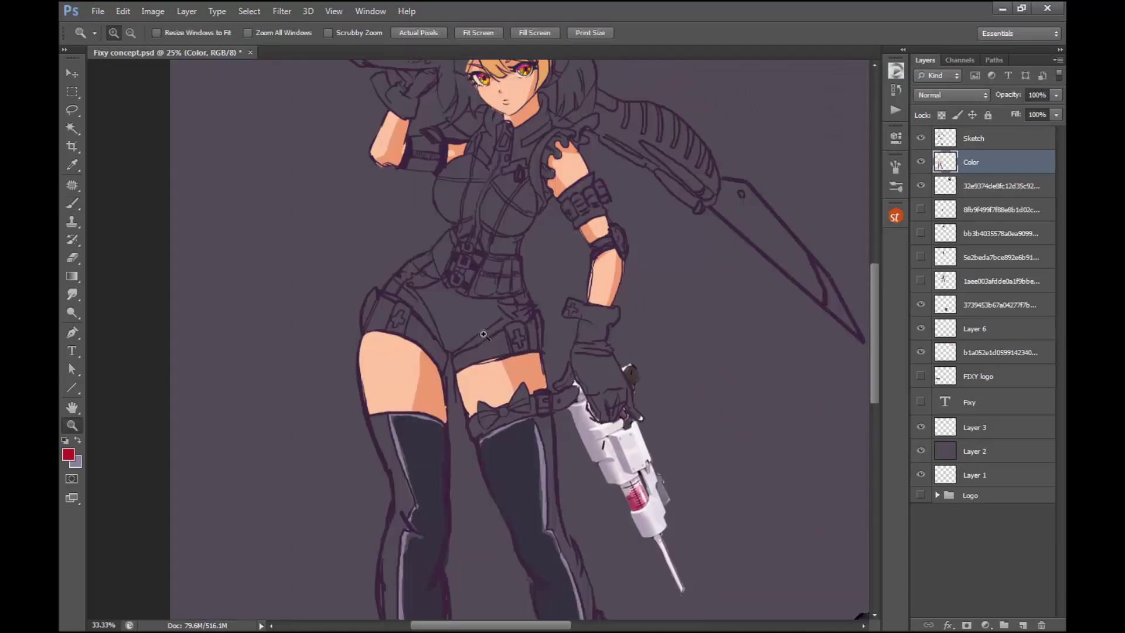
pyautogui.keyDown('ctrl'); pyautogui.click(474, 310); pyautogui.keyUp('ctrl')
pyautogui.keyDown('ctrl'); pyautogui.click(475, 310); pyautogui.keyUp('ctrl')
pyautogui.moveTo(414, 442); pyautogui.dragTo(342, 356)
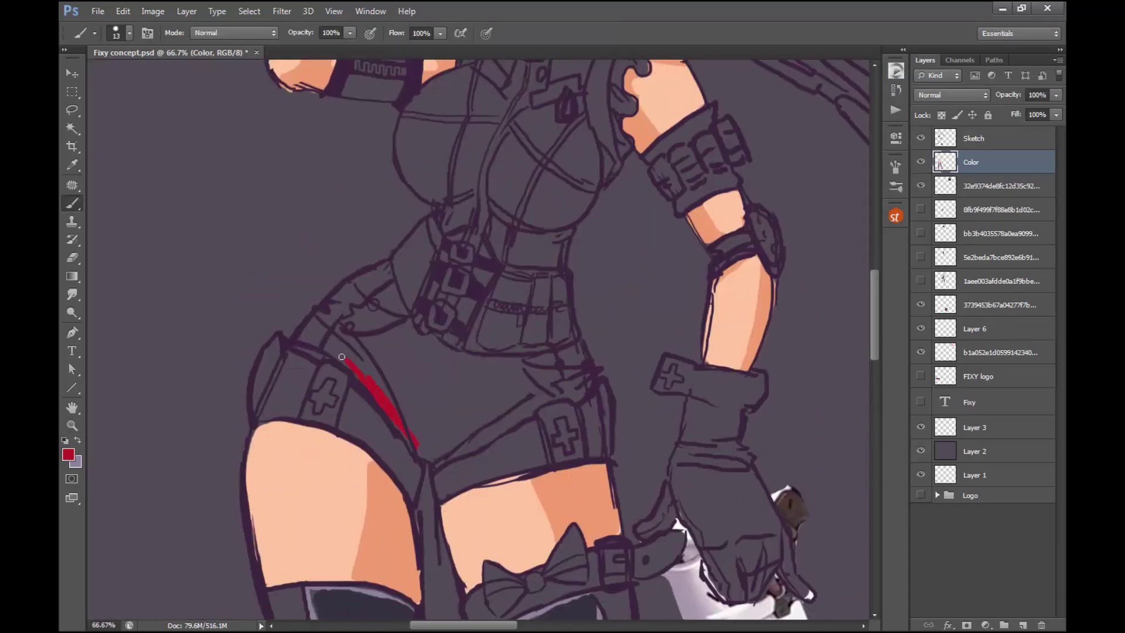
pyautogui.keyDown('alt'); pyautogui.moveTo(404, 335); pyautogui.dragTo(414, 336, button='right'); pyautogui.keyUp('alt')
pyautogui.moveTo(366, 369)
pyautogui.mouseDown()
pyautogui.moveTo(312, 333)
pyautogui.moveTo(356, 305)
pyautogui.moveTo(421, 379)
pyautogui.moveTo(414, 410)
pyautogui.moveTo(451, 353)
pyautogui.moveTo(515, 377)
pyautogui.moveTo(465, 430)
pyautogui.moveTo(516, 413)
pyautogui.moveTo(574, 351)
pyautogui.moveTo(490, 434)
pyautogui.moveTo(380, 294)
pyautogui.moveTo(457, 357)
pyautogui.moveTo(442, 409)
pyautogui.moveTo(321, 356)
pyautogui.mouseUp()
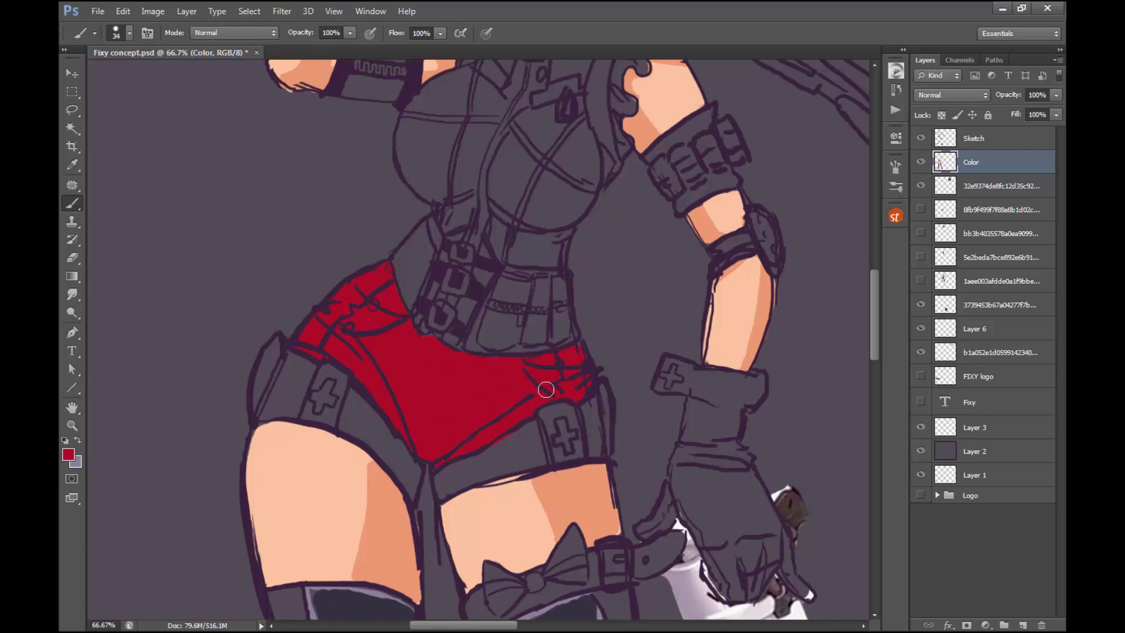
# Step: Swap the paint colours and fill the cuffs and tags of the shorts with greyish purple
pyautogui.press('x')
pyautogui.moveTo(375, 434)
pyautogui.mouseDown()
pyautogui.moveTo(317, 413)
pyautogui.moveTo(285, 359)
pyautogui.moveTo(345, 405)
pyautogui.moveTo(419, 490)
pyautogui.moveTo(547, 416)
pyautogui.moveTo(586, 442)
pyautogui.moveTo(445, 486)
pyautogui.moveTo(499, 450)
pyautogui.mouseUp()
pyautogui.moveTo(646, 239); pyautogui.dragTo(648, 326)
# Step: Set the foreground colour to a light grey and paint the lit areas of the shorts cuff on the raised-arm side
pyautogui.click(68, 454)
pyautogui.click(892, 120)
pyautogui.moveTo(894, 126); pyautogui.dragTo(893, 130)
pyautogui.moveTo(761, 290); pyautogui.dragTo(695, 293)
pyautogui.moveTo(892, 149); pyautogui.dragTo(892, 142)
pyautogui.click(1025, 106)
pyautogui.keyDown('alt'); pyautogui.moveTo(317, 343); pyautogui.dragTo(320, 346, button='right'); pyautogui.keyUp('alt')
pyautogui.moveTo(322, 358)
pyautogui.mouseDown()
pyautogui.moveTo(304, 327)
pyautogui.moveTo(324, 338)
pyautogui.moveTo(333, 328)
pyautogui.mouseUp()
pyautogui.moveTo(366, 371); pyautogui.dragTo(405, 396)
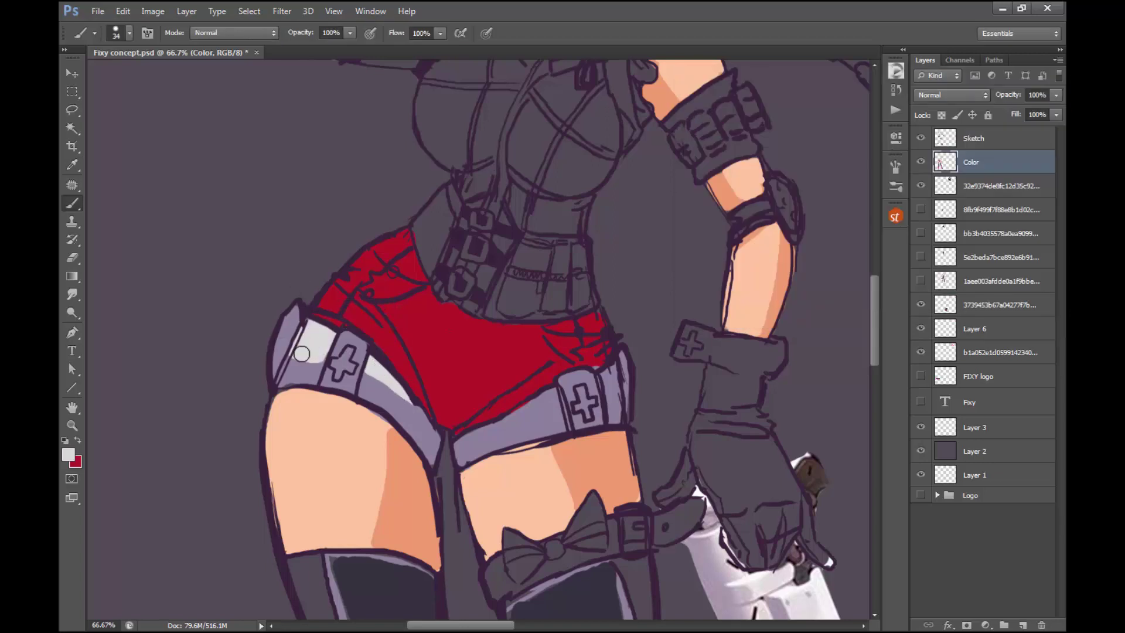
pyautogui.moveTo(301, 354)
pyautogui.mouseDown()
pyautogui.moveTo(284, 384)
pyautogui.moveTo(294, 369)
pyautogui.mouseUp()
# Step: Paint light grey lit areas on the shorts cuff nearest the lowered hand and on both cross tags
pyautogui.moveTo(549, 396)
pyautogui.mouseDown()
pyautogui.moveTo(558, 435)
pyautogui.moveTo(538, 433)
pyautogui.moveTo(542, 422)
pyautogui.mouseUp()
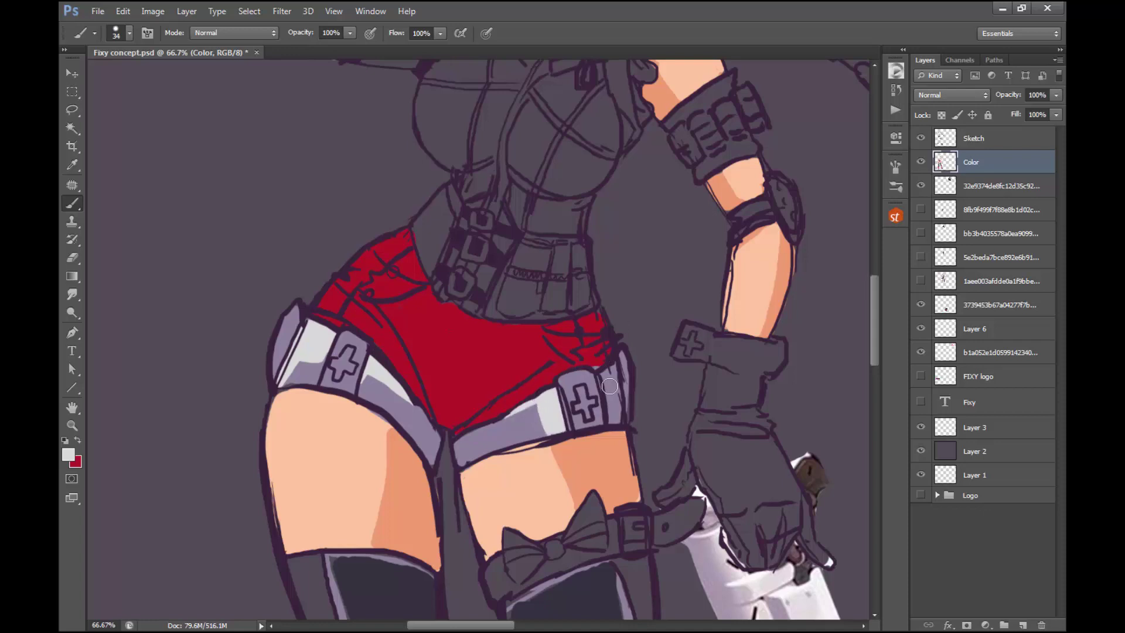
pyautogui.moveTo(610, 385)
pyautogui.mouseDown()
pyautogui.moveTo(618, 366)
pyautogui.moveTo(621, 395)
pyautogui.mouseUp()
pyautogui.moveTo(588, 379)
pyautogui.mouseDown()
pyautogui.moveTo(568, 397)
pyautogui.moveTo(581, 420)
pyautogui.moveTo(594, 415)
pyautogui.mouseUp()
pyautogui.moveTo(334, 344)
pyautogui.mouseDown()
pyautogui.moveTo(361, 370)
pyautogui.moveTo(326, 373)
pyautogui.mouseUp()
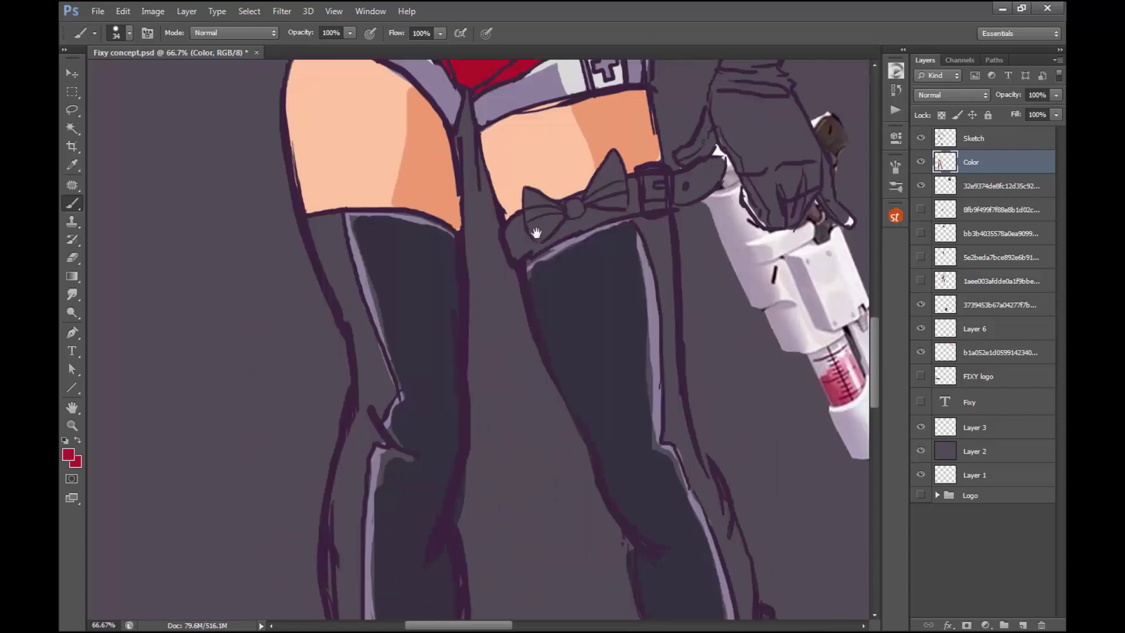
# Step: Sample the brighter red from the boots and paint the lit areas of the shorts, then check the whole figure
pyautogui.moveTo(535, 231); pyautogui.dragTo(533, 179)
pyautogui.moveTo(467, 585); pyautogui.dragTo(465, 461)
pyautogui.moveTo(539, 87); pyautogui.dragTo(522, 306)
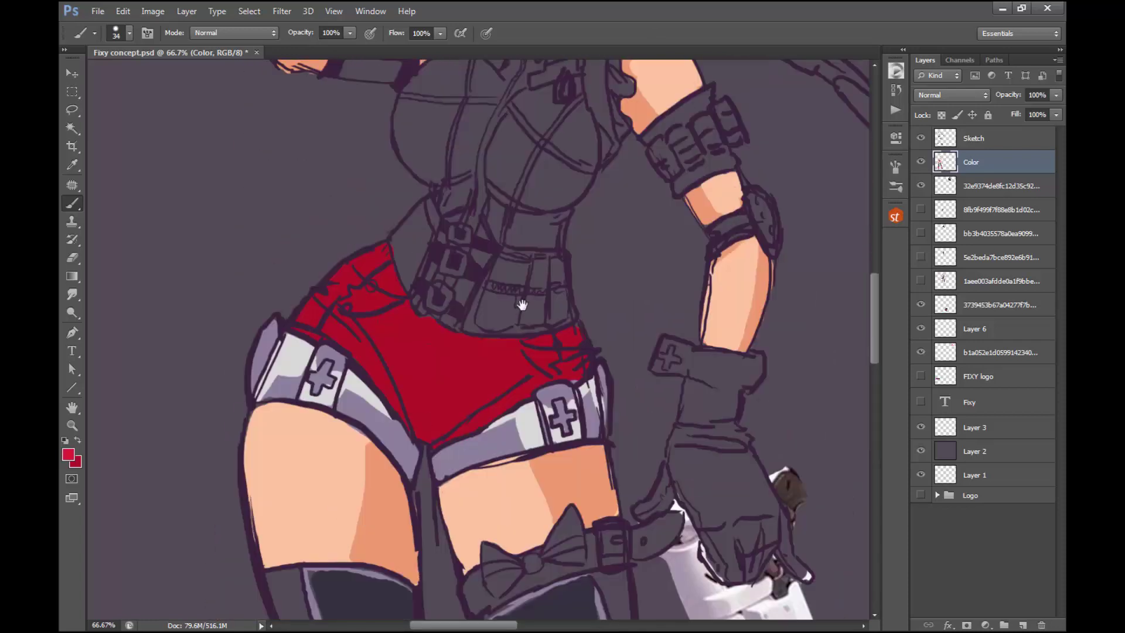
pyautogui.moveTo(431, 431)
pyautogui.mouseDown()
pyautogui.moveTo(422, 319)
pyautogui.moveTo(419, 423)
pyautogui.mouseUp()
pyautogui.moveTo(370, 288)
pyautogui.mouseDown()
pyautogui.moveTo(392, 267)
pyautogui.moveTo(382, 251)
pyautogui.moveTo(341, 306)
pyautogui.moveTo(380, 386)
pyautogui.mouseUp()
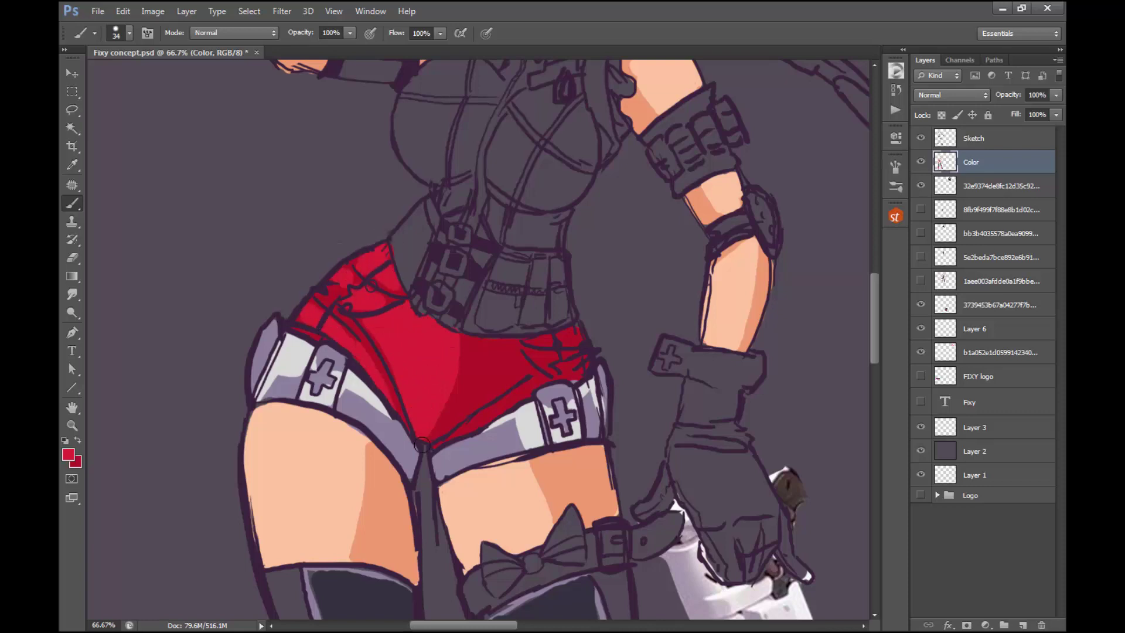
pyautogui.press('z')
pyautogui.hotkey('ctrl', '0')
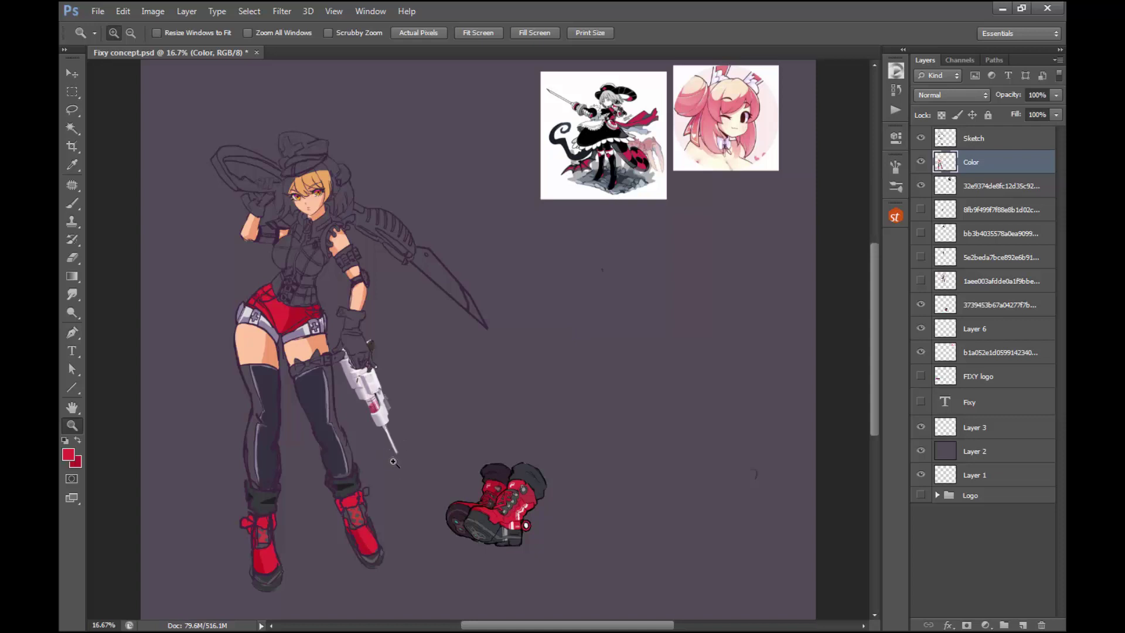
# Step: Paint the crosses on both shorts tags with the bright red sampled from the shorts
pyautogui.press('b')
pyautogui.press('z')
pyautogui.click(252, 296)
pyautogui.moveTo(252, 296); pyautogui.dragTo(289, 315)
pyautogui.press('b')
pyautogui.keyDown('alt'); pyautogui.click(480, 444); pyautogui.keyUp('alt')
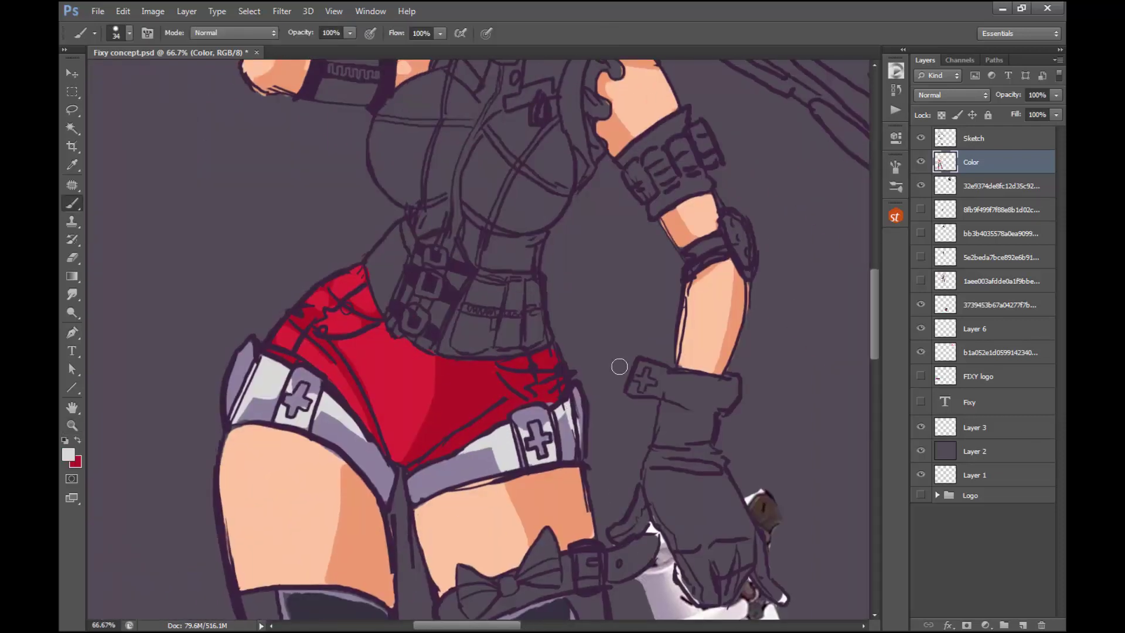
pyautogui.keyDown('alt'); pyautogui.click(377, 346); pyautogui.keyUp('alt')
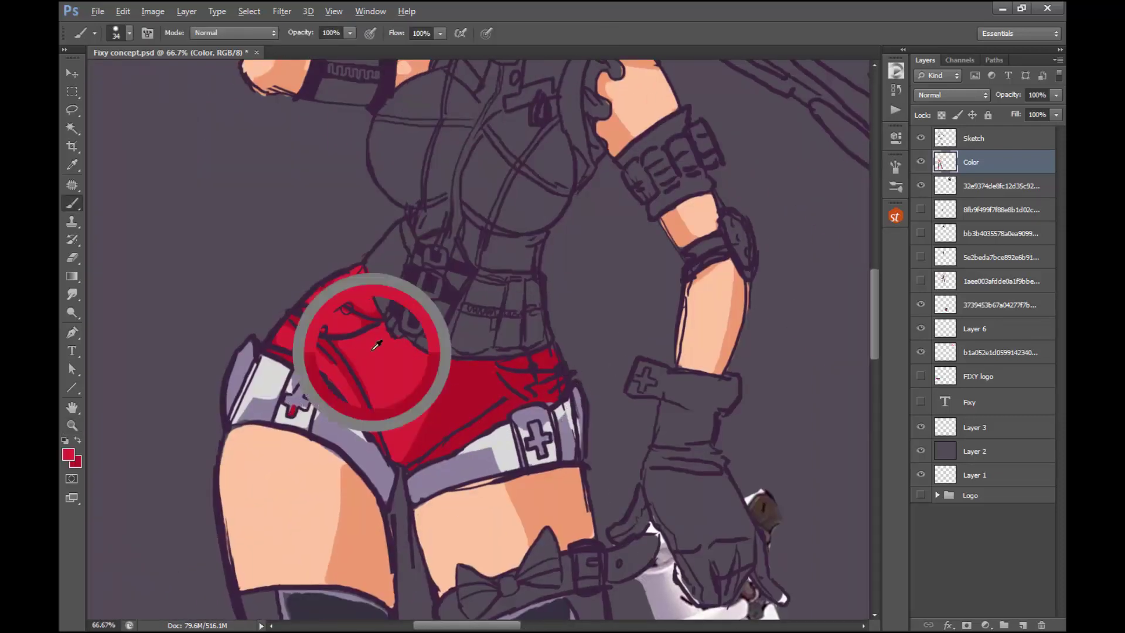
pyautogui.moveTo(287, 401)
pyautogui.mouseDown()
pyautogui.moveTo(305, 388)
pyautogui.moveTo(296, 408)
pyautogui.mouseUp()
pyautogui.moveTo(535, 428); pyautogui.dragTo(549, 436)
# Step: Touch up the cross tags with sampled dark red and light grey using a 16 px brush
pyautogui.keyDown('alt'); pyautogui.click(366, 390); pyautogui.keyUp('alt')
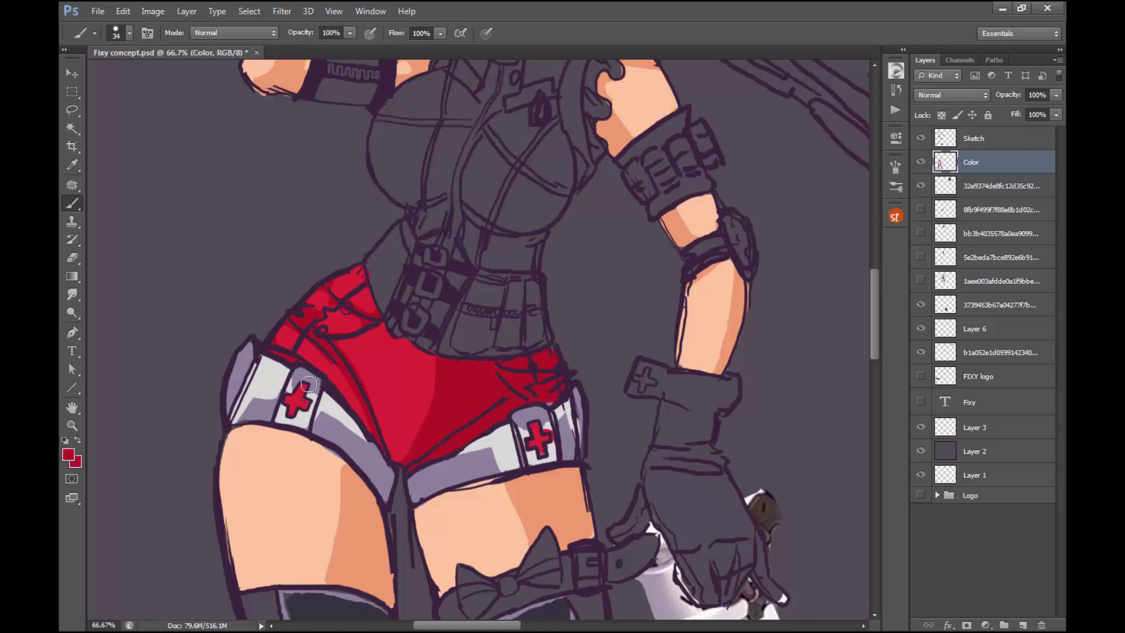
pyautogui.keyDown('alt'); pyautogui.moveTo(309, 384); pyautogui.dragTo(303, 393, button='right'); pyautogui.keyUp('alt')
pyautogui.keyDown('alt'); pyautogui.click(548, 424); pyautogui.keyUp('alt')
# Step: Fill the sleeveless top, including its collar, with the bright red sampled from the shorts, using a larger brush
pyautogui.moveTo(566, 345); pyautogui.dragTo(561, 443)
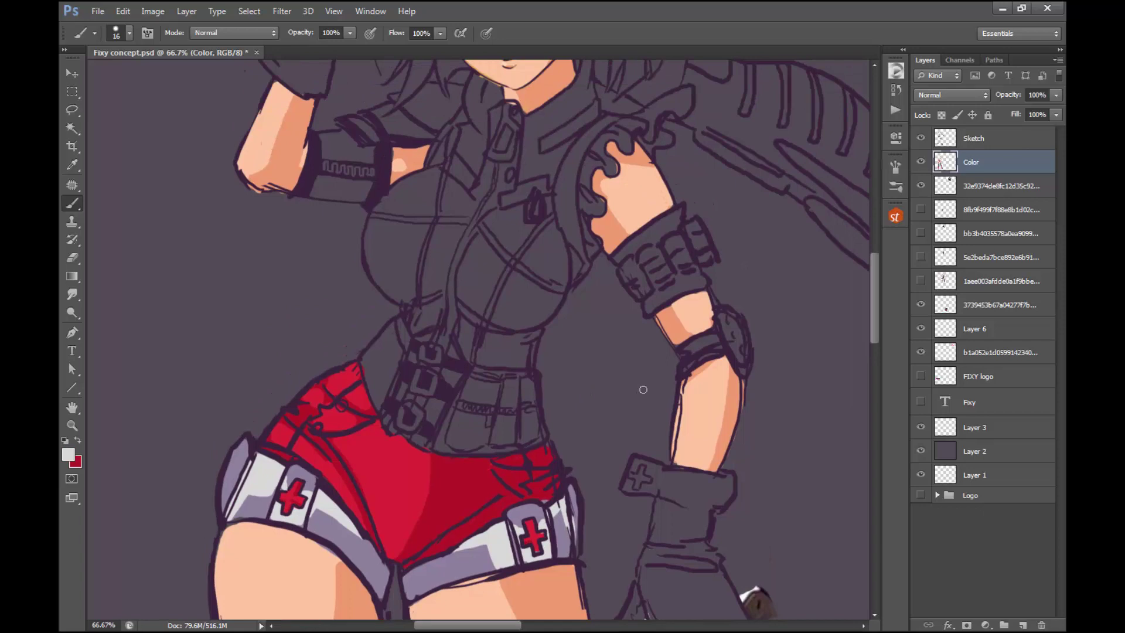
pyautogui.keyDown('alt'); pyautogui.click(537, 448); pyautogui.keyUp('alt')
pyautogui.keyDown('alt'); pyautogui.moveTo(496, 301); pyautogui.dragTo(517, 301, button='right'); pyautogui.keyUp('alt')
pyautogui.moveTo(494, 302); pyautogui.dragTo(547, 234)
pyautogui.moveTo(531, 194); pyautogui.dragTo(532, 298)
pyautogui.moveTo(533, 297); pyautogui.dragTo(556, 217)
pyautogui.keyDown('alt'); pyautogui.moveTo(571, 221); pyautogui.dragTo(559, 221, button='right'); pyautogui.keyUp('alt')
pyautogui.moveTo(571, 211)
pyautogui.mouseDown()
pyautogui.moveTo(580, 185)
pyautogui.moveTo(581, 251)
pyautogui.moveTo(612, 225)
pyautogui.moveTo(538, 242)
pyautogui.moveTo(479, 201)
pyautogui.moveTo(435, 288)
pyautogui.moveTo(538, 355)
pyautogui.moveTo(581, 367)
pyautogui.moveTo(650, 300)
pyautogui.mouseUp()
pyautogui.moveTo(492, 221)
pyautogui.mouseDown()
pyautogui.moveTo(473, 292)
pyautogui.moveTo(490, 361)
pyautogui.moveTo(594, 289)
pyautogui.moveTo(604, 362)
pyautogui.moveTo(489, 369)
pyautogui.moveTo(536, 396)
pyautogui.moveTo(629, 266)
pyautogui.mouseUp()
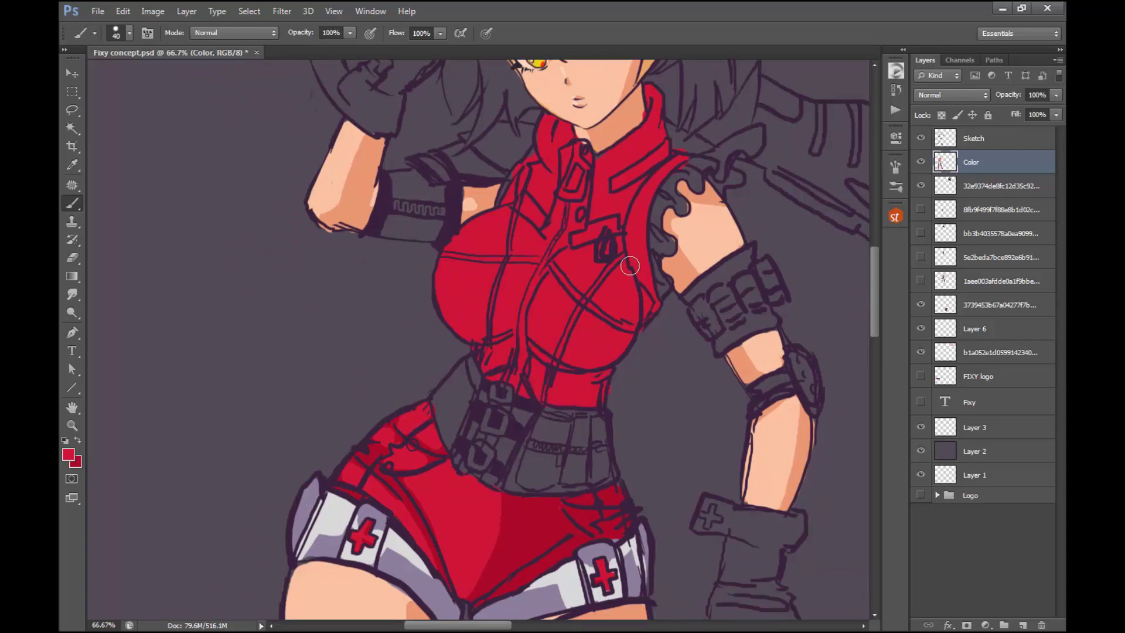
# Step: Sample the dark red from the shorts and shade the lower chest of the sleeveless top with a 16 px brush
pyautogui.moveTo(600, 161); pyautogui.dragTo(624, 80)
pyautogui.keyDown('alt'); pyautogui.click(554, 441); pyautogui.keyUp('alt')
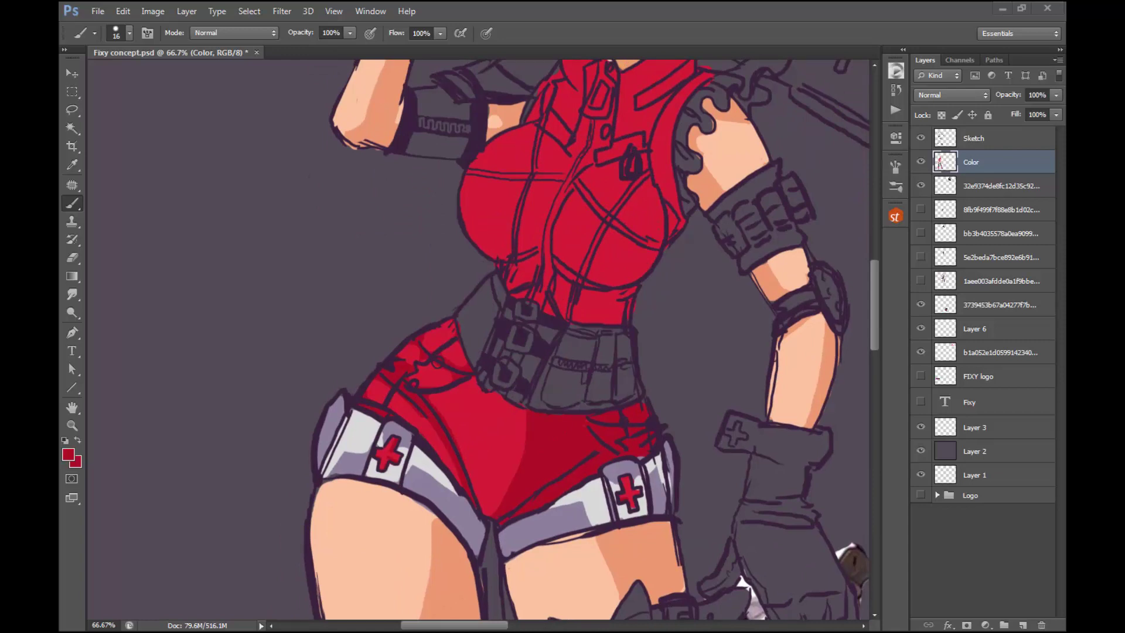
pyautogui.click(791, 84)
pyautogui.scroll(3, 692, 287)
pyautogui.scroll(-3, 631, 304)
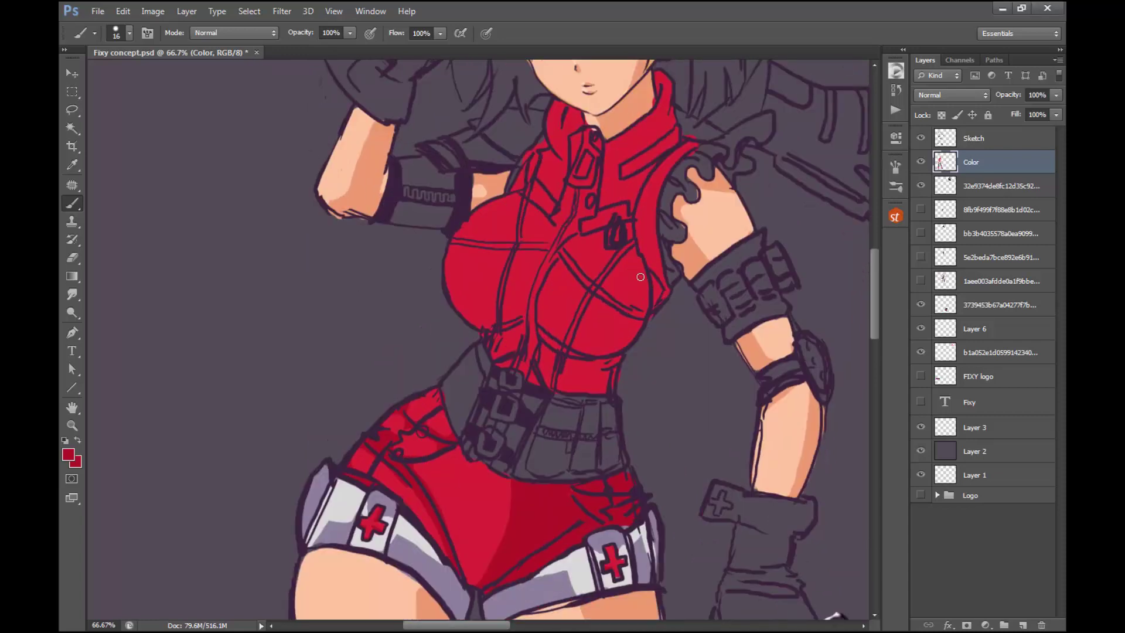
pyautogui.moveTo(606, 286)
pyautogui.mouseDown()
pyautogui.moveTo(642, 309)
pyautogui.moveTo(631, 253)
pyautogui.mouseUp()
pyautogui.moveTo(564, 246); pyautogui.dragTo(596, 273)
pyautogui.moveTo(596, 273)
pyautogui.mouseDown()
pyautogui.moveTo(614, 252)
pyautogui.moveTo(559, 259)
pyautogui.mouseUp()
pyautogui.moveTo(583, 291)
pyautogui.mouseDown()
pyautogui.moveTo(564, 338)
pyautogui.moveTo(574, 343)
pyautogui.mouseUp()
pyautogui.moveTo(644, 322)
pyautogui.mouseDown()
pyautogui.moveTo(604, 303)
pyautogui.moveTo(591, 319)
pyautogui.moveTo(620, 338)
pyautogui.moveTo(624, 275)
pyautogui.moveTo(641, 305)
pyautogui.moveTo(545, 299)
pyautogui.moveTo(536, 273)
pyautogui.moveTo(509, 315)
pyautogui.moveTo(514, 282)
pyautogui.moveTo(466, 316)
pyautogui.moveTo(478, 269)
pyautogui.mouseUp()
pyautogui.hotkey('ctrl', 'z')
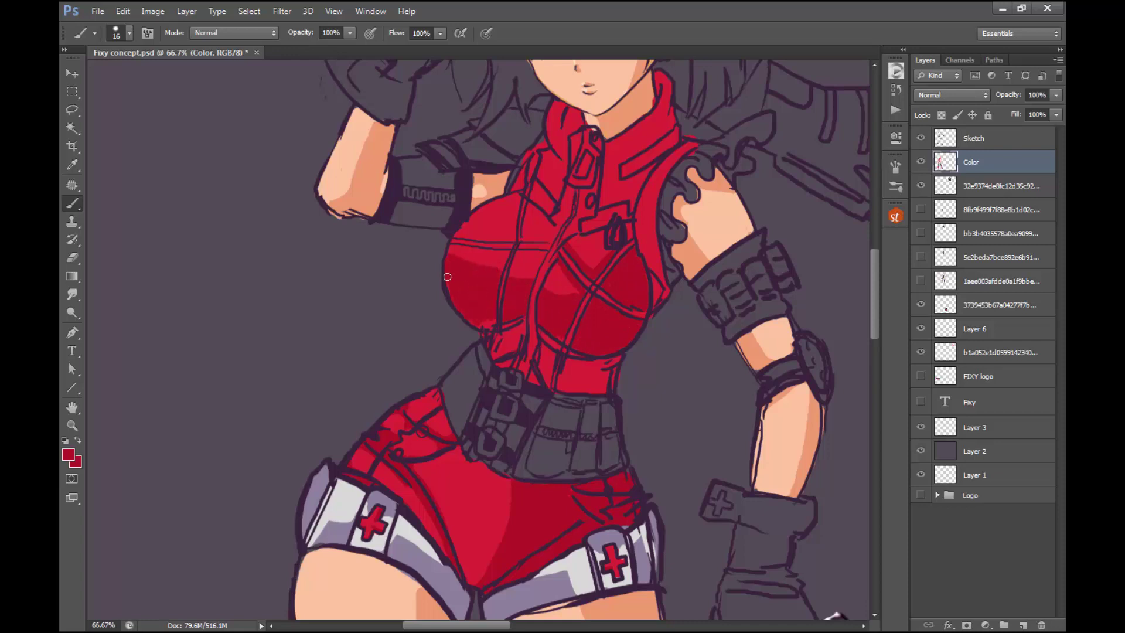
# Step: Paint dark red shading on the top's upper front, collar and waist section above the belt
pyautogui.moveTo(526, 212)
pyautogui.mouseDown()
pyautogui.moveTo(557, 238)
pyautogui.moveTo(554, 159)
pyautogui.moveTo(566, 167)
pyautogui.mouseUp()
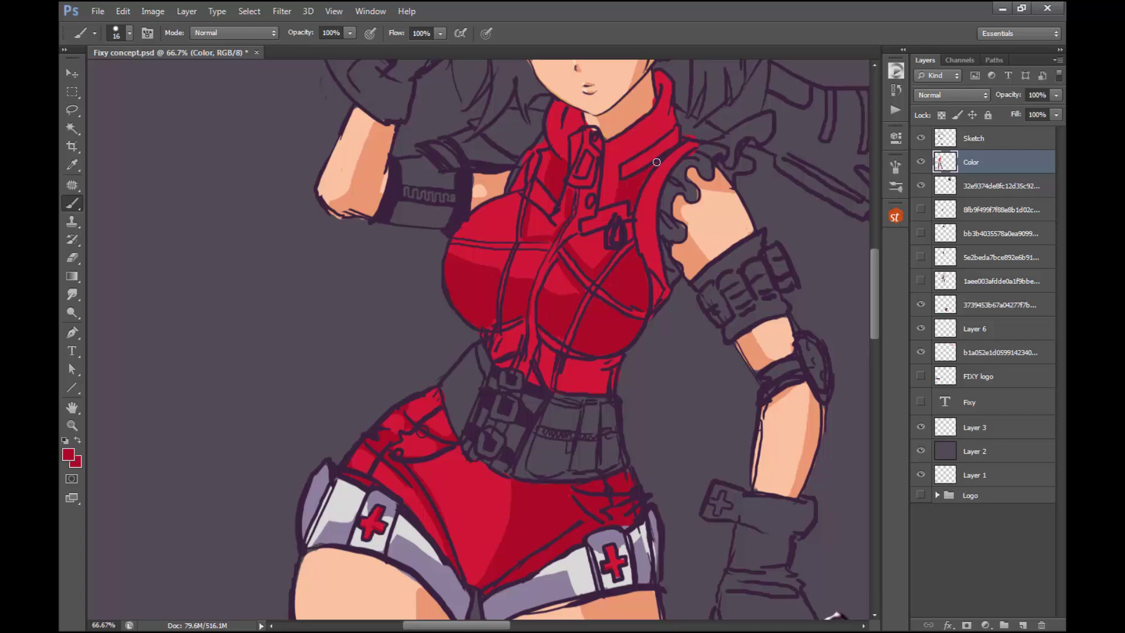
pyautogui.scroll(3, 649, 198)
pyautogui.moveTo(547, 218); pyautogui.dragTo(557, 195)
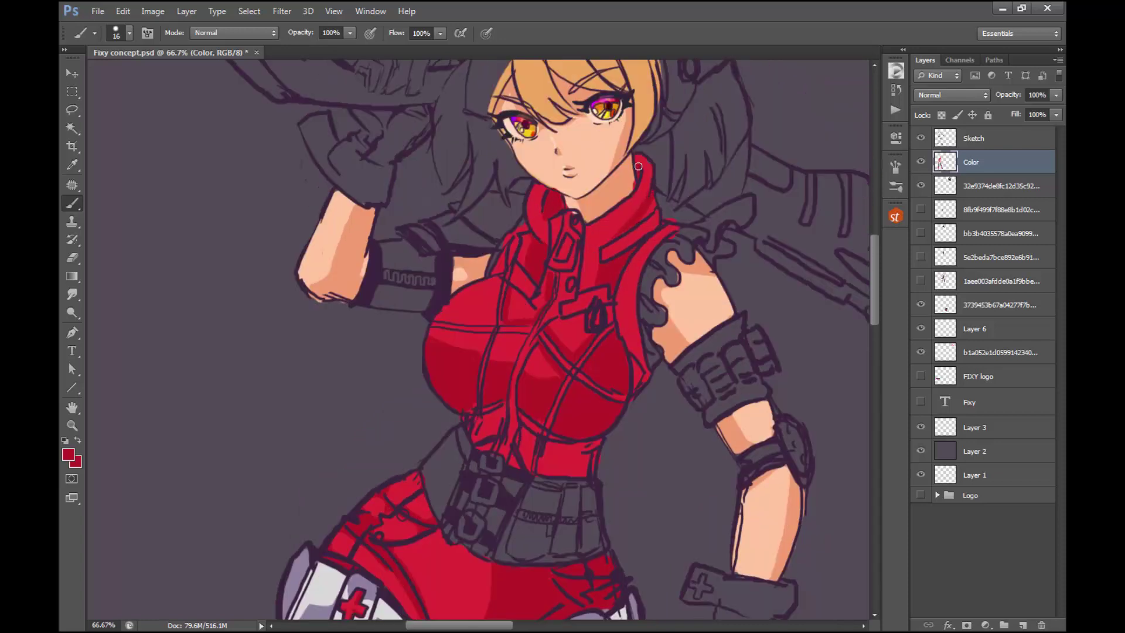
pyautogui.scroll(-3, 485, 347)
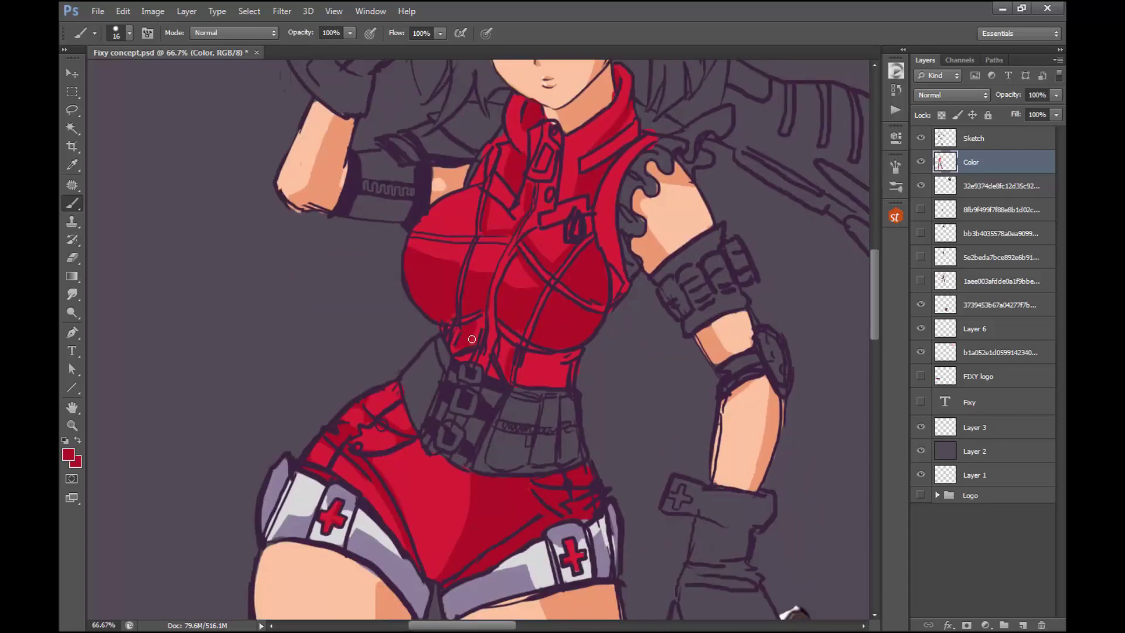
pyautogui.moveTo(531, 357)
pyautogui.mouseDown()
pyautogui.moveTo(550, 375)
pyautogui.moveTo(566, 369)
pyautogui.mouseUp()
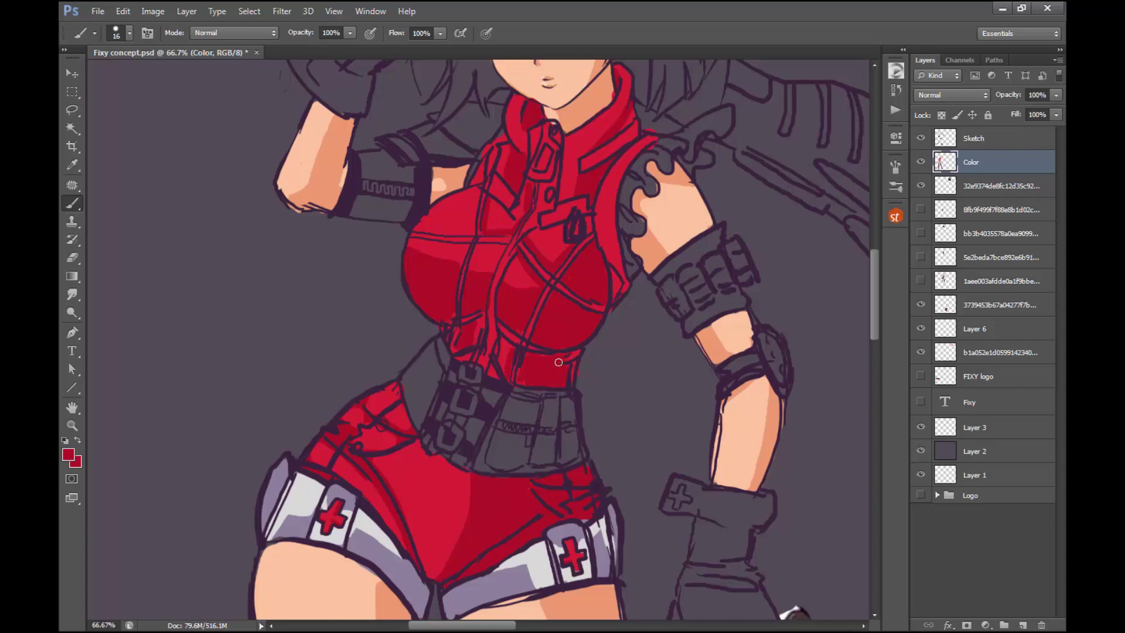
# Step: Shade the strip of the top along the armhole and the opposite shoulder area with the dark red
pyautogui.scroll(2, 586, 281)
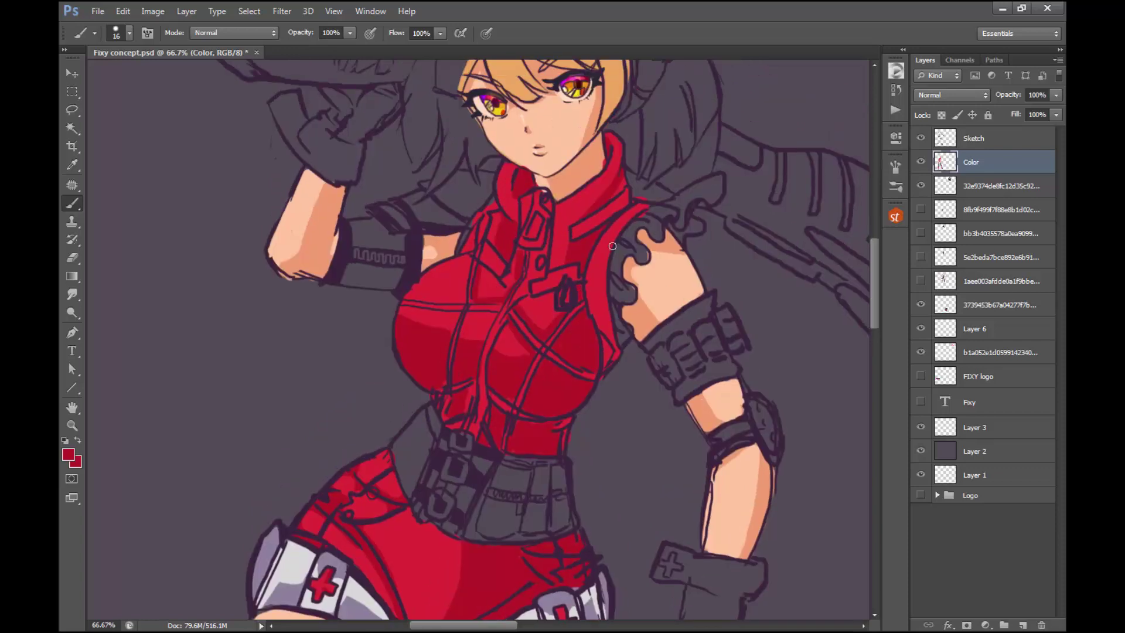
pyautogui.moveTo(610, 264); pyautogui.dragTo(594, 311)
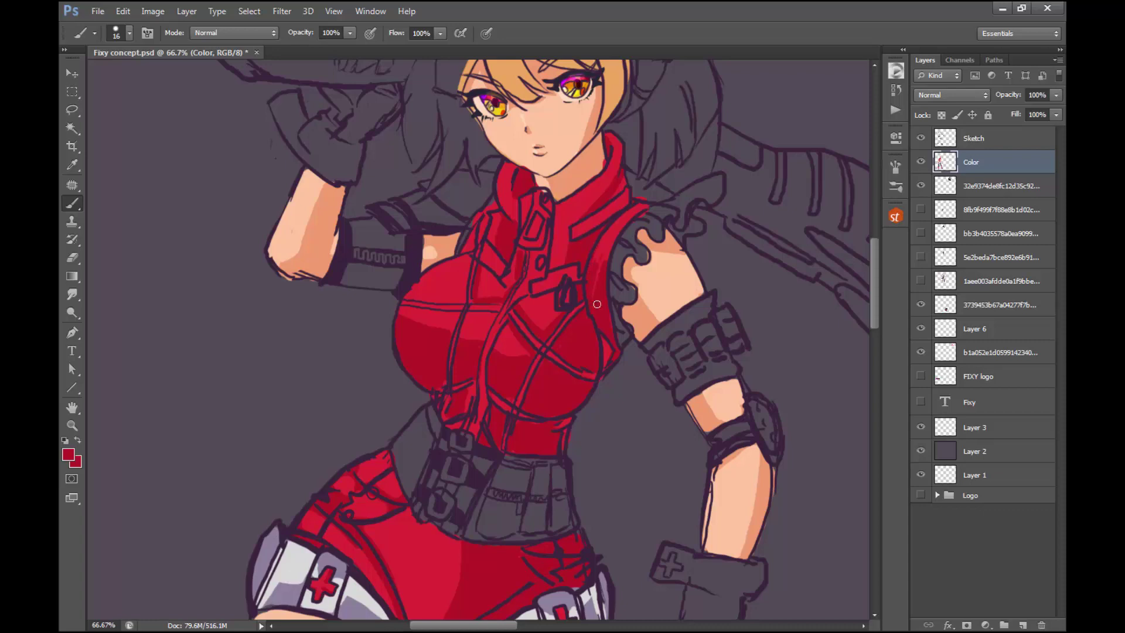
pyautogui.moveTo(610, 236); pyautogui.dragTo(595, 265)
pyautogui.moveTo(624, 221); pyautogui.dragTo(605, 250)
pyautogui.moveTo(740, 223); pyautogui.dragTo(777, 296)
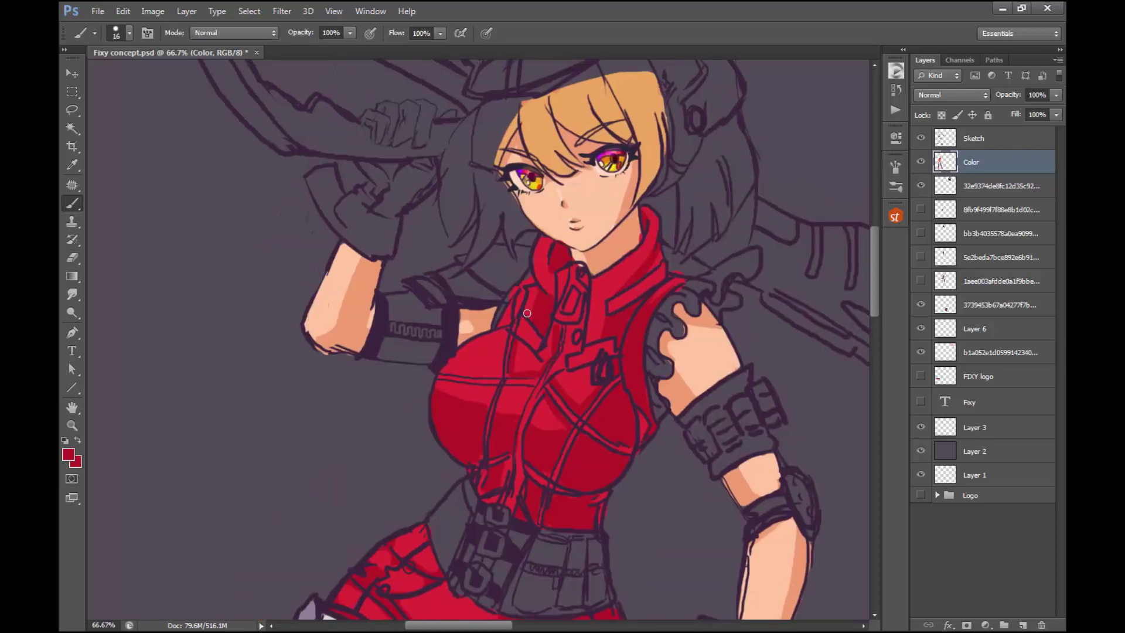
pyautogui.moveTo(527, 291); pyautogui.dragTo(534, 312)
# Step: Touch up the edge of the collar with a red sampled from it, and resample colour from the figure
pyautogui.keyDown('alt'); pyautogui.click(640, 233); pyautogui.keyUp('alt')
pyautogui.moveTo(640, 237); pyautogui.dragTo(646, 223)
pyautogui.press('h')
pyautogui.moveTo(639, 348)
pyautogui.mouseDown()
pyautogui.moveTo(660, 266)
pyautogui.moveTo(508, 347)
pyautogui.moveTo(587, 227)
pyautogui.mouseUp()
pyautogui.press('b')
pyautogui.keyDown('alt'); pyautogui.click(553, 469); pyautogui.keyUp('alt')
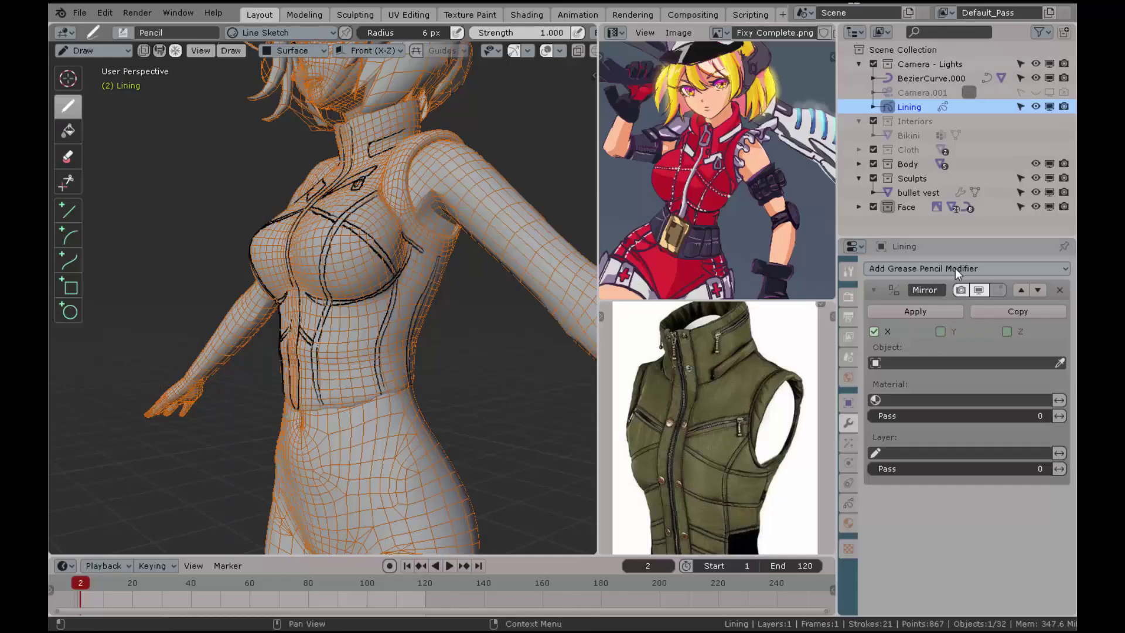
# Step: In Blender, review the Lining object's Mirror modifier, grease pencil layer list and drawing plane options
pyautogui.click(955, 269)
pyautogui.click(832, 333)
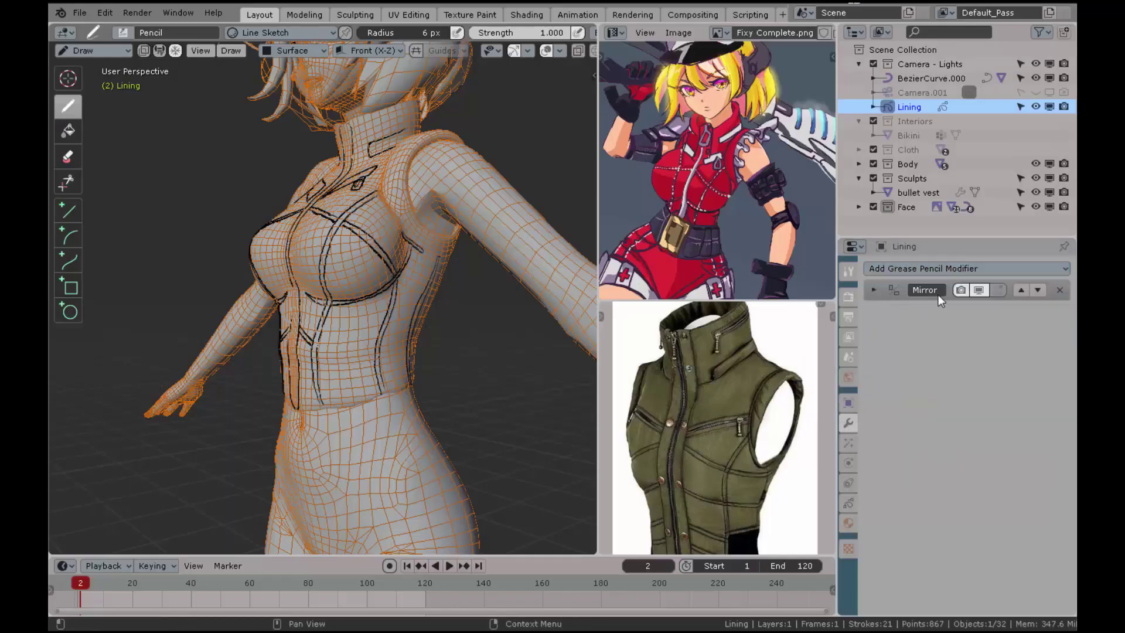
pyautogui.click(848, 503)
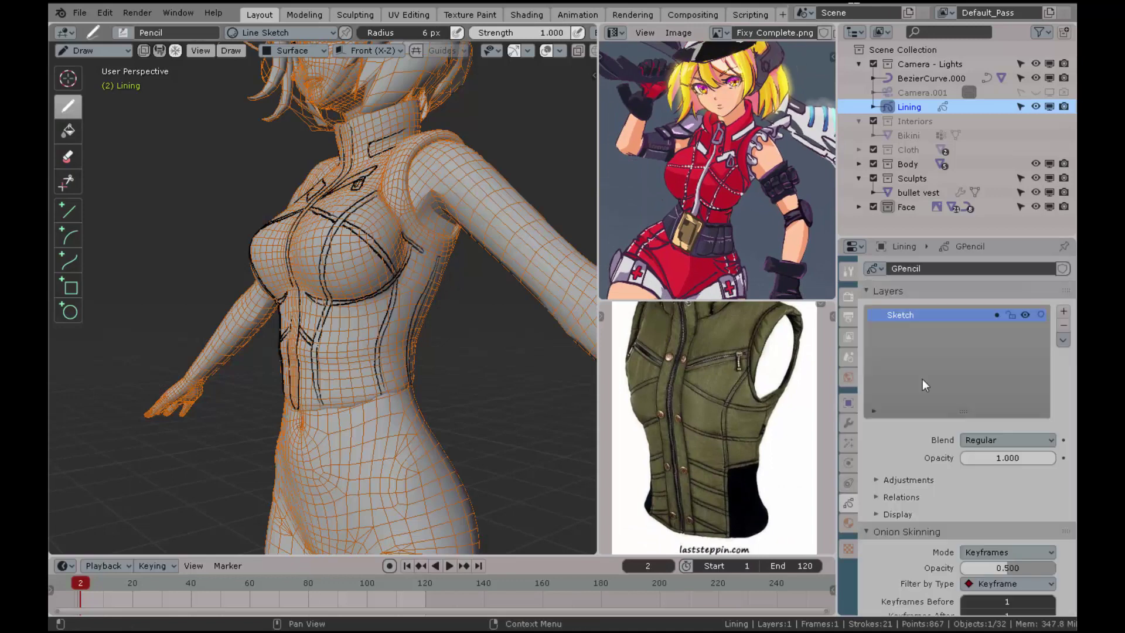
pyautogui.click(293, 51)
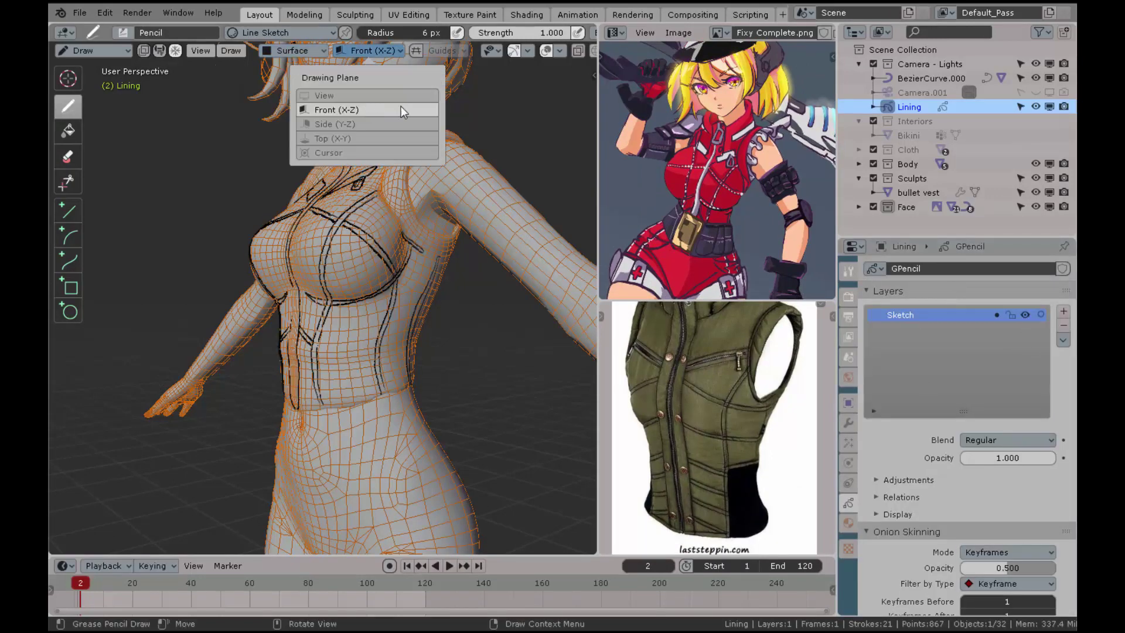
# Step: Draw horizontal seam lines across the vest's side, one at mid-waist and one along the hem
pyautogui.moveTo(411, 363); pyautogui.dragTo(522, 421, button='middle')
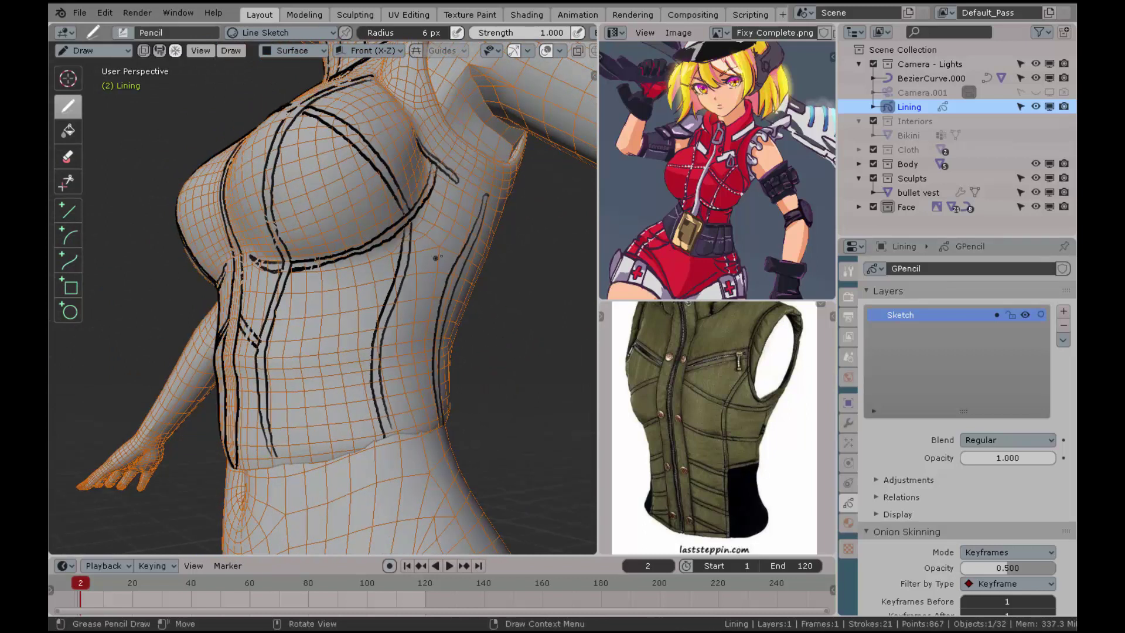
pyautogui.moveTo(390, 320); pyautogui.dragTo(387, 320)
pyautogui.moveTo(410, 398); pyautogui.dragTo(380, 389, button='middle')
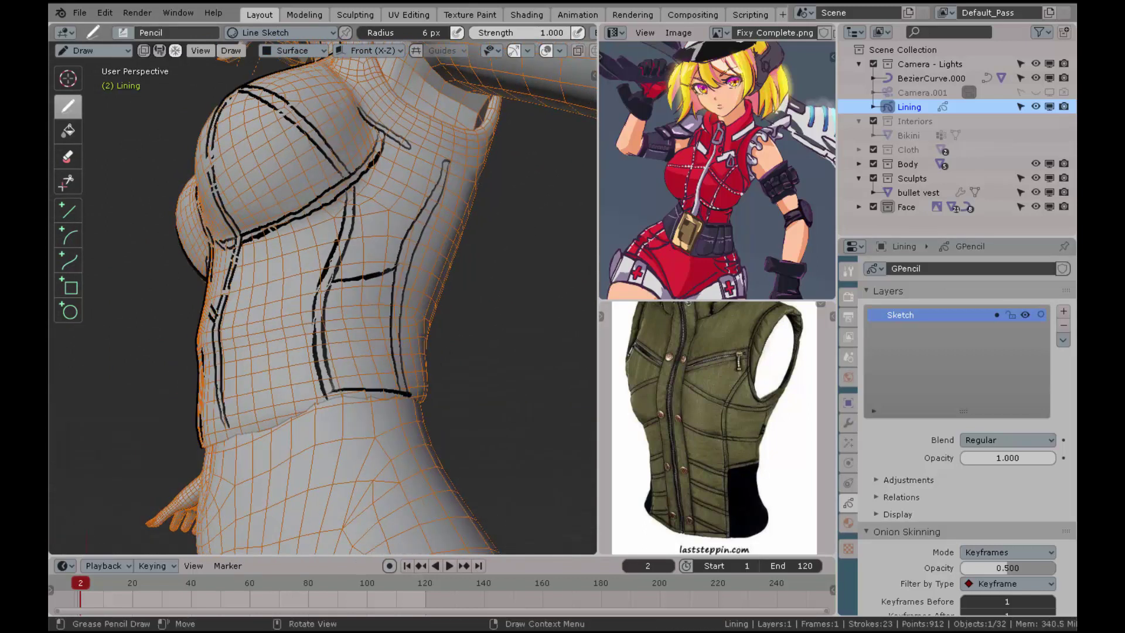
pyautogui.moveTo(333, 391); pyautogui.dragTo(322, 393)
pyautogui.moveTo(494, 326); pyautogui.dragTo(484, 341, button='middle')
# Step: Add a second material slot to the Lining object and assign the Fill material to it
pyautogui.click(1062, 311)
pyautogui.hotkey('ctrl', 'z')
pyautogui.click(848, 523)
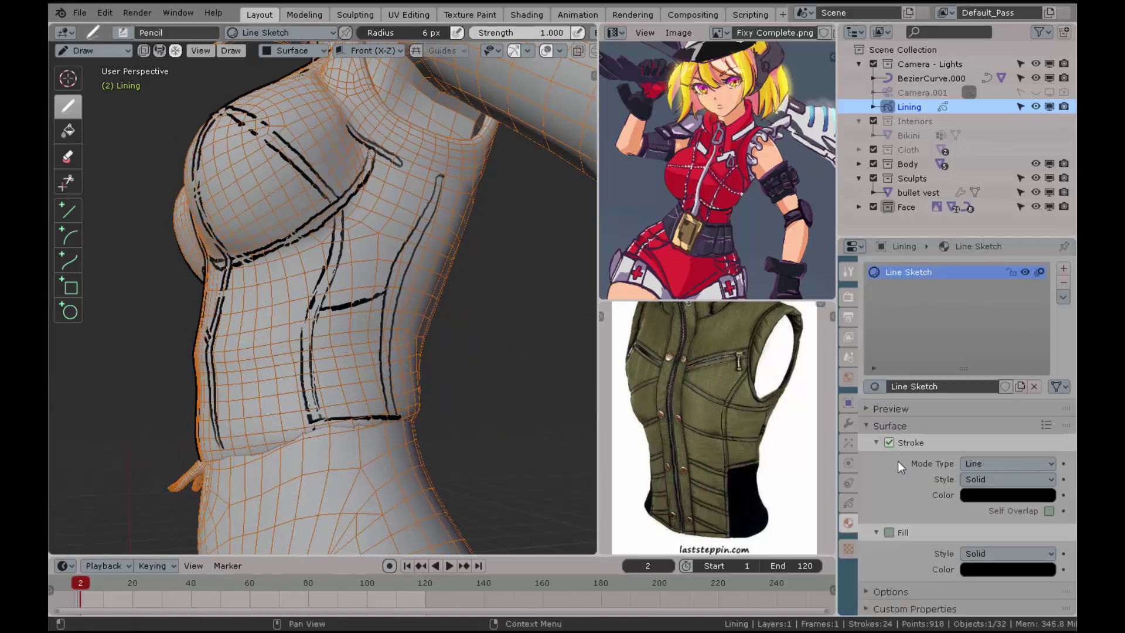
pyautogui.click(1062, 269)
pyautogui.click(952, 386)
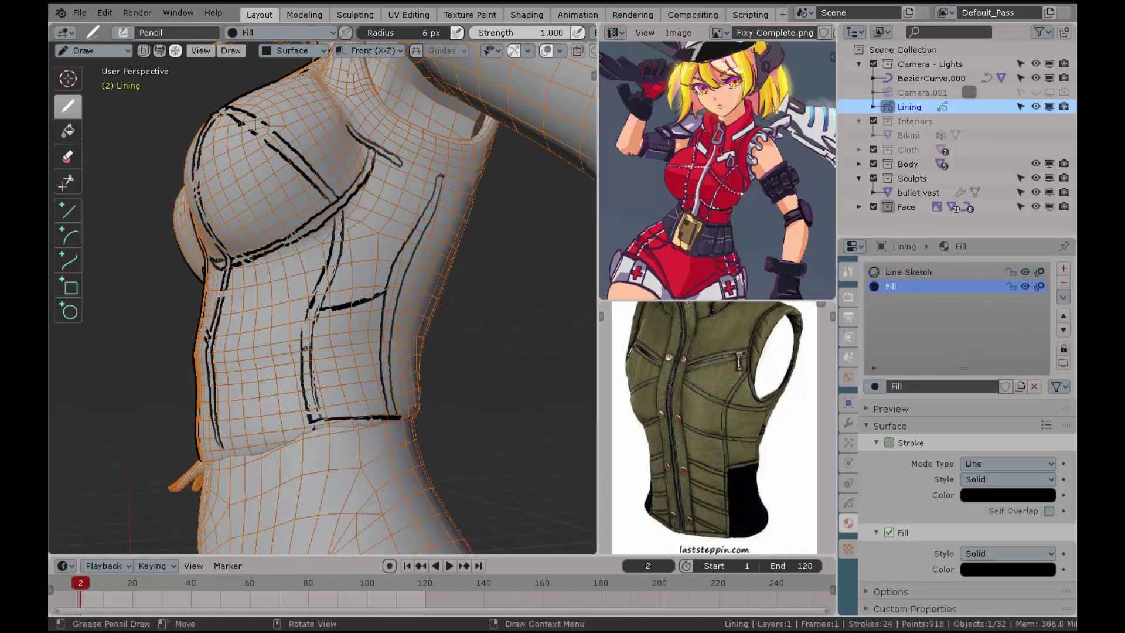
# Step: Use the Fill tool with the Fill material on the enclosed panel at the vest's lower side
pyautogui.click(68, 131)
pyautogui.click(245, 32)
pyautogui.click(377, 334)
pyautogui.hotkey('ctrl', 'z')
pyautogui.moveTo(402, 340)
pyautogui.mouseDown(button='middle')
pyautogui.moveTo(459, 329)
pyautogui.moveTo(433, 342)
pyautogui.moveTo(527, 384)
pyautogui.mouseUp(button='middle')
pyautogui.click(363, 352)
# Step: Examine the grease pencil's layer adjustments, onion skinning, strokes and viewport display settings
pyautogui.click(847, 502)
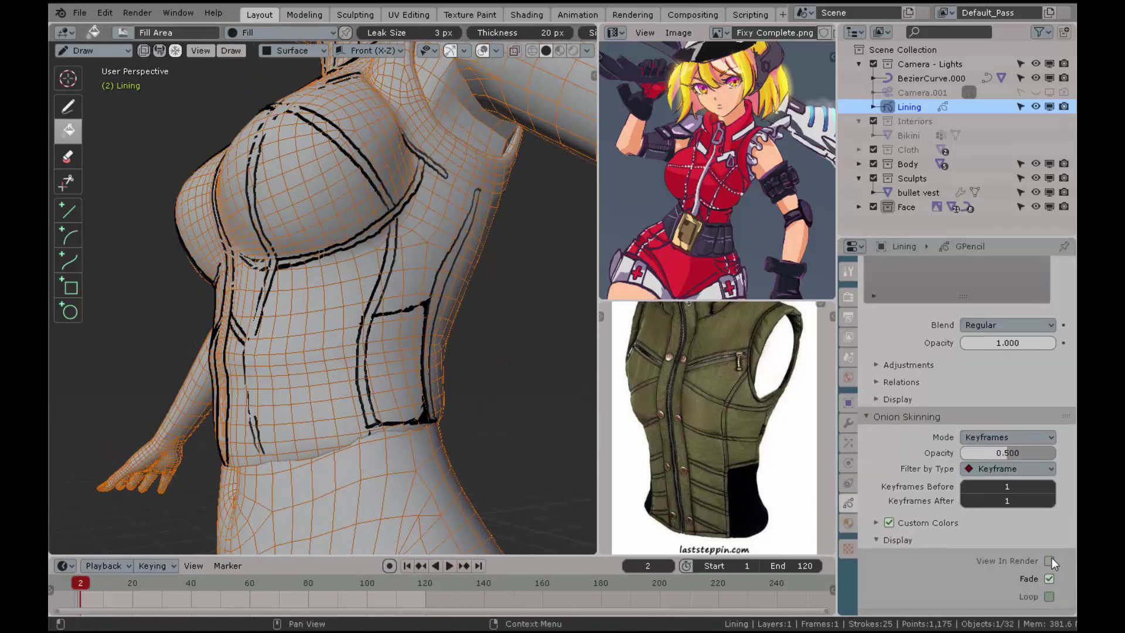
pyautogui.click(972, 546)
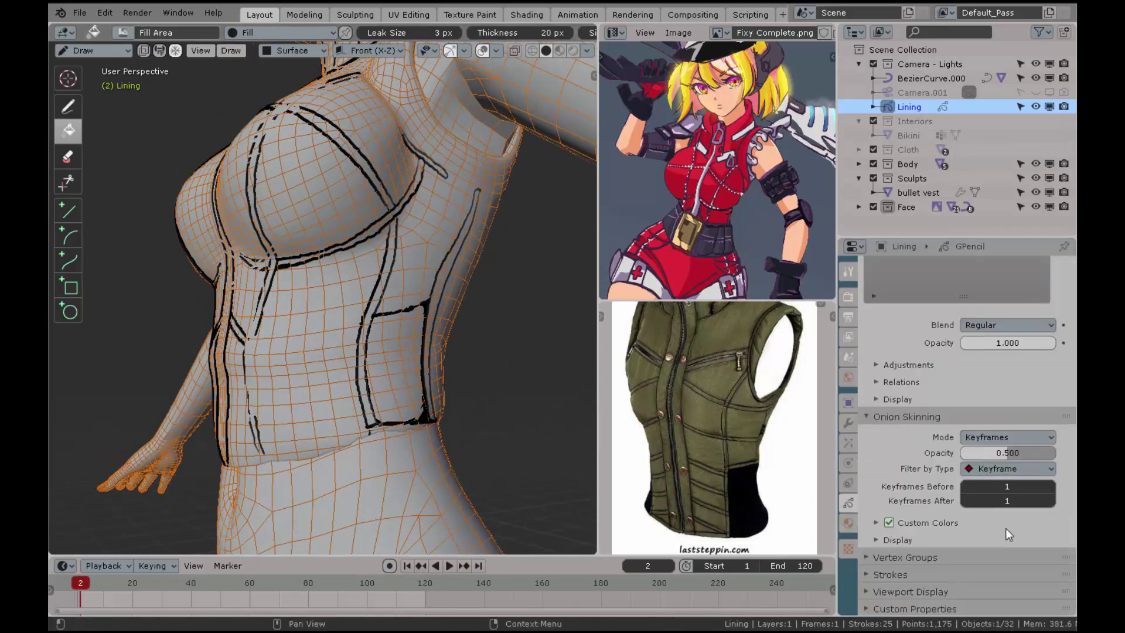
pyautogui.click(1006, 574)
pyautogui.scroll(-4, 1008, 545)
pyautogui.scroll(8, 1007, 492)
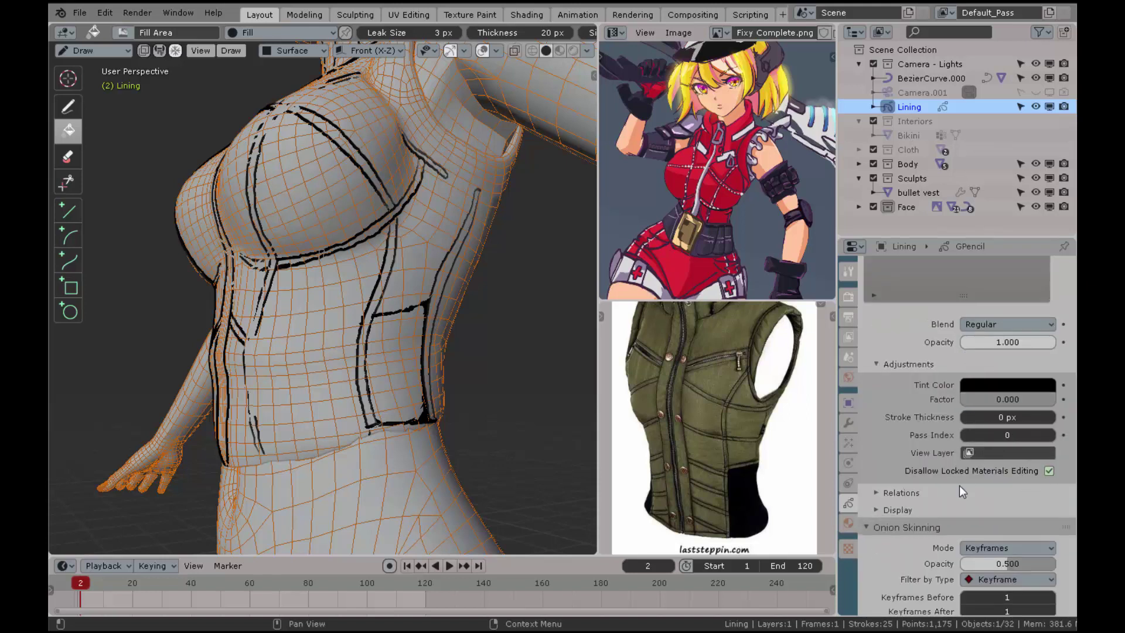
pyautogui.scroll(-4, 989, 456)
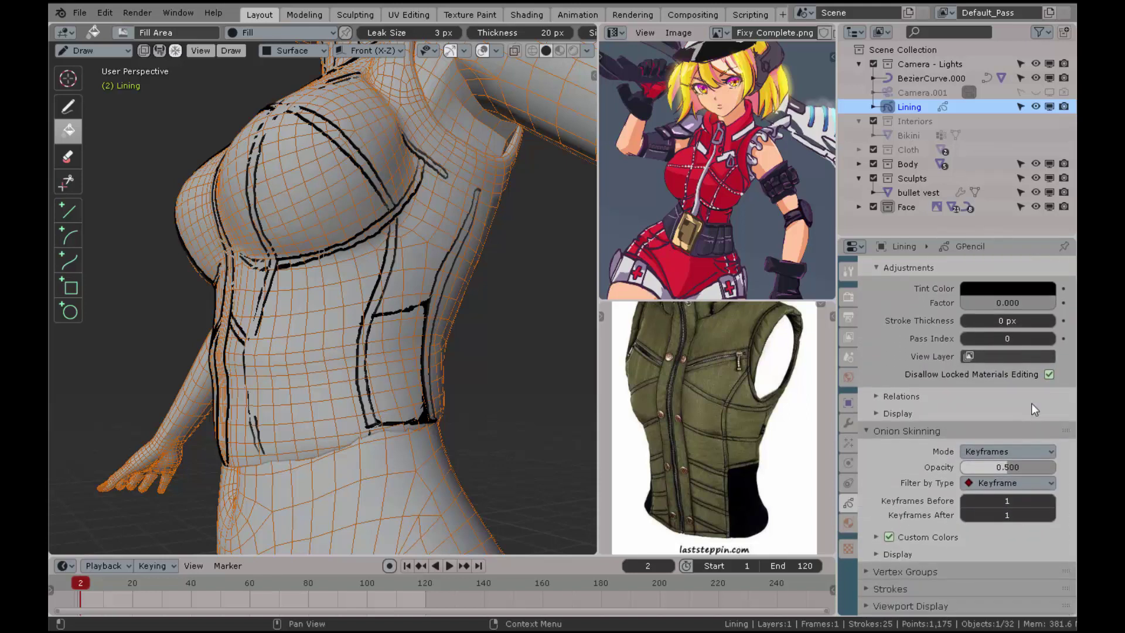
pyautogui.click(1030, 430)
pyautogui.click(1018, 371)
pyautogui.click(990, 566)
pyautogui.scroll(-4, 996, 544)
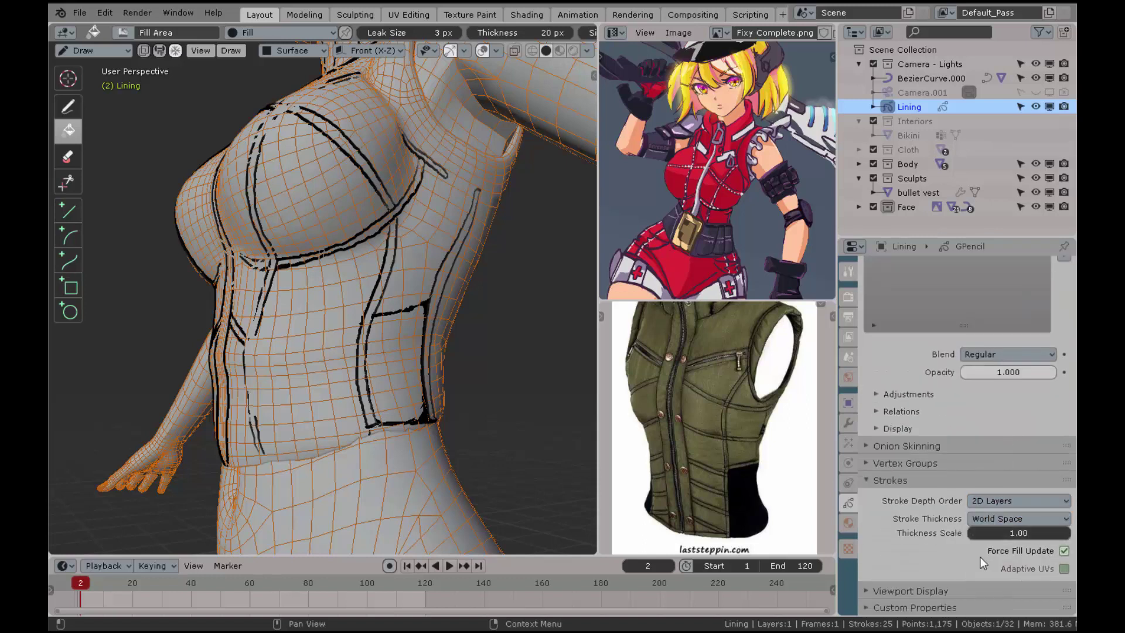
pyautogui.click(990, 591)
pyautogui.scroll(-6, 1020, 527)
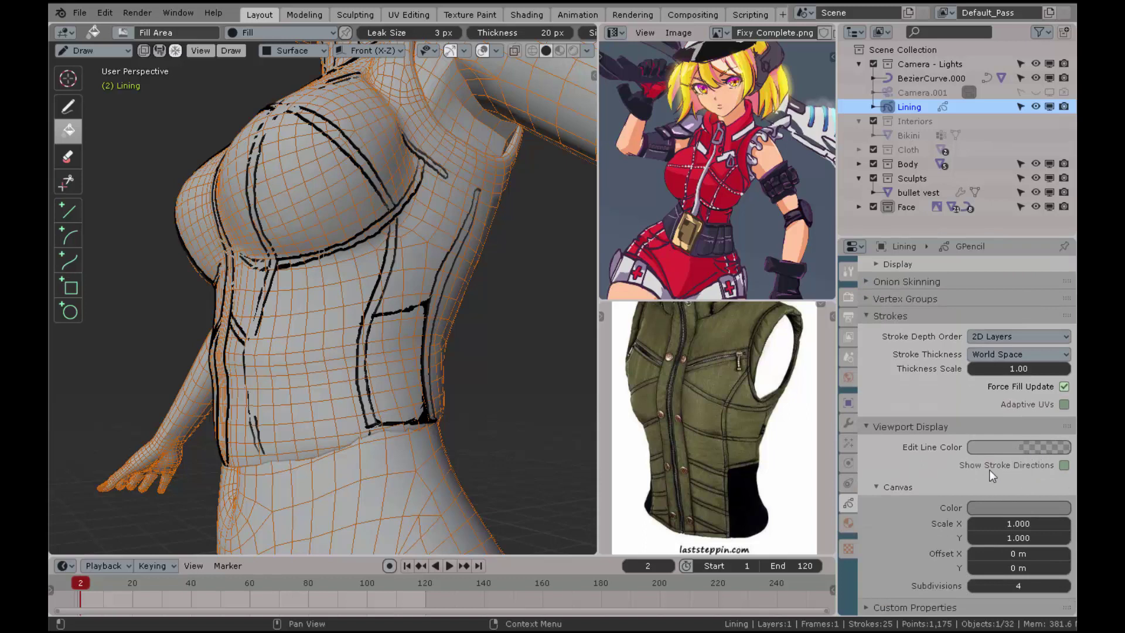
pyautogui.scroll(-6, 368, 32)
# Step: Set the Fill tool's boundary to Strokes and check the Sketch layer's options
pyautogui.click(370, 31)
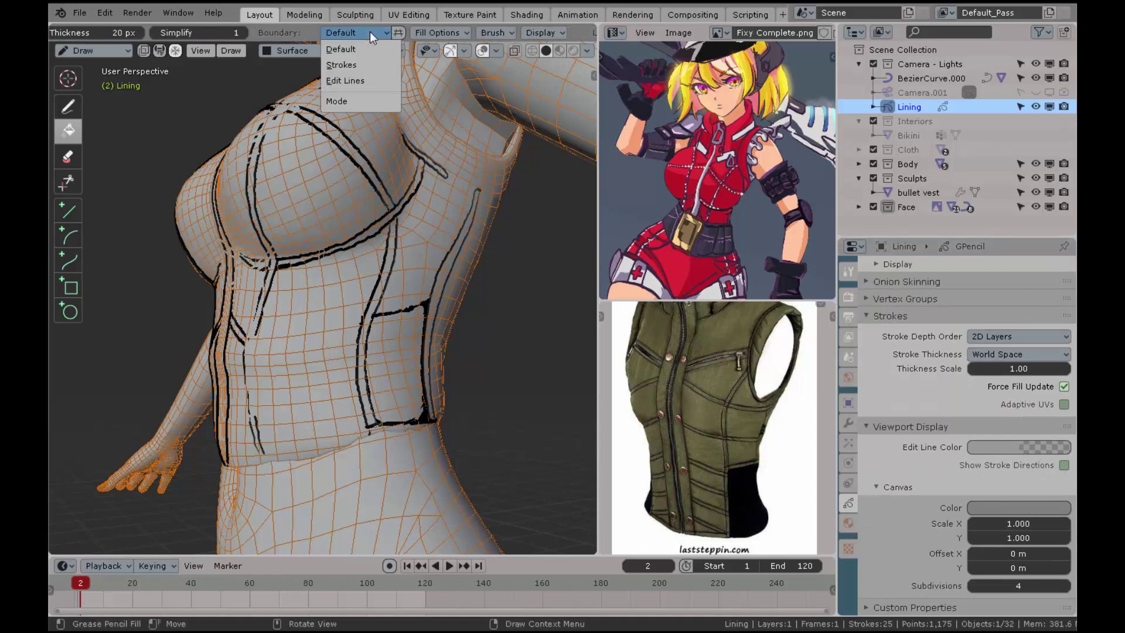
pyautogui.click(364, 65)
pyautogui.scroll(5, 411, 33)
pyautogui.click(536, 29)
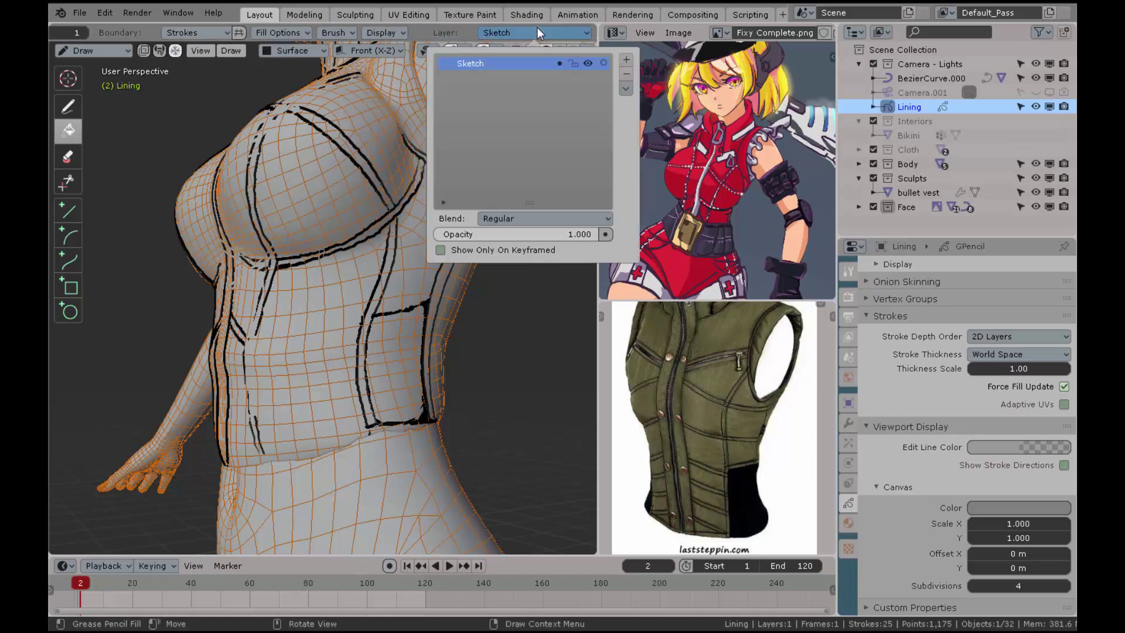
# Step: Look through the canvas, layer adjustment and Fill material settings for options that affect the fill
pyautogui.click(969, 606)
pyautogui.scroll(-1, 969, 600)
pyautogui.click(970, 577)
pyautogui.click(971, 487)
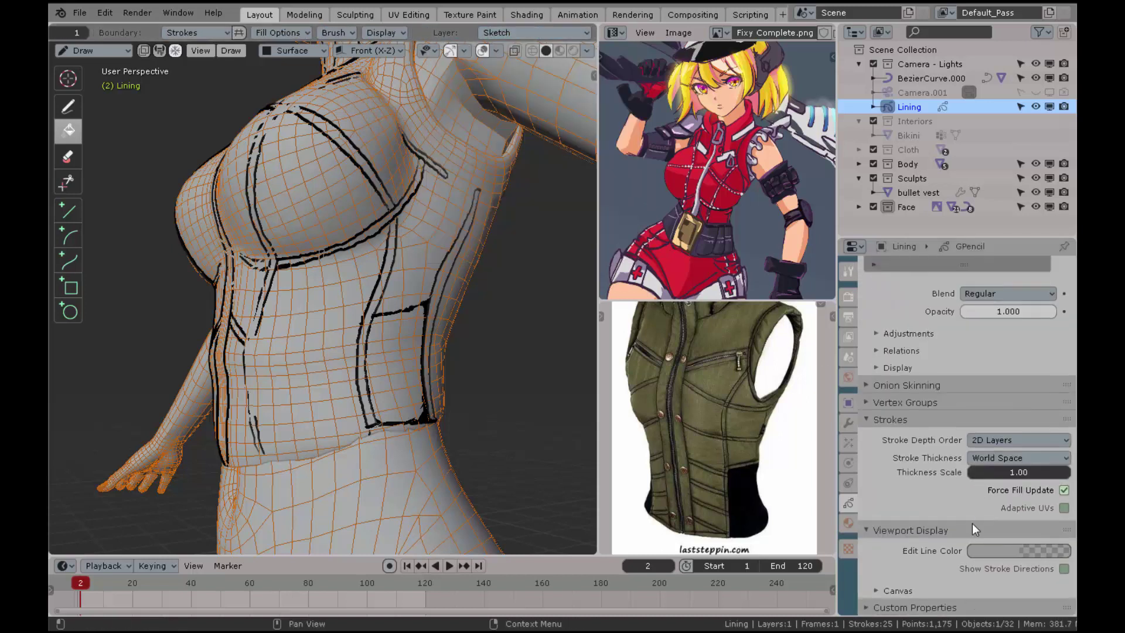
pyautogui.scroll(2, 955, 468)
pyautogui.click(949, 394)
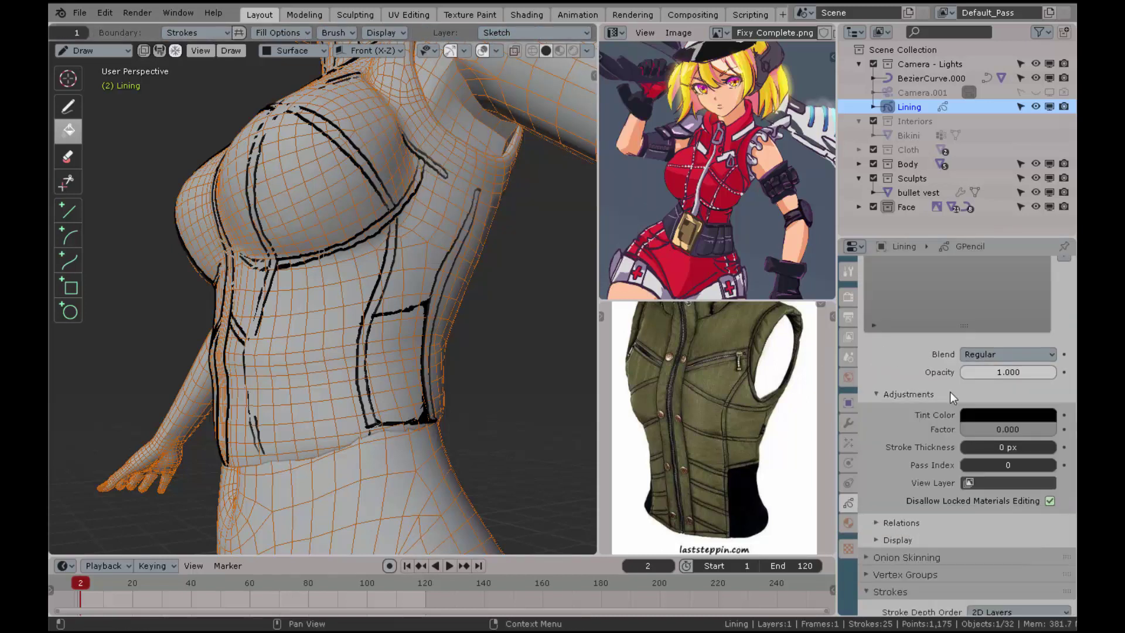
pyautogui.click(950, 394)
pyautogui.click(941, 479)
pyautogui.keyDown('ctrl'); pyautogui.scroll(-1, 943, 479); pyautogui.keyUp('ctrl')
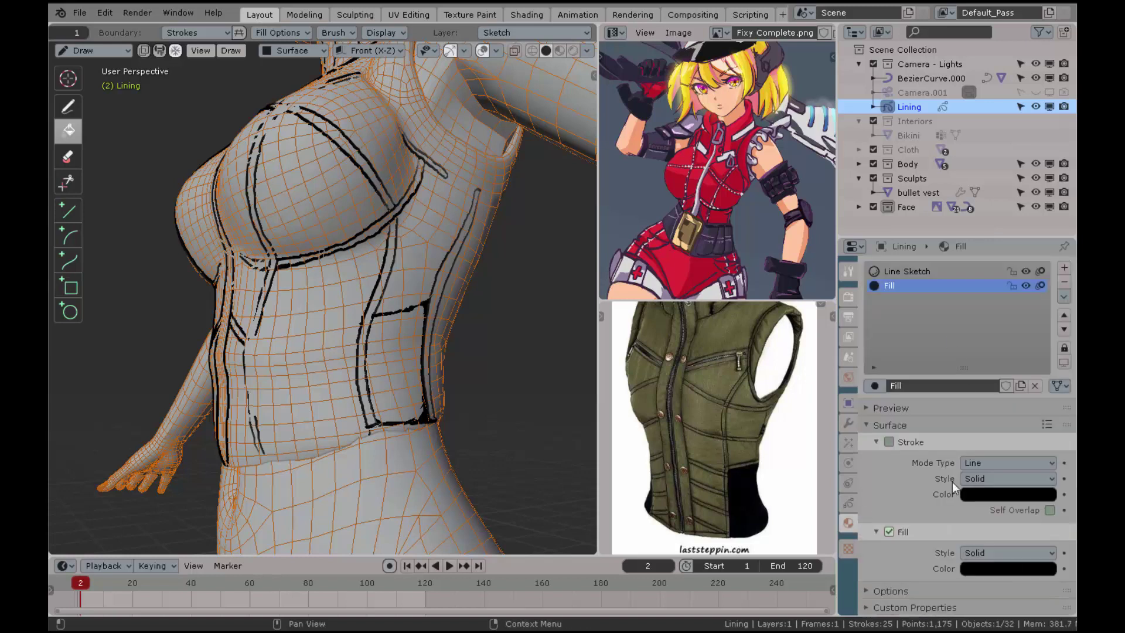
pyautogui.click(943, 590)
pyautogui.scroll(-1, 943, 580)
pyautogui.click(942, 571)
# Step: Try another fill near the vest's side panel and toggle the Body collection's visibility
pyautogui.click(491, 414)
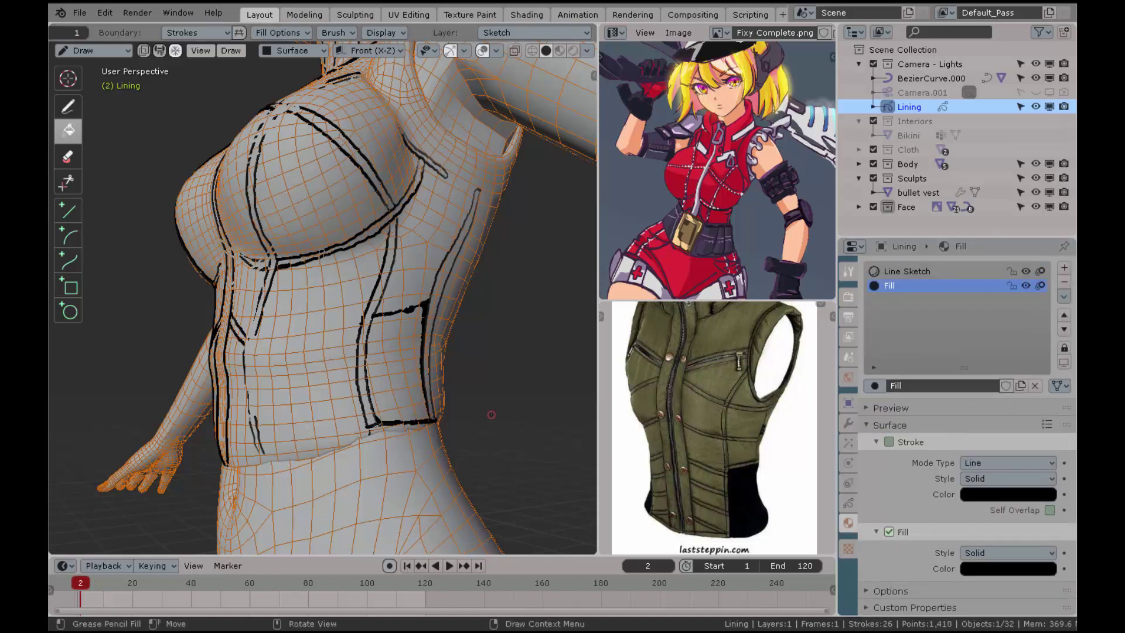
pyautogui.click(1034, 164)
pyautogui.click(1035, 163)
# Step: Draw a closed shoulder-blade panel outline on the upper back of the vest with the Line Sketch material
pyautogui.click(68, 106)
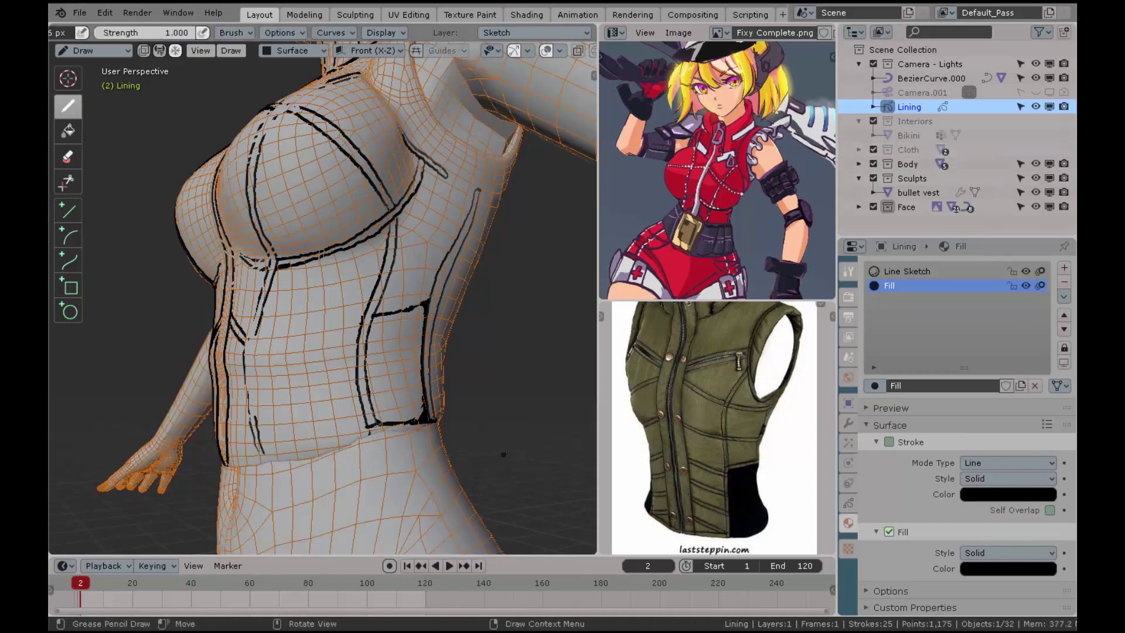
pyautogui.moveTo(502, 452)
pyautogui.mouseDown(button='middle')
pyautogui.moveTo(542, 385)
pyautogui.moveTo(522, 354)
pyautogui.moveTo(467, 391)
pyautogui.moveTo(495, 404)
pyautogui.mouseUp(button='middle')
pyautogui.scroll(-3, 522, 354)
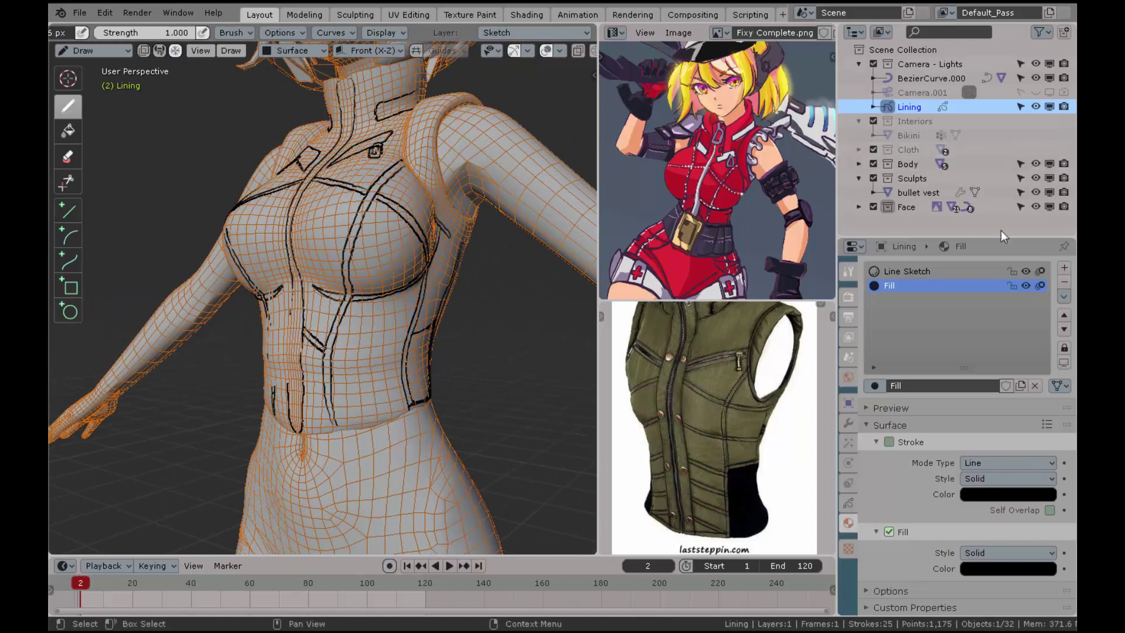
pyautogui.moveTo(510, 343); pyautogui.dragTo(469, 342, button='middle')
pyautogui.moveTo(333, 289); pyautogui.dragTo(331, 235)
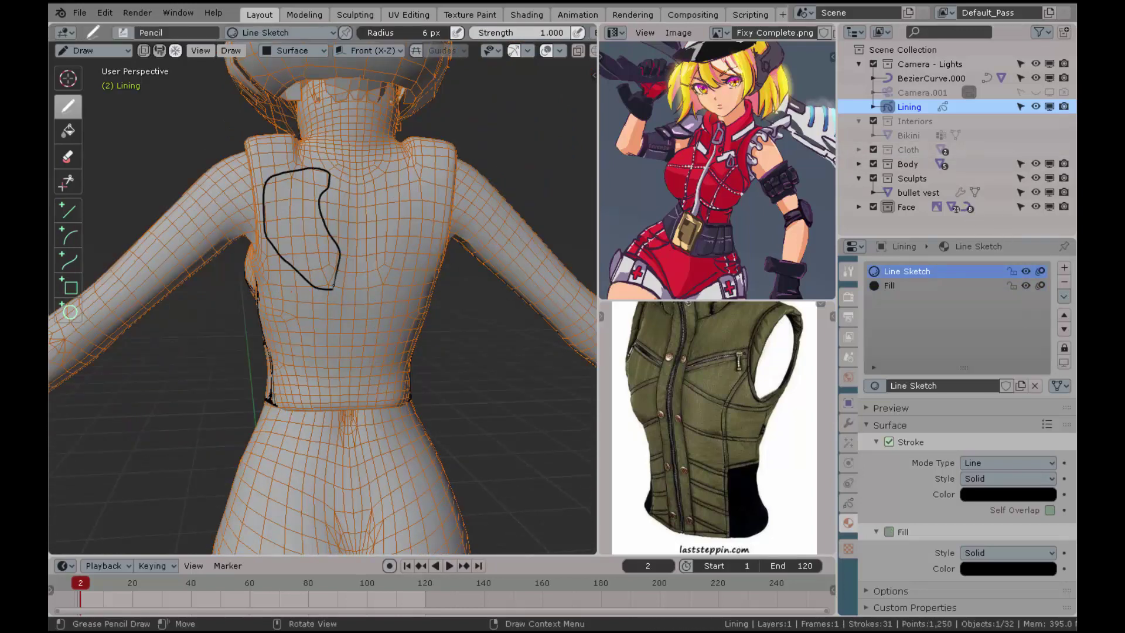
pyautogui.moveTo(333, 286); pyautogui.dragTo(333, 289)
# Step: Draw a vertical seam down the vest's lower back and a horizontal seam connecting it to its mirrored copy
pyautogui.moveTo(333, 290)
pyautogui.mouseDown(button='middle')
pyautogui.moveTo(437, 359)
pyautogui.moveTo(320, 260)
pyautogui.mouseUp(button='middle')
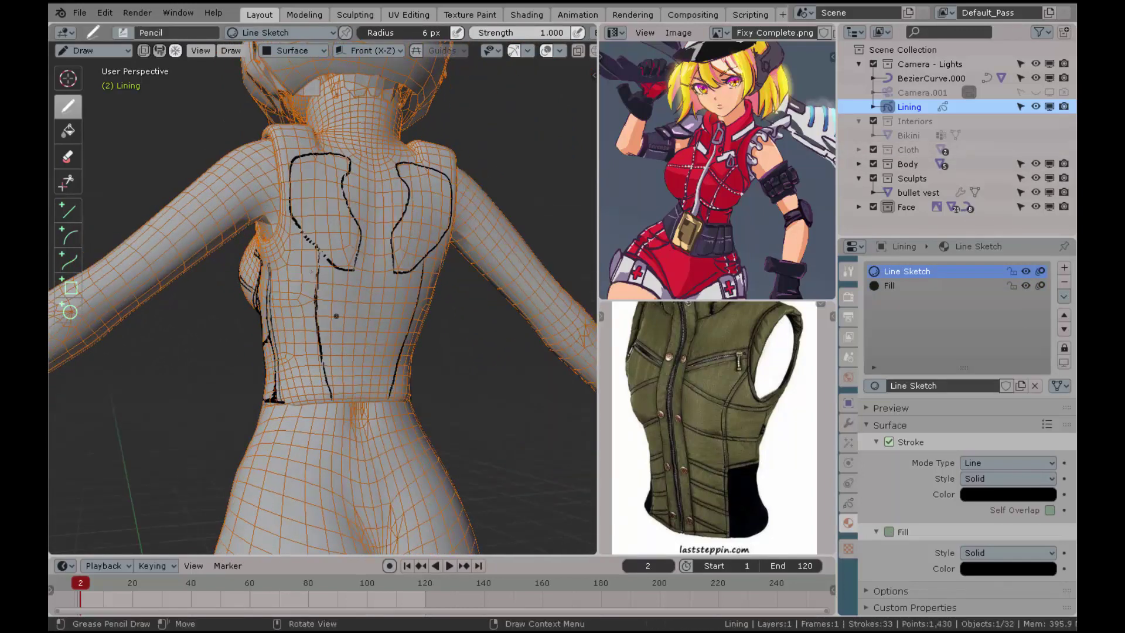
pyautogui.moveTo(327, 360); pyautogui.dragTo(333, 399)
pyautogui.moveTo(501, 410)
pyautogui.mouseDown(button='middle')
pyautogui.moveTo(473, 412)
pyautogui.moveTo(490, 410)
pyautogui.mouseUp(button='middle')
pyautogui.moveTo(319, 350); pyautogui.dragTo(359, 354)
pyautogui.moveTo(492, 398)
pyautogui.mouseDown(button='middle')
pyautogui.moveTo(515, 394)
pyautogui.moveTo(508, 387)
pyautogui.mouseUp(button='middle')
pyautogui.moveTo(460, 436)
pyautogui.mouseDown(button='middle')
pyautogui.moveTo(419, 433)
pyautogui.moveTo(460, 433)
pyautogui.mouseUp(button='middle')
# Step: Try to fill the panel below the horizontal seam on the vest's lower back with the Fill tool
pyautogui.click(68, 131)
pyautogui.click(366, 370)
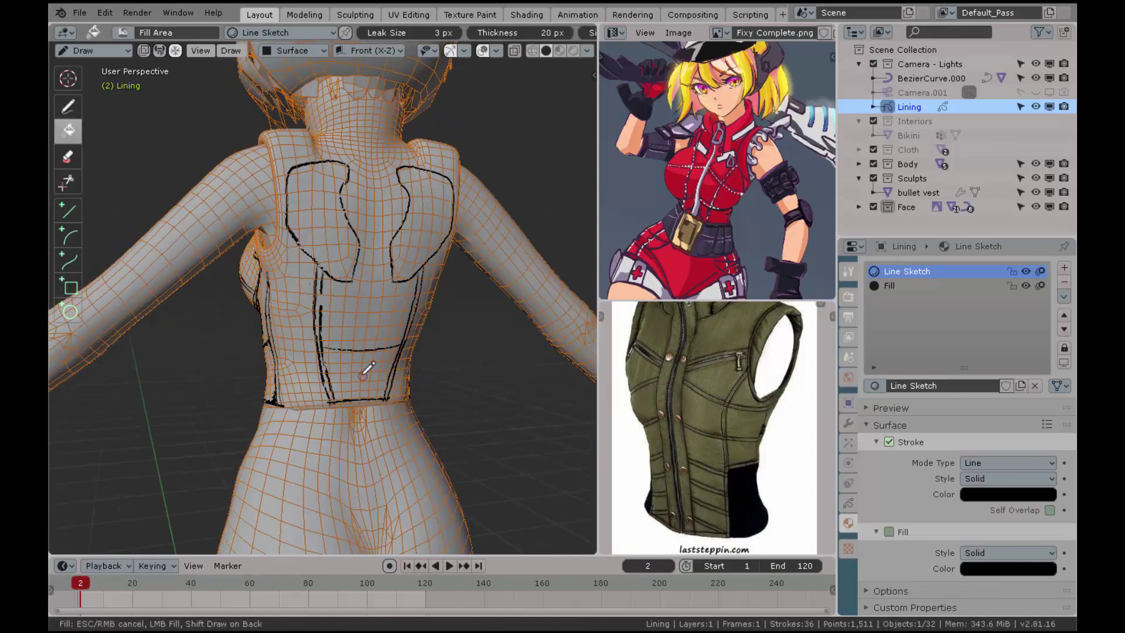
pyautogui.hotkey('ctrl', 'z')
pyautogui.moveTo(512, 369); pyautogui.dragTo(466, 366, button='middle')
pyautogui.click(331, 357)
pyautogui.moveTo(337, 350)
pyautogui.mouseDown(button='middle')
pyautogui.moveTo(452, 386)
pyautogui.moveTo(445, 393)
pyautogui.mouseUp(button='middle')
pyautogui.click(68, 107)
pyautogui.moveTo(445, 345)
pyautogui.mouseDown(button='middle')
pyautogui.moveTo(547, 336)
pyautogui.moveTo(589, 346)
pyautogui.mouseUp(button='middle')
pyautogui.moveTo(424, 397)
pyautogui.mouseDown(button='middle')
pyautogui.moveTo(447, 408)
pyautogui.moveTo(441, 398)
pyautogui.moveTo(493, 345)
pyautogui.moveTo(486, 387)
pyautogui.moveTo(472, 386)
pyautogui.moveTo(316, 298)
pyautogui.mouseUp(button='middle')
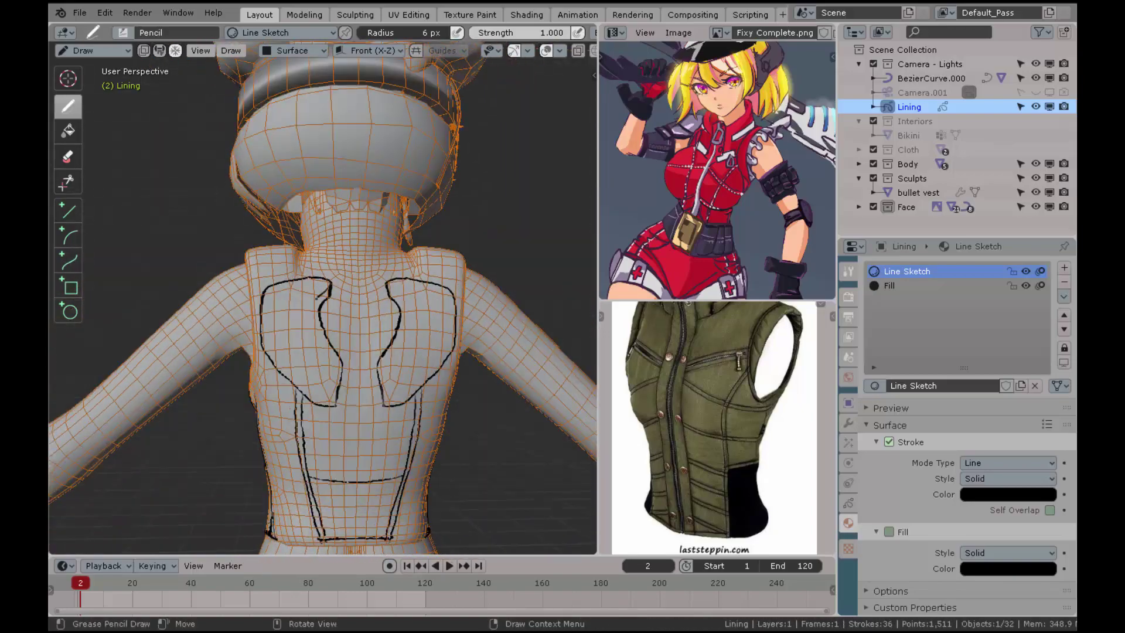
pyautogui.moveTo(316, 386); pyautogui.dragTo(328, 372, button='middle')
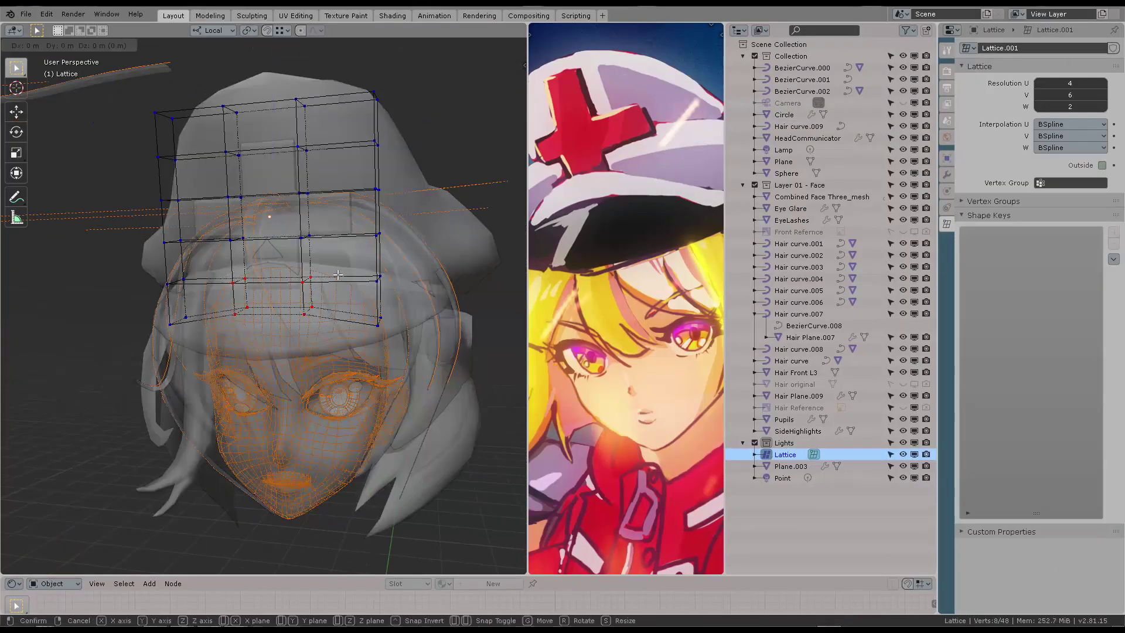
# Step: Reshape the lattice around the hat's cross emblem and open the choice of modifiers for the cross object
pyautogui.moveTo(316, 270); pyautogui.dragTo(314, 272, button='middle')
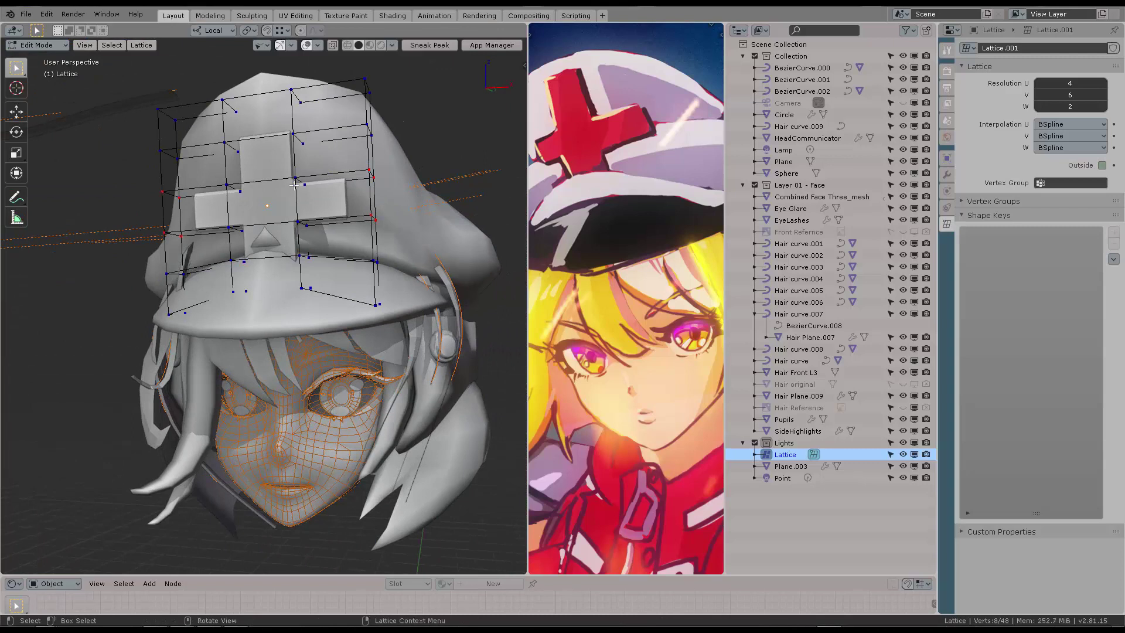
pyautogui.press('Tab')
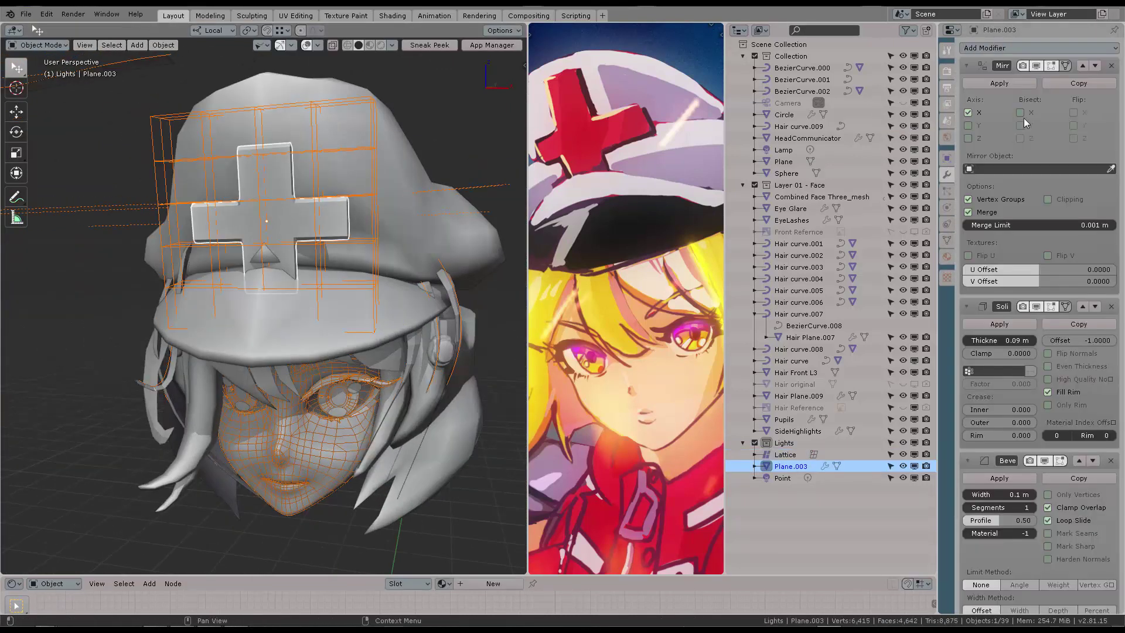
pyautogui.click(1008, 48)
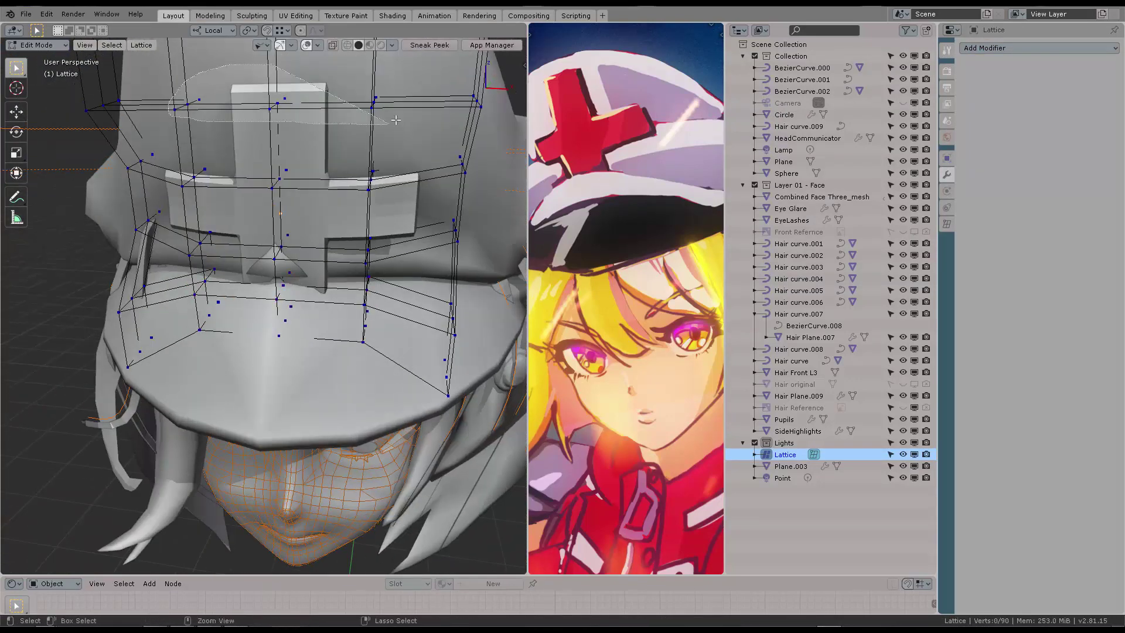
# Step: Move groups of lattice points along their local Z axis so the cross follows the hat's curved front
pyautogui.press('g')
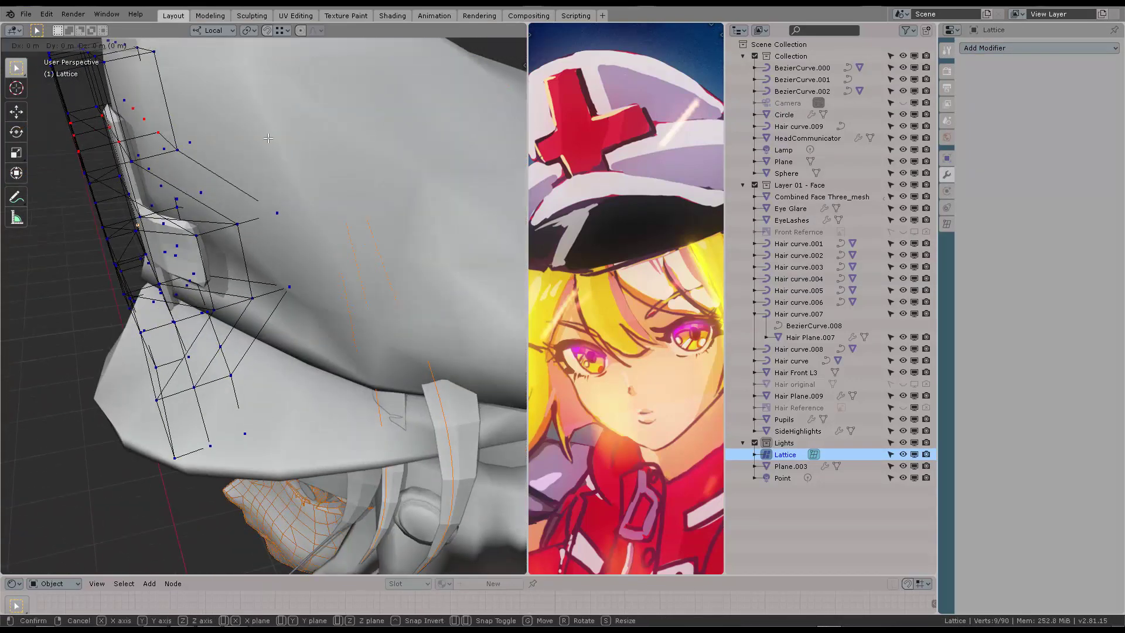
pyautogui.press('z')
pyautogui.press('z')
pyautogui.click(263, 139)
pyautogui.hotkey('alt', 'space')
pyautogui.click(153, 132)
pyautogui.moveTo(146, 120); pyautogui.dragTo(151, 140)
pyautogui.click(246, 135)
pyautogui.moveTo(246, 135); pyautogui.dragTo(273, 130, button='middle')
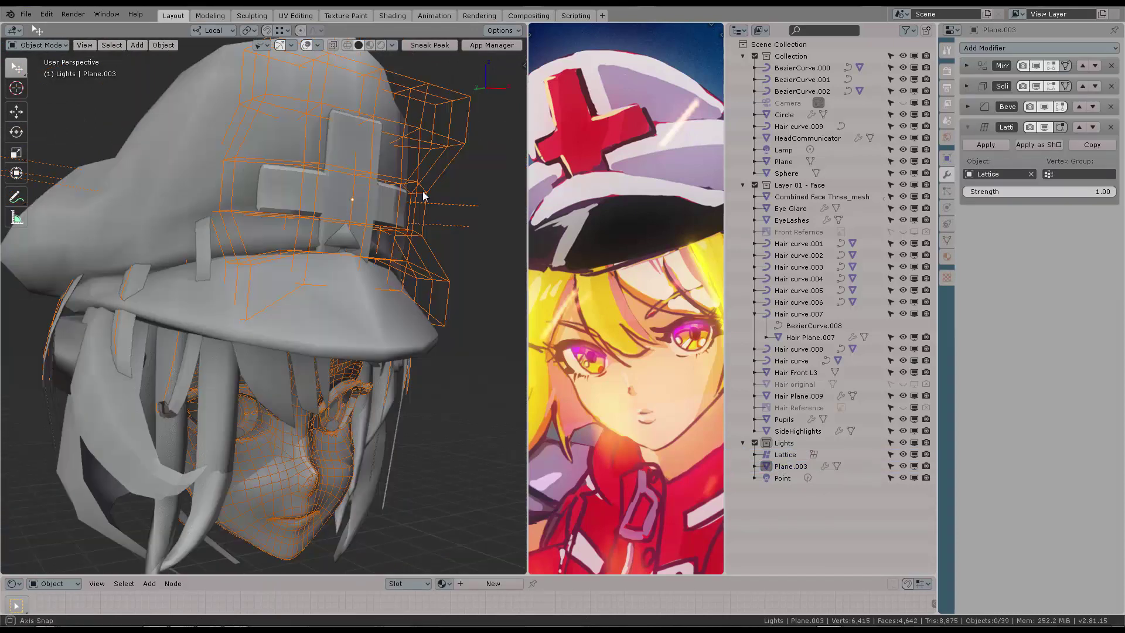
pyautogui.press('g')
pyautogui.press('z')
pyautogui.press('z')
pyautogui.click(342, 127)
pyautogui.moveTo(343, 127); pyautogui.dragTo(313, 171, button='middle')
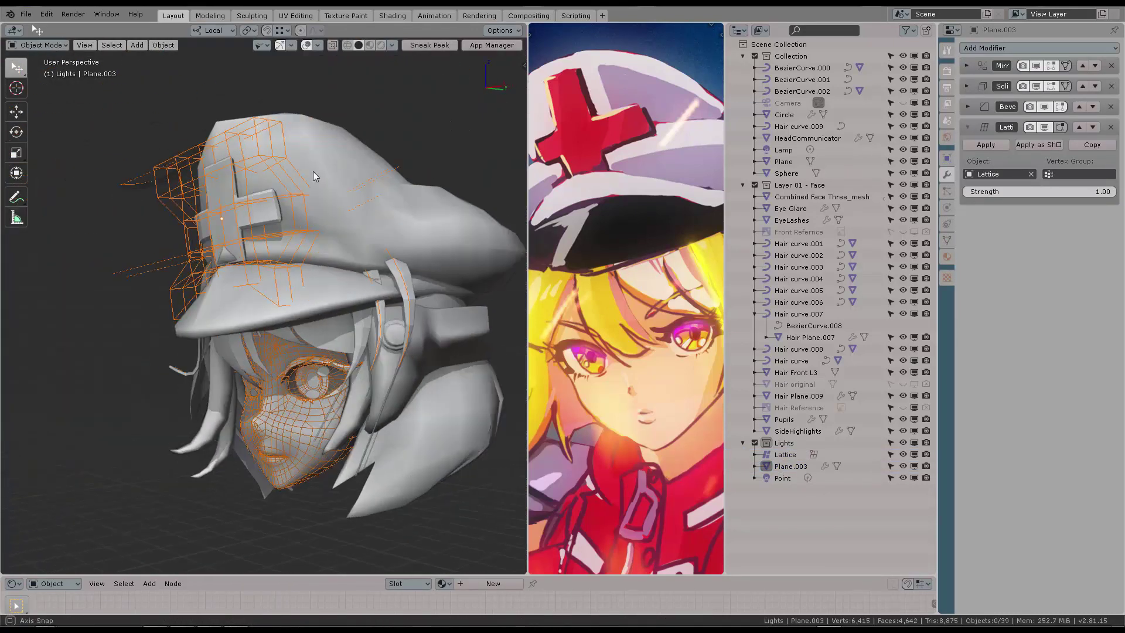
# Step: Select the hat and switch it to Sculpt Mode with the Blob brush
pyautogui.click(313, 172)
pyautogui.moveTo(359, 210); pyautogui.dragTo(355, 211, button='middle')
pyautogui.hotkey('ctrl', 'Tab')
pyautogui.click(17, 190)
pyautogui.moveTo(346, 254); pyautogui.dragTo(329, 251)
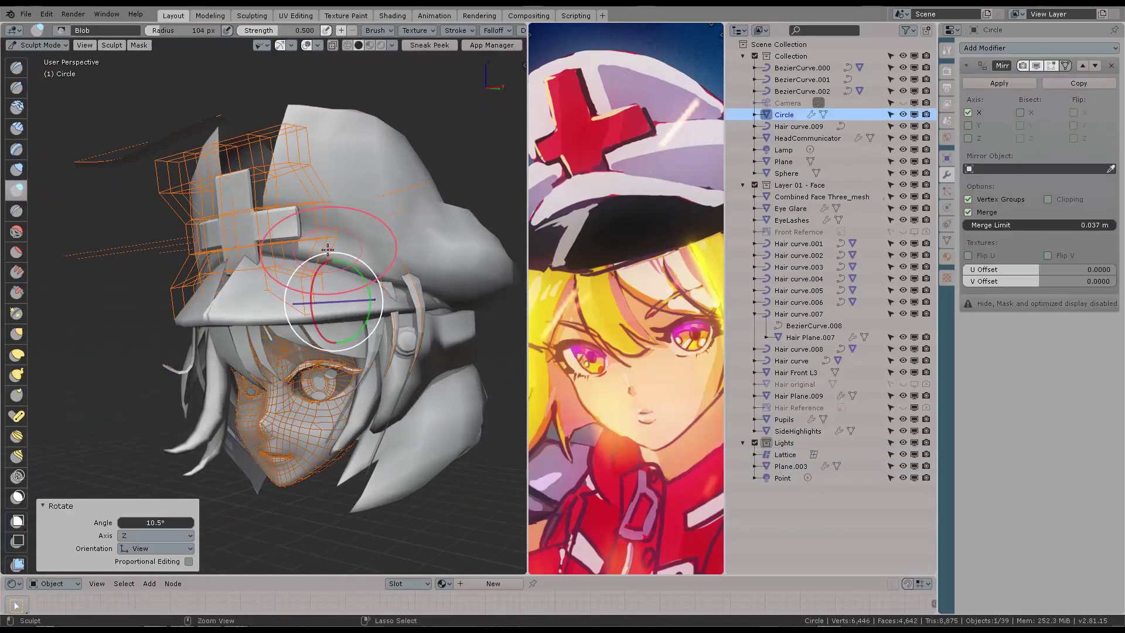
pyautogui.hotkey('ctrl', 'z')
pyautogui.scroll(1, 321, 252)
pyautogui.hotkey('ctrl', 'z')
pyautogui.hotkey('ctrl', 'z')
pyautogui.hotkey('ctrl', 'shift', 'z')
pyautogui.hotkey('ctrl', 'shift', 'z')
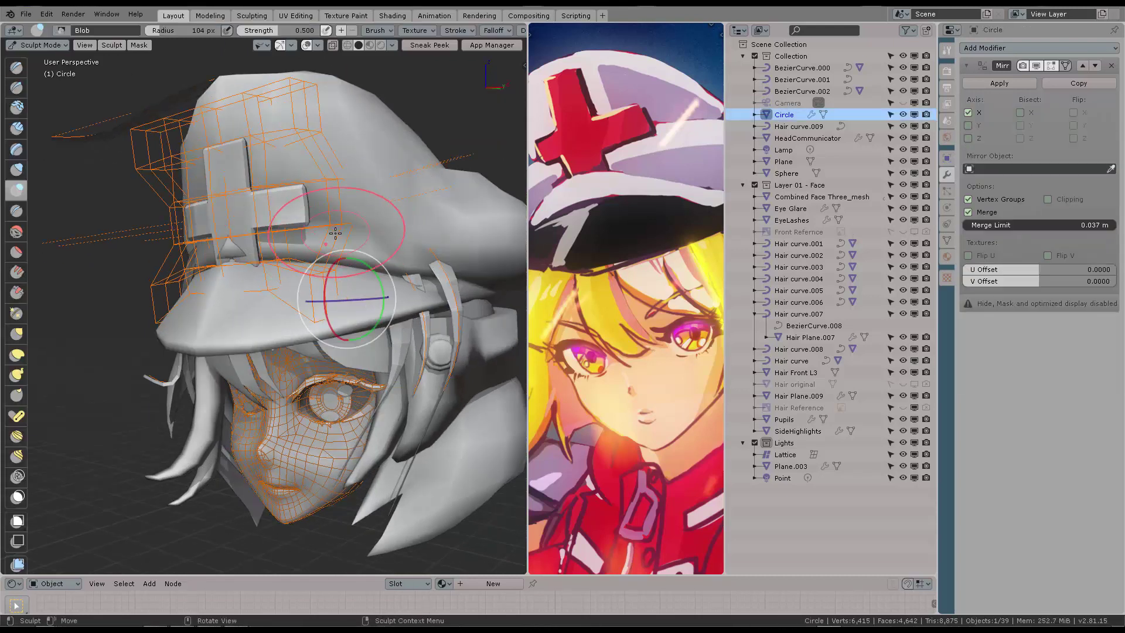
# Step: Hide the transform gizmo and push the spike on the hat beneath the cross into the surface with the Grab brush
pyautogui.hotkey('alt', 'space')
pyautogui.click(440, 346)
pyautogui.moveTo(263, 246); pyautogui.dragTo(233, 237, button='middle')
pyautogui.scroll(1, 233, 237)
pyautogui.hotkey('shift', 't')
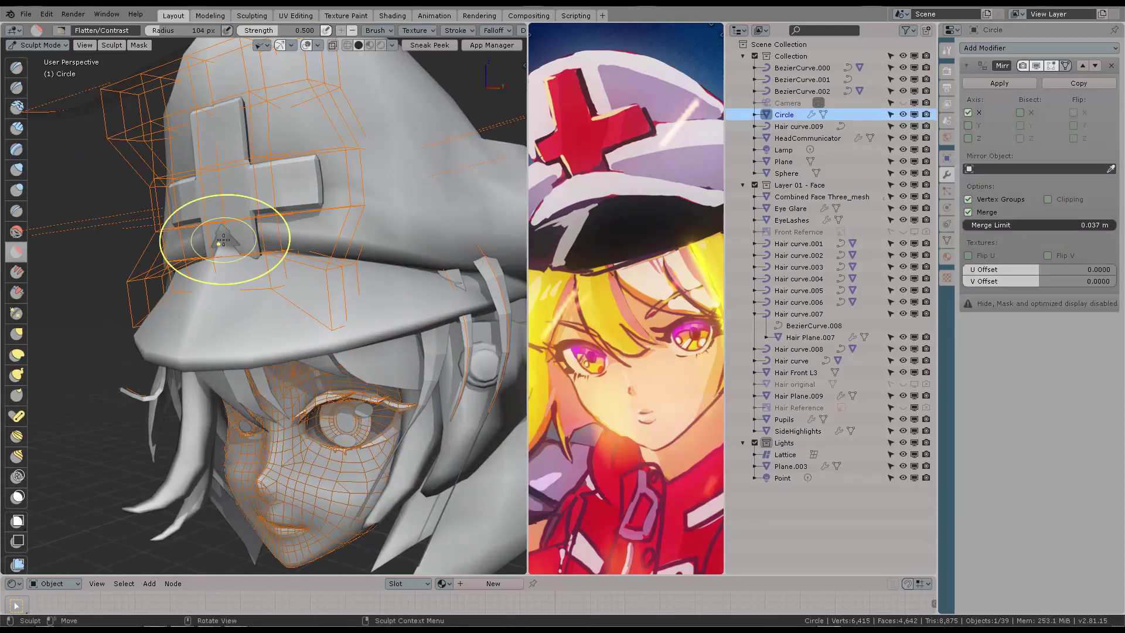
pyautogui.press('g')
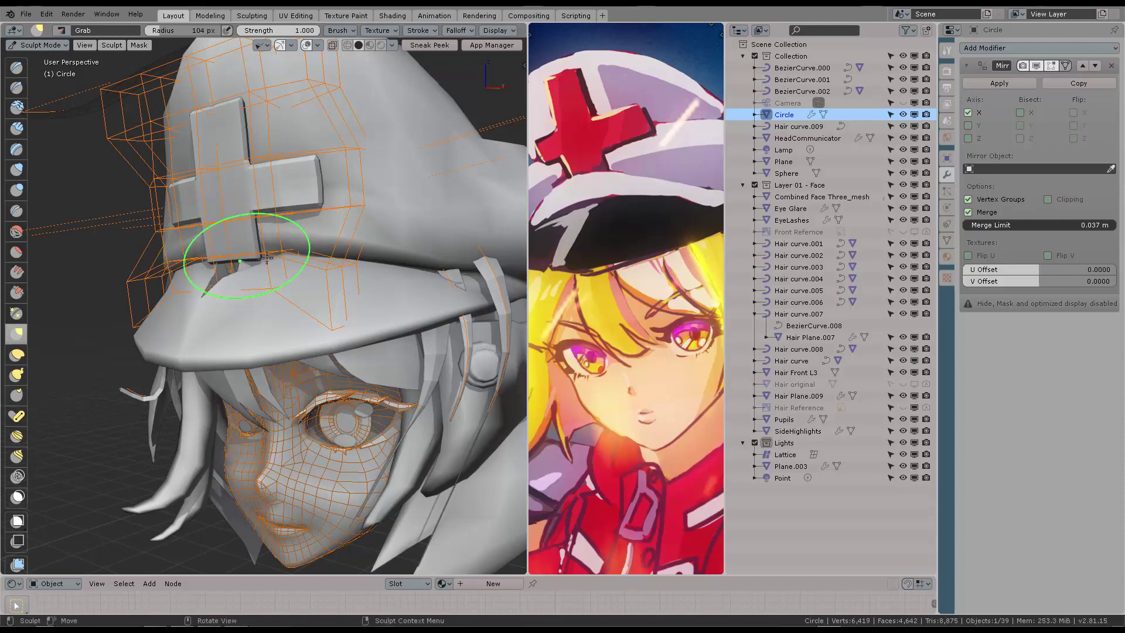
pyautogui.moveTo(266, 257)
pyautogui.mouseDown(button='middle')
pyautogui.moveTo(328, 260)
pyautogui.moveTo(252, 246)
pyautogui.mouseUp(button='middle')
pyautogui.moveTo(252, 246); pyautogui.dragTo(212, 262)
pyautogui.moveTo(235, 264); pyautogui.dragTo(192, 268, button='middle')
pyautogui.moveTo(192, 268); pyautogui.dragTo(193, 264)
pyautogui.moveTo(223, 252)
pyautogui.mouseDown(button='middle')
pyautogui.moveTo(196, 251)
pyautogui.moveTo(280, 257)
pyautogui.moveTo(213, 257)
pyautogui.moveTo(361, 282)
pyautogui.moveTo(278, 244)
pyautogui.moveTo(186, 246)
pyautogui.mouseUp(button='middle')
# Step: Move the hat's vertices beneath the cross in Edit Mode to clear away the remaining spike
pyautogui.scroll(4, 196, 251)
pyautogui.press('Tab')
pyautogui.press('g')
pyautogui.click(252, 263)
pyautogui.hotkey('shift', 'z')
pyautogui.press('g')
pyautogui.click(362, 295)
pyautogui.press('g')
pyautogui.click(188, 252)
pyautogui.scroll(-8, 194, 255)
pyautogui.press('Tab')
# Step: Return the viewport to solid shading and set its object colouring to Random
pyautogui.scroll(2, 371, 270)
pyautogui.moveTo(328, 266)
pyautogui.mouseDown(button='middle')
pyautogui.moveTo(371, 271)
pyautogui.moveTo(357, 312)
pyautogui.moveTo(378, 268)
pyautogui.mouseUp(button='middle')
pyautogui.hotkey('shift', 'z')
pyautogui.click(392, 45)
pyautogui.click(384, 204)
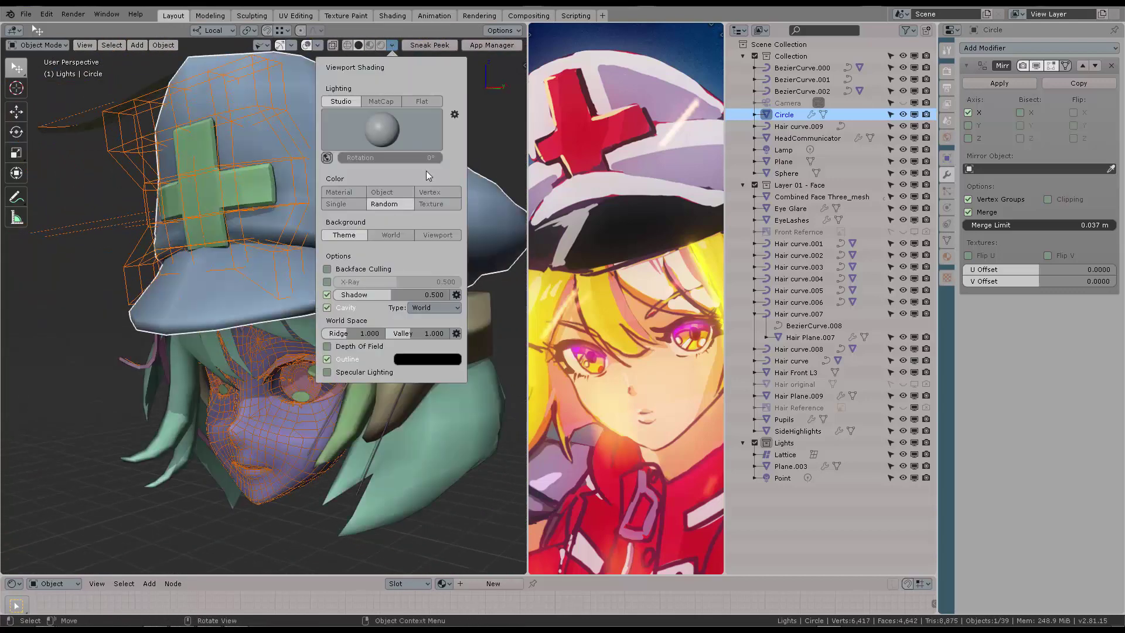
# Step: Switch the viewport lighting to MatCap and choose a bright matcap with a sharp glossy highlight
pyautogui.click(381, 128)
pyautogui.click(380, 100)
pyautogui.click(381, 129)
pyautogui.click(442, 249)
pyautogui.click(381, 129)
pyautogui.click(445, 247)
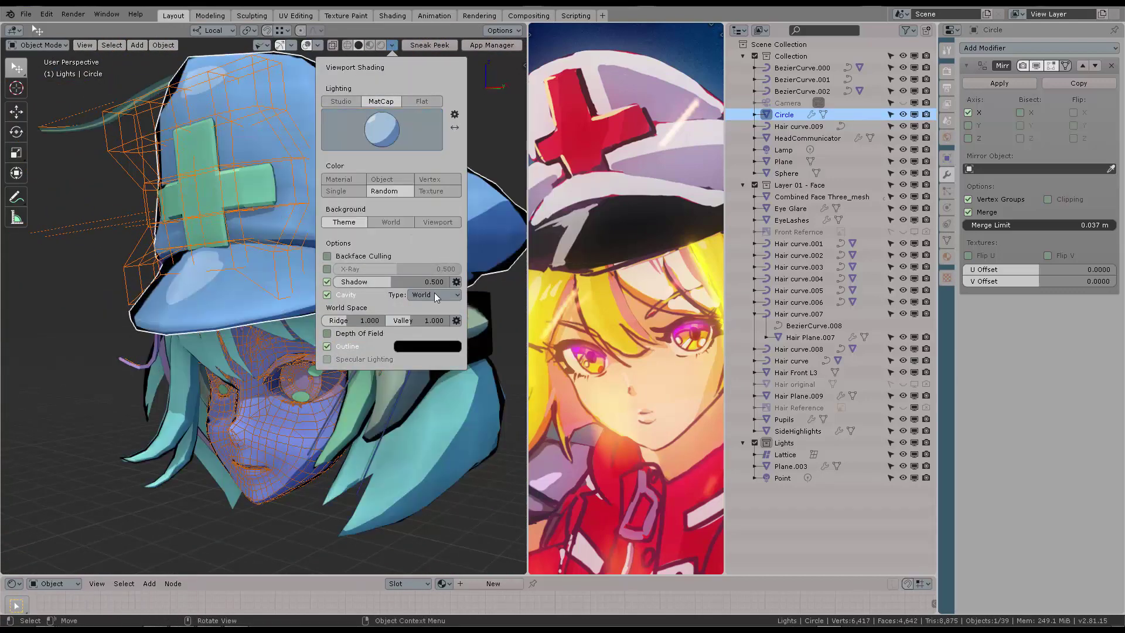
# Step: Set the world-space cavity valley to 1.886 and ridge to 2.477, and change the cavity type to Both
pyautogui.moveTo(410, 321); pyautogui.dragTo(432, 321)
pyautogui.moveTo(350, 321); pyautogui.dragTo(384, 321)
pyautogui.click(435, 295)
pyautogui.click(424, 332)
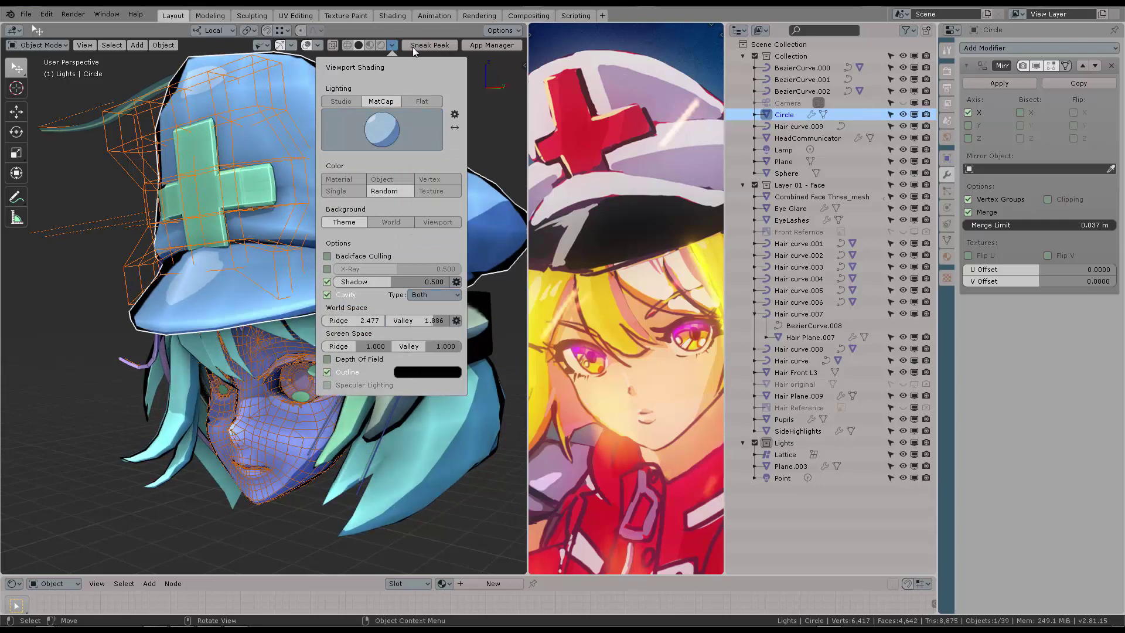
pyautogui.keyDown('shift'); pyautogui.moveTo(390, 249); pyautogui.dragTo(420, 167, button='middle'); pyautogui.keyUp('shift')
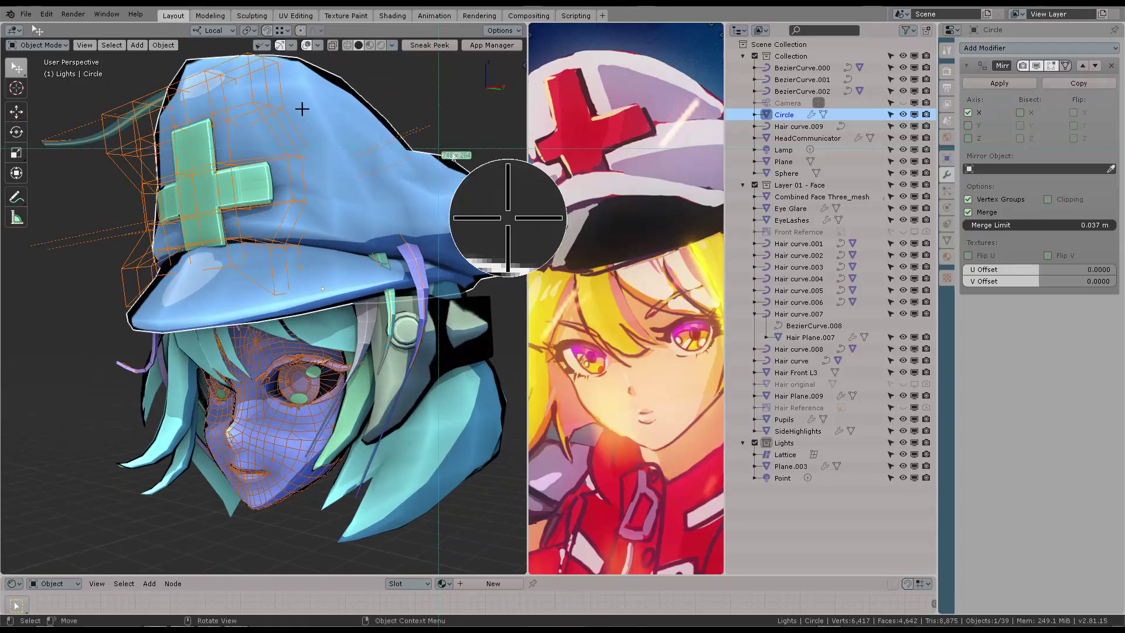